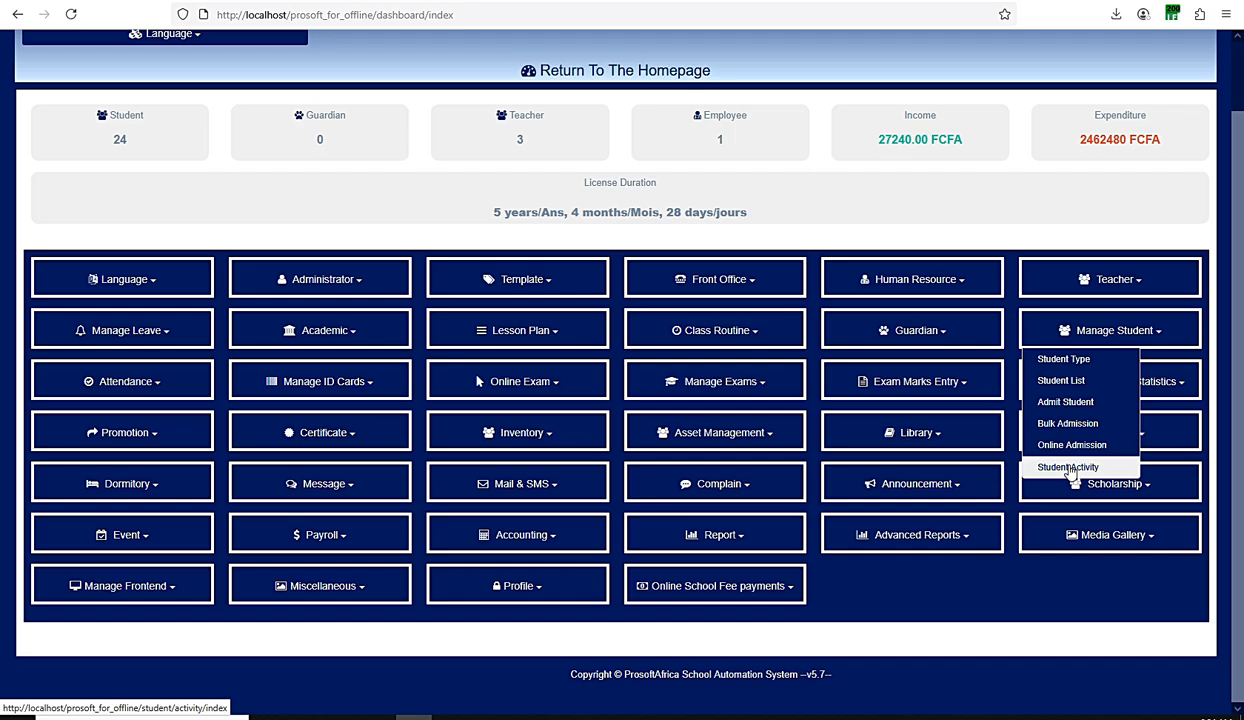
Step: Open the Student Type page and review the existing types and the blank form for adding a new one
left_click(1082, 364)
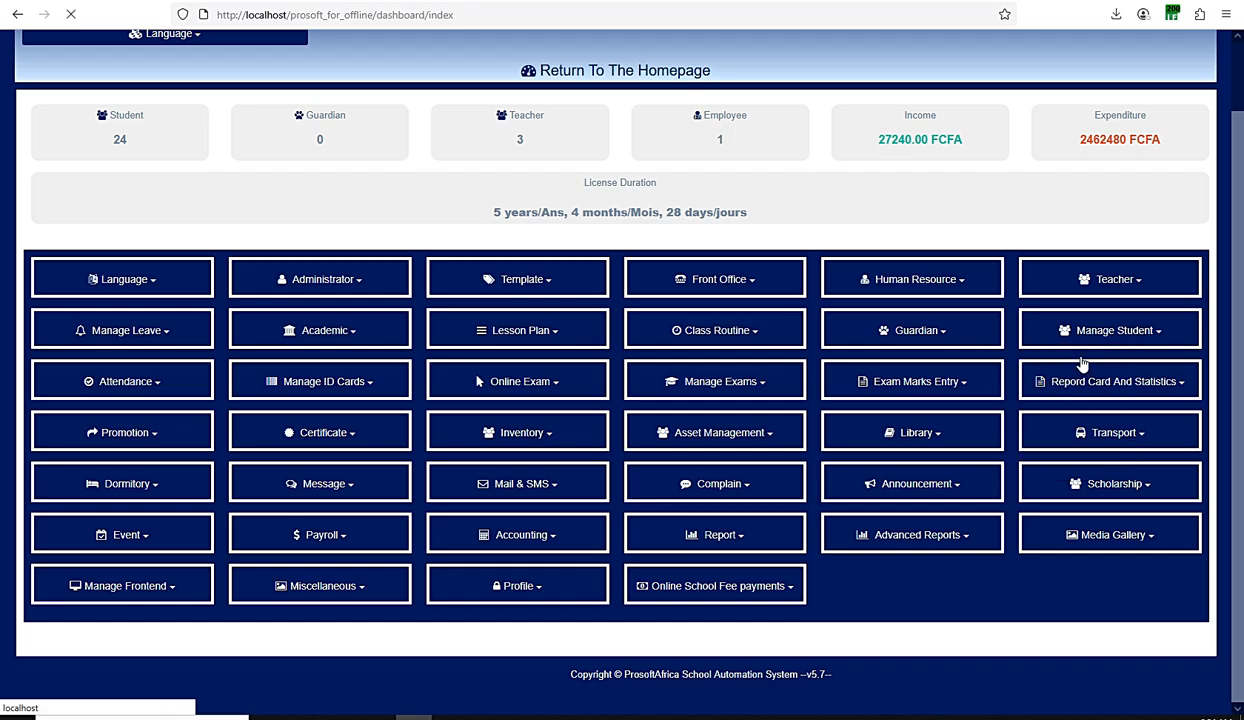
left_click(625, 716)
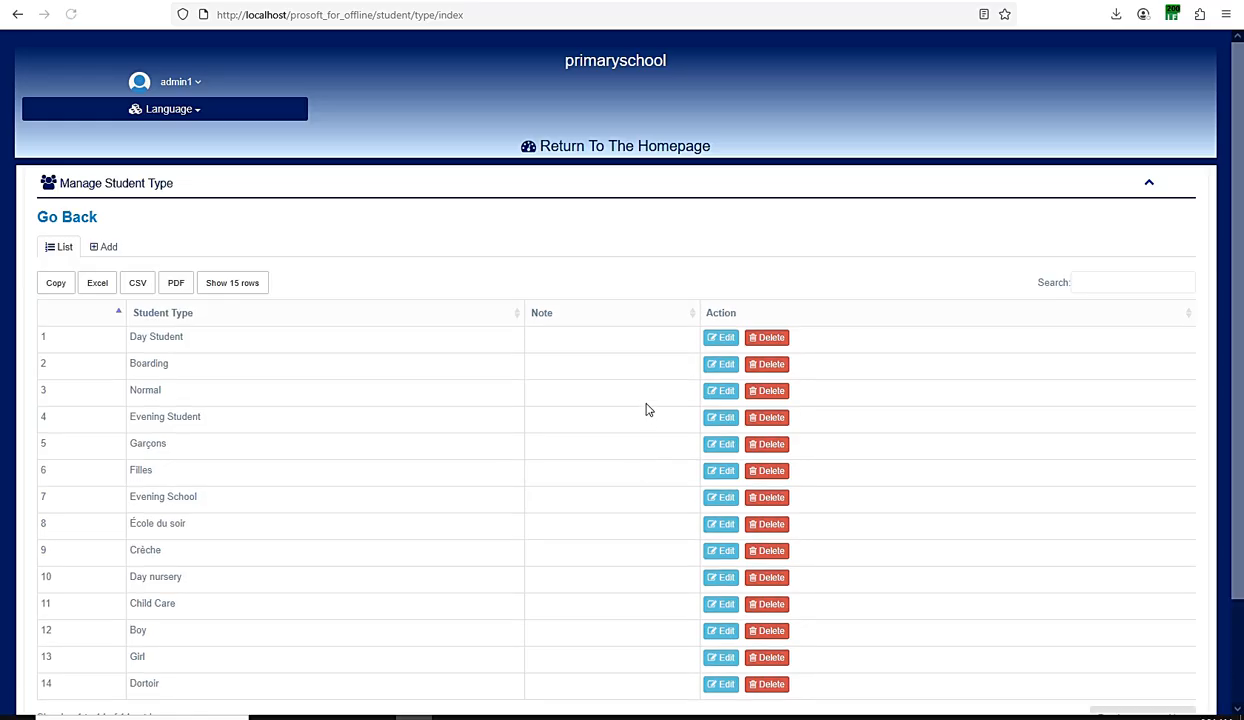
scroll(494, 402, "down", 2)
scroll(494, 402, "up", 3)
scroll(205, 368, "down", 3)
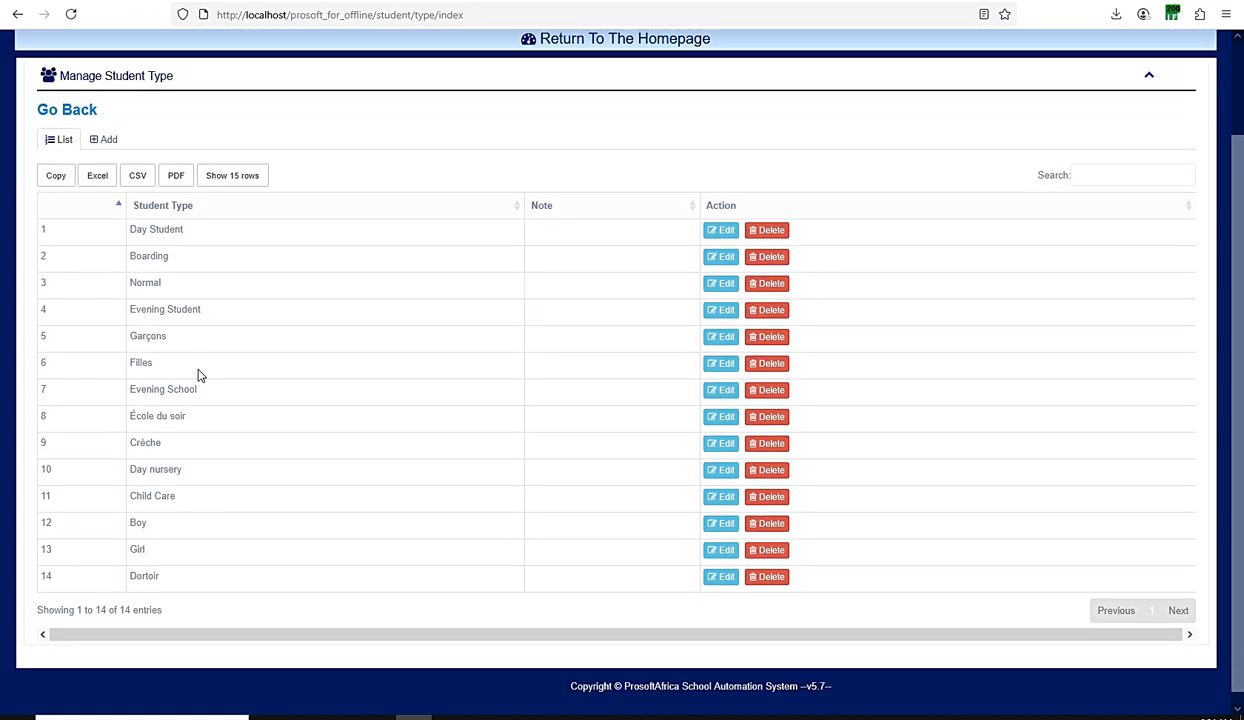
scroll(212, 367, "up", 2)
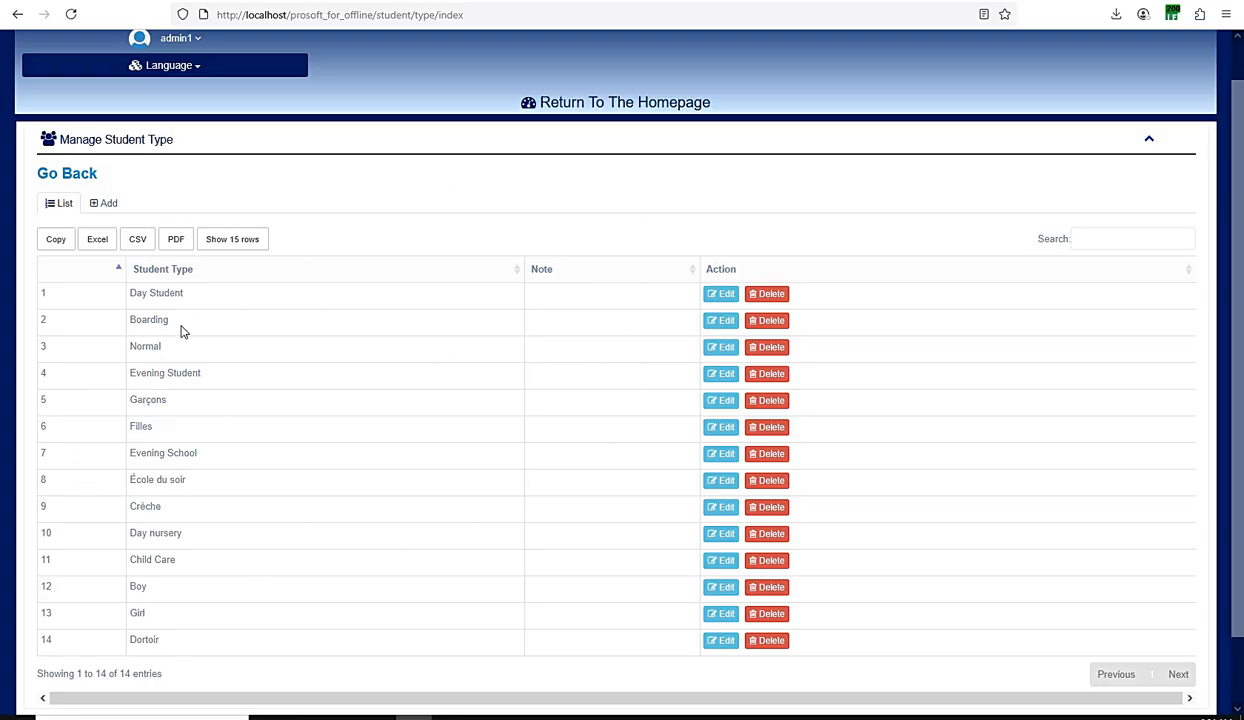
left_click(118, 207)
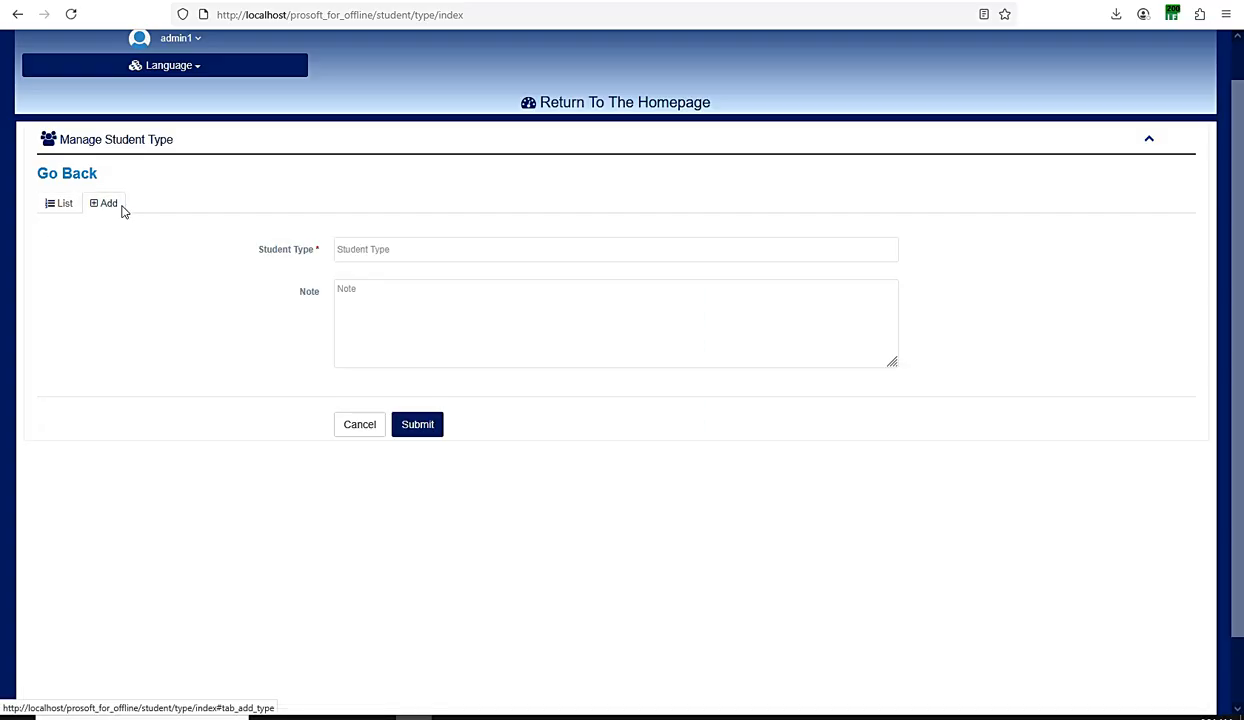
left_click(64, 204)
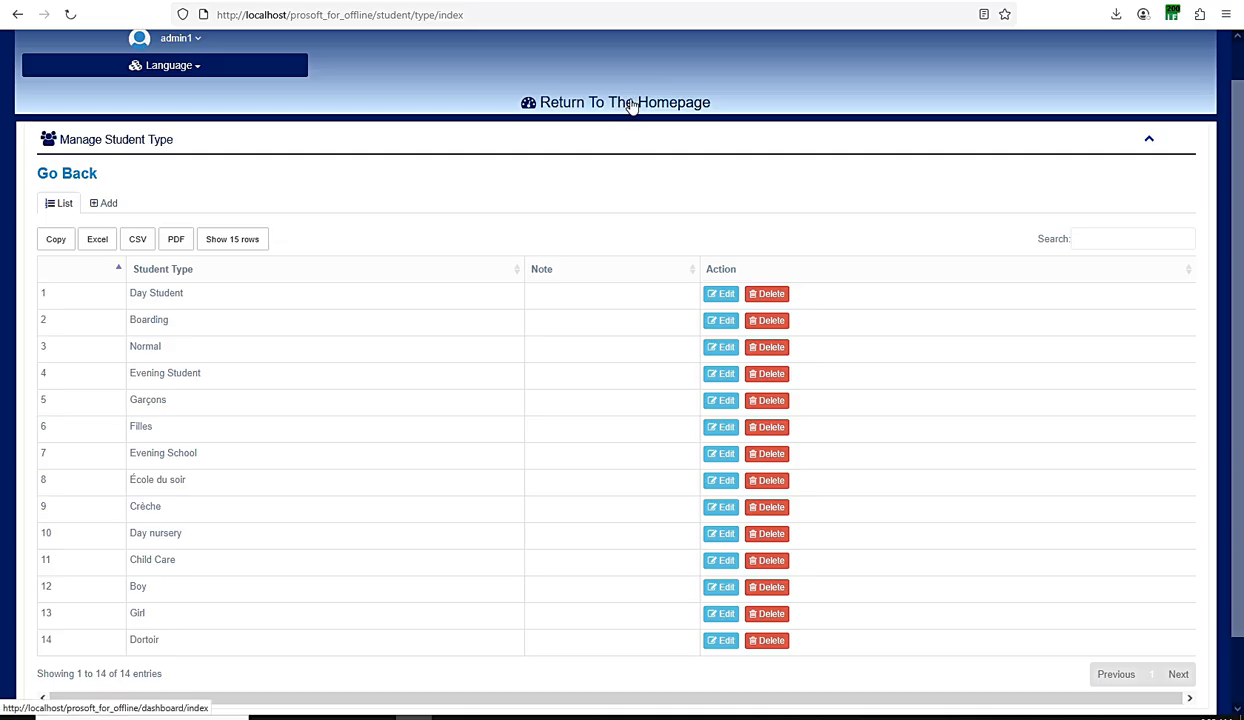
Step: Go back to the dashboard, open the Student List and display the students of Class1
left_click(706, 378)
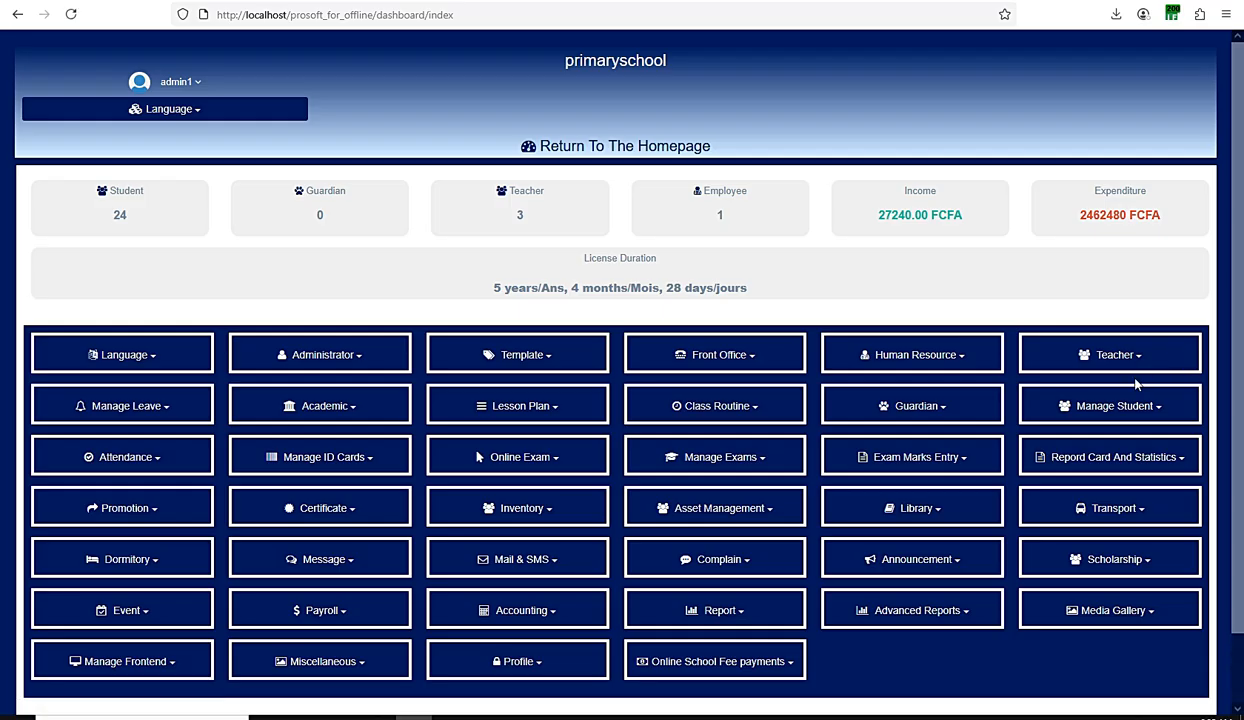
left_click(1124, 416)
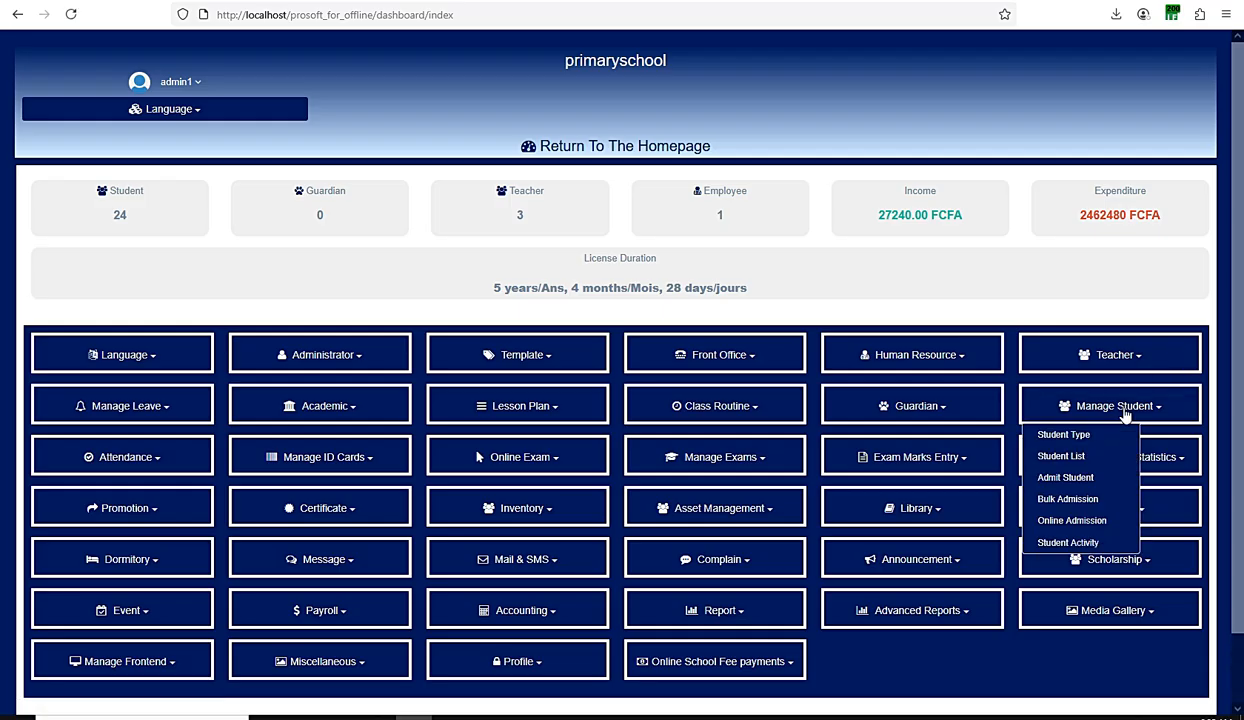
left_click(1060, 456)
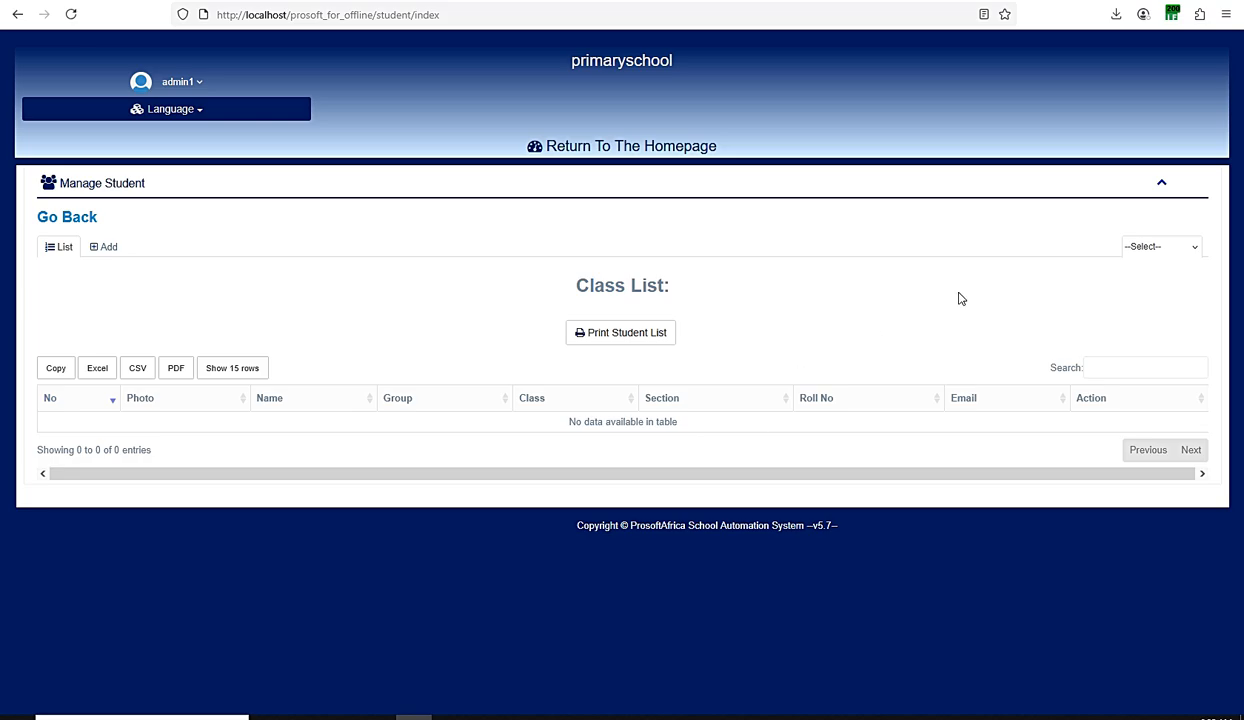
left_click(1166, 247)
left_click(1148, 286)
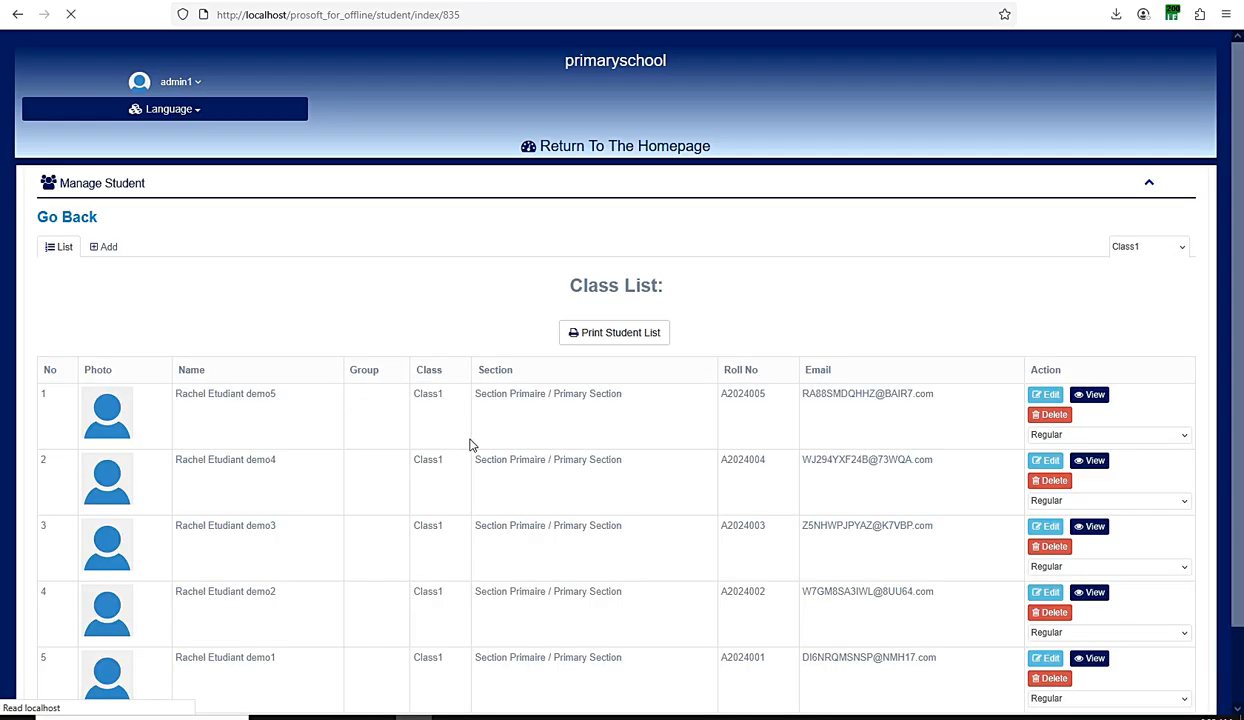
Step: Review the Class1 student list and the status options offered for the first listed student
scroll(363, 449, "down", 2)
scroll(514, 347, "up", 2)
scroll(514, 347, "down", 2)
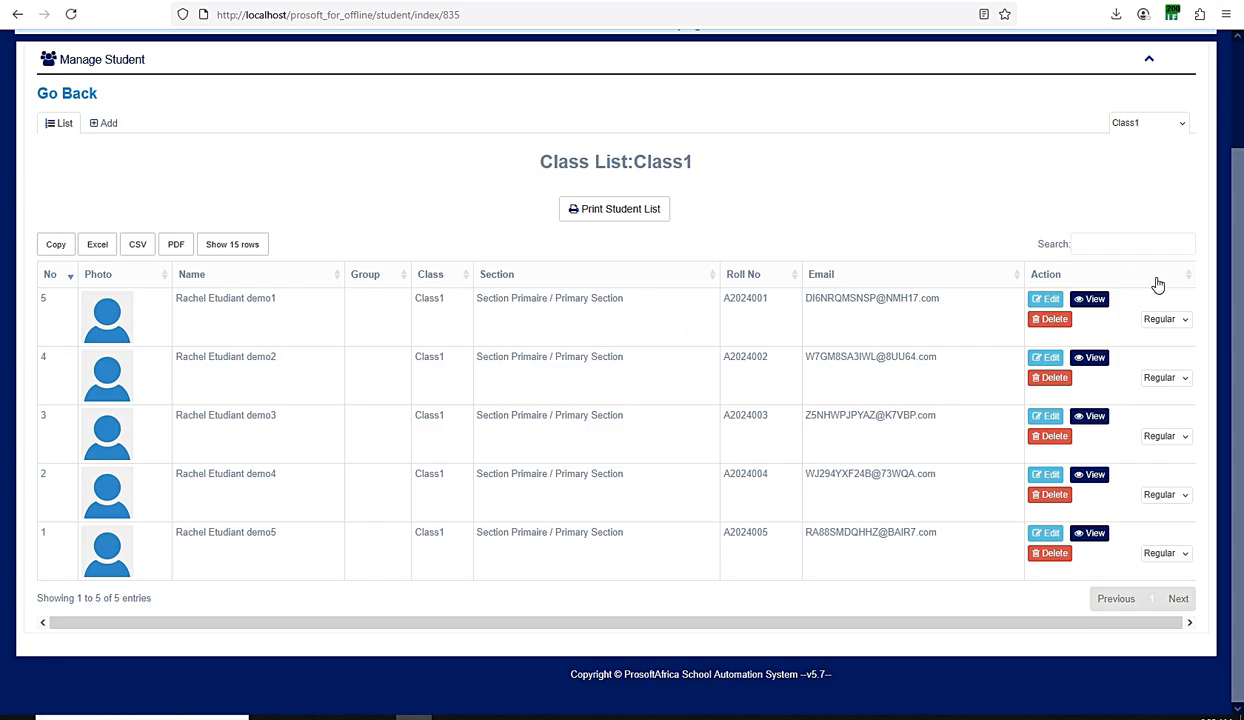
left_click(1170, 320)
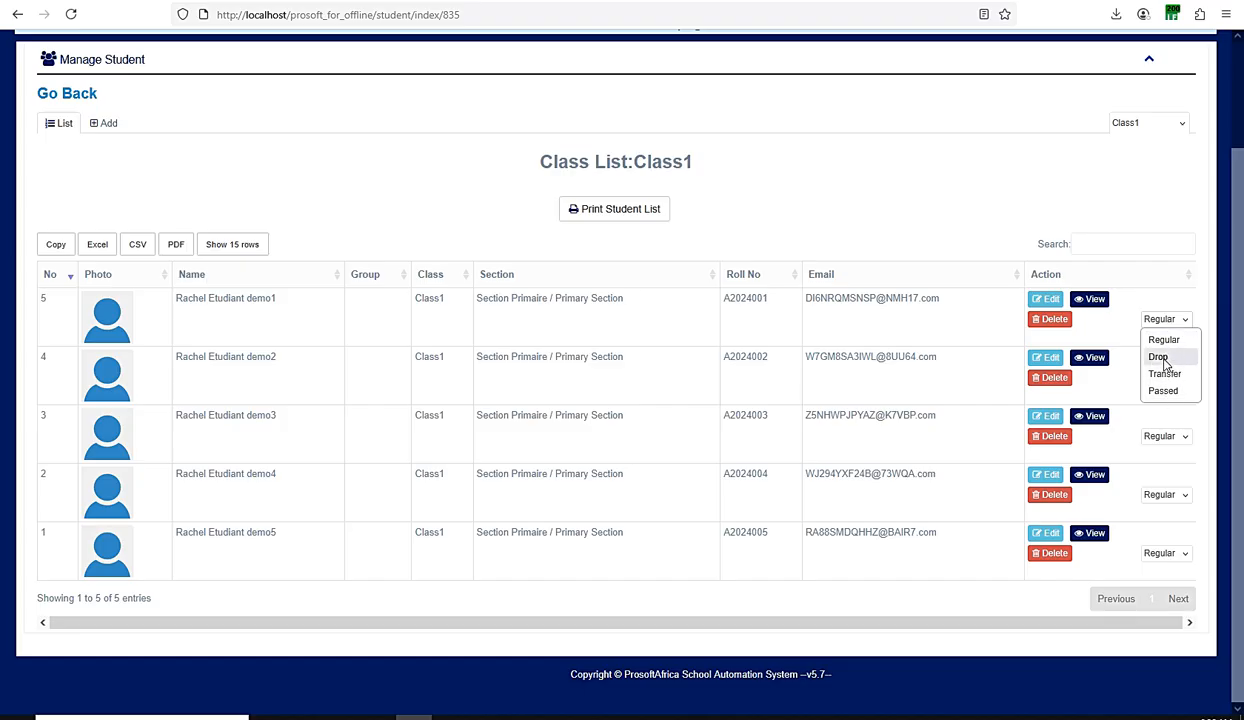
left_click(1158, 269)
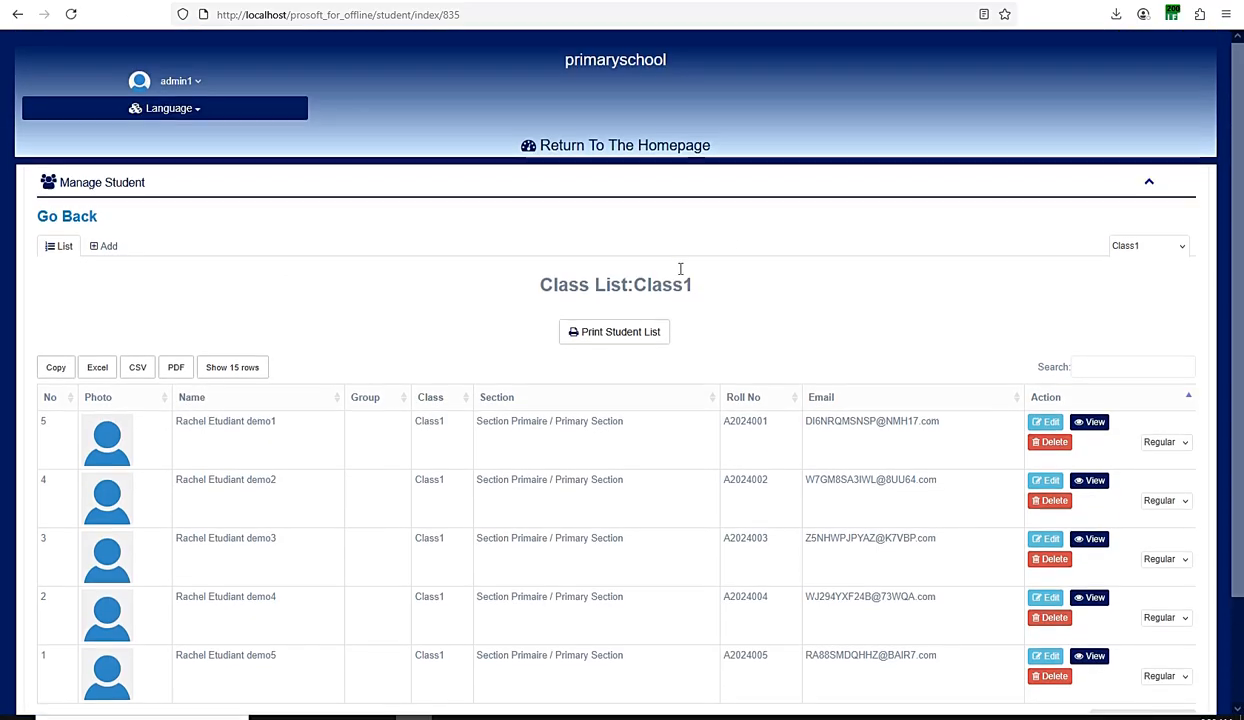
Step: Return to the homepage and open the Admit Student form
scroll(600, 328, "up", 2)
left_click(560, 150)
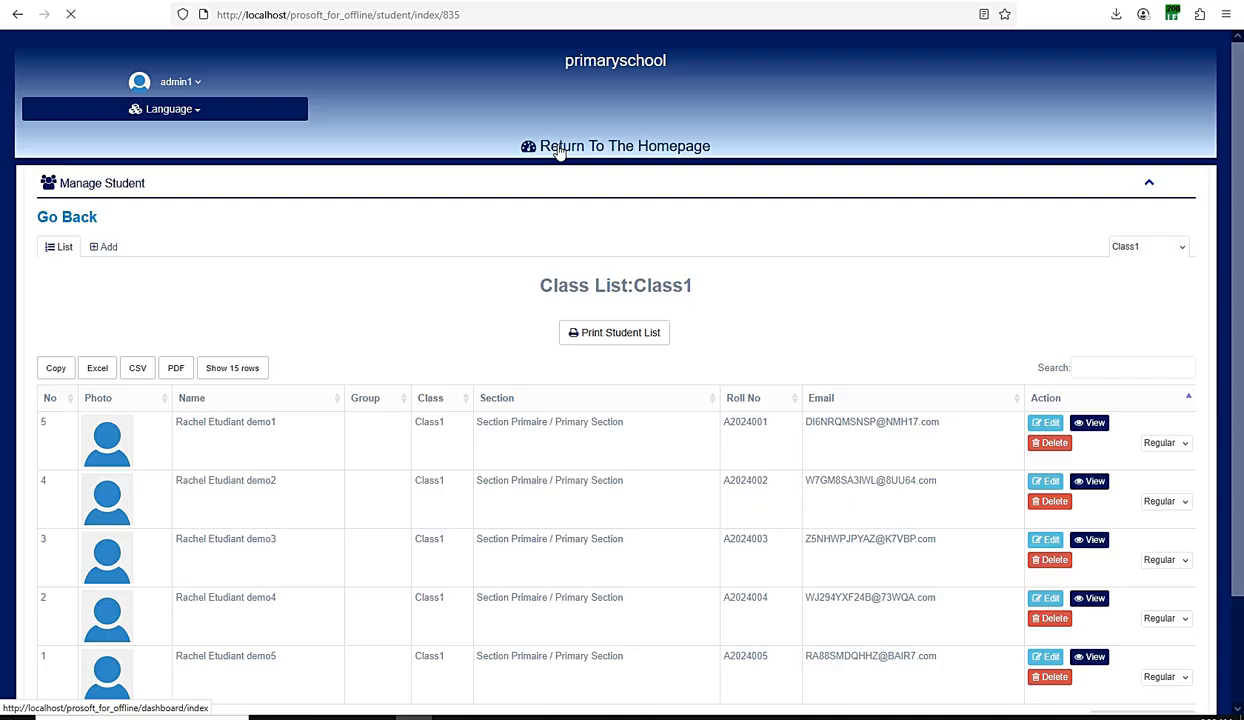
scroll(883, 278, "down", 2)
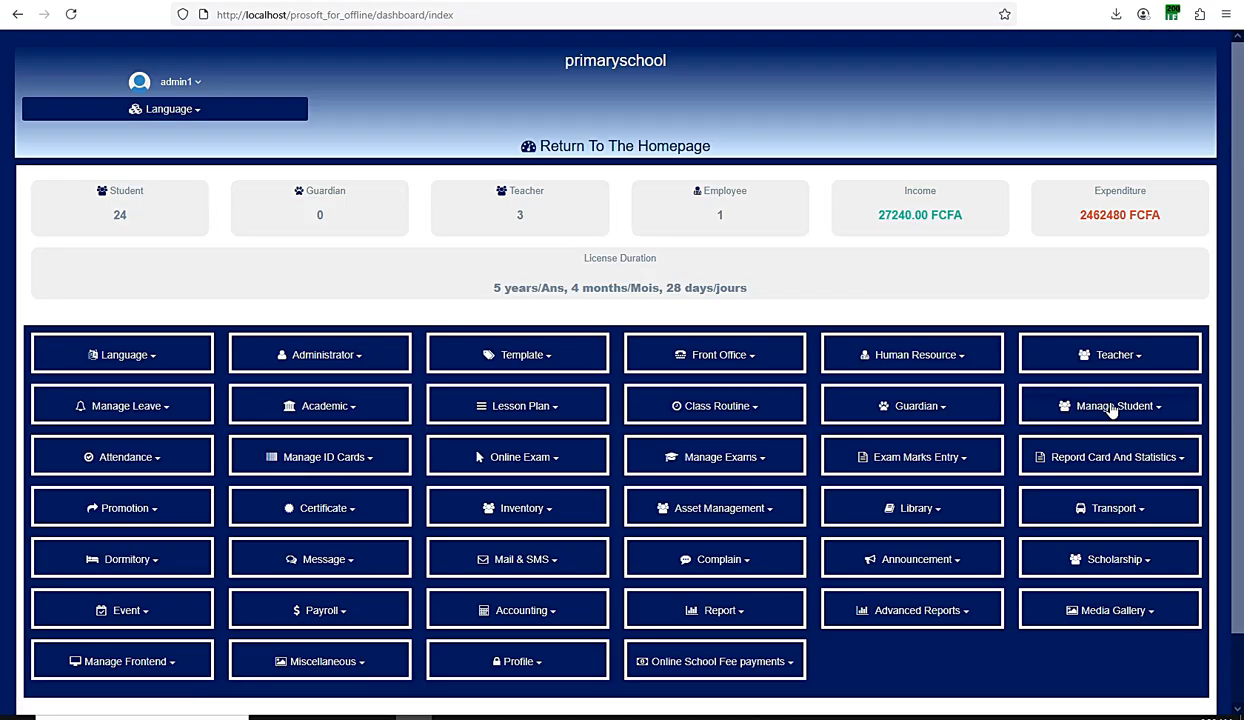
left_click(1112, 408)
left_click(1075, 474)
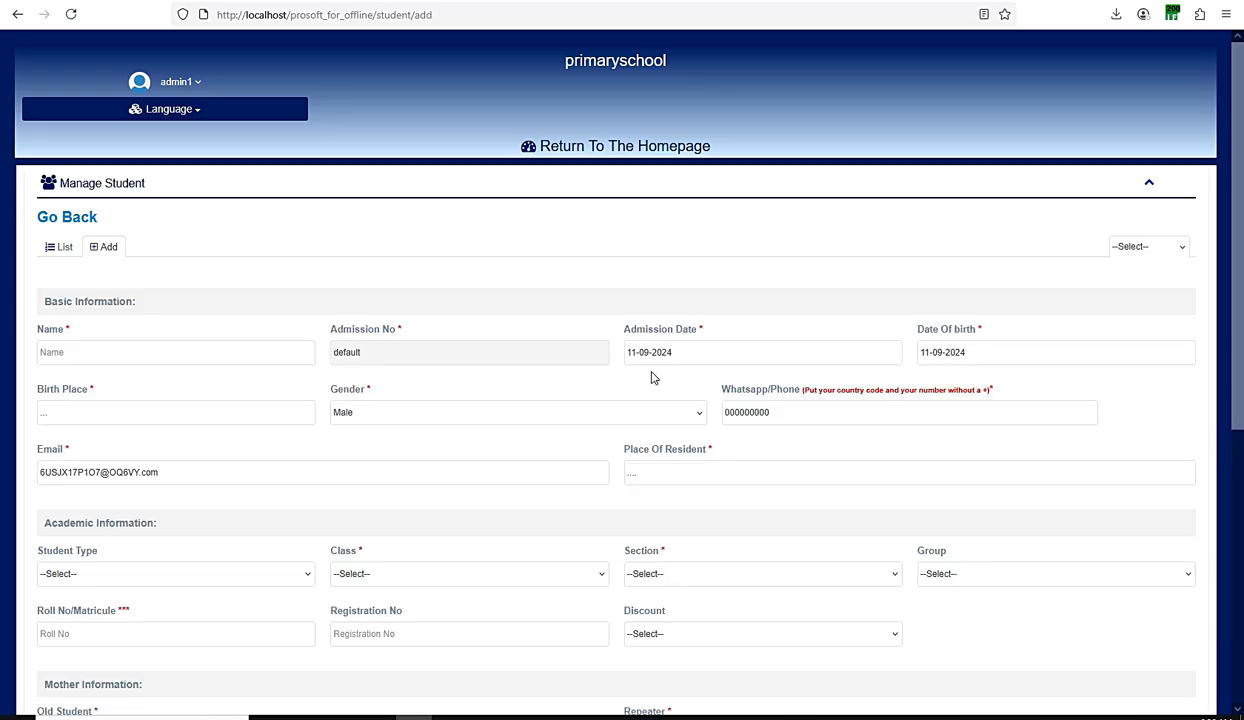
Step: Enter the sample text "sdsadssadass" as the student's name in the basic information
scroll(659, 343, "down", 1)
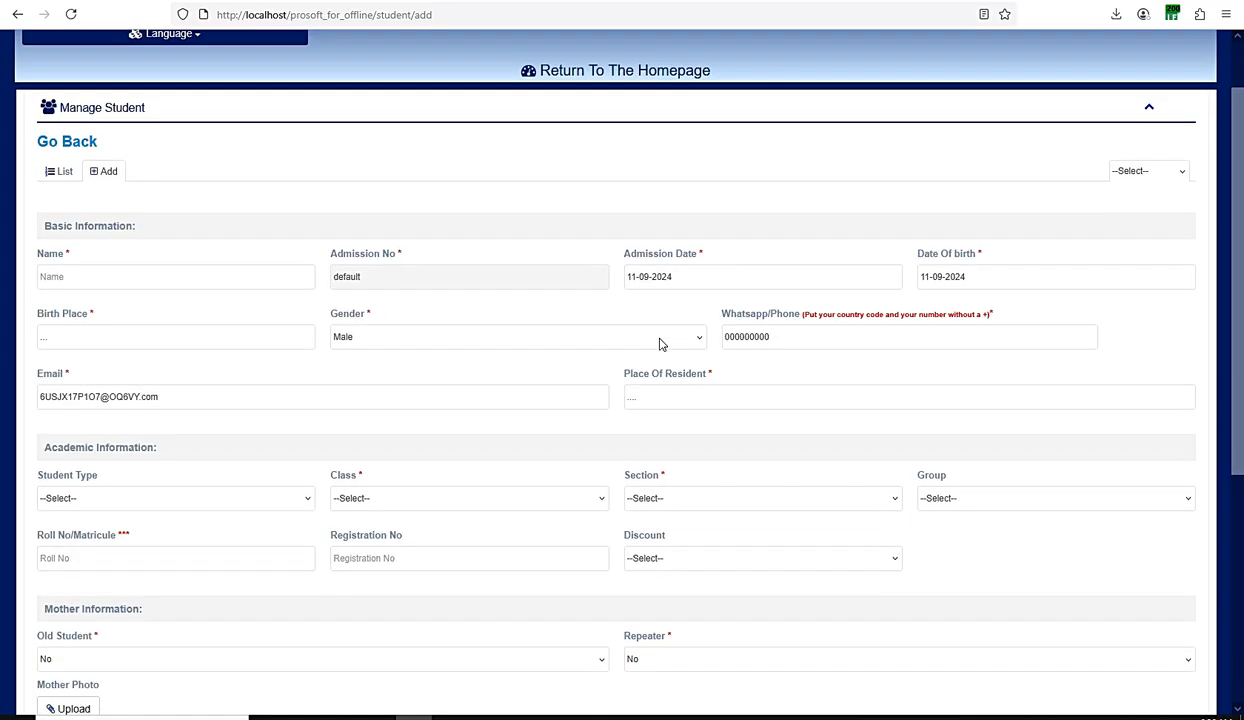
left_click(778, 335)
left_click(105, 270)
type("sdsadssadass")
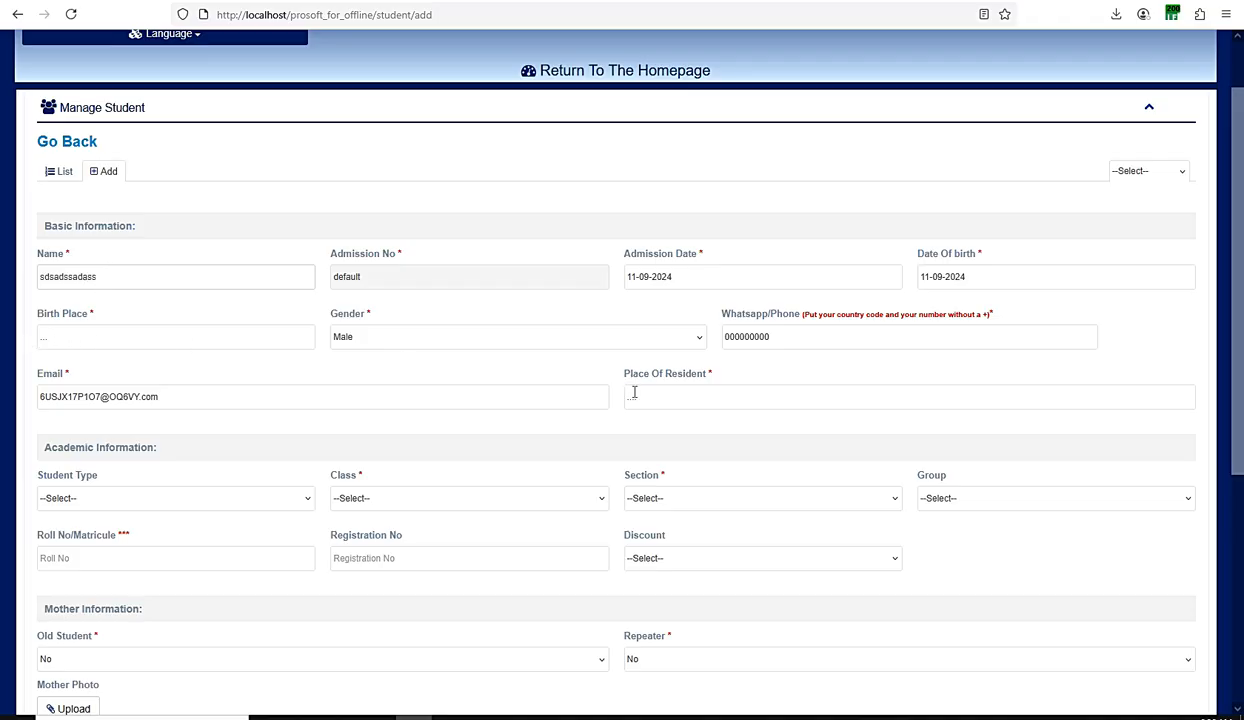
Step: Examine the available Student Type options in the academic information without choosing one
scroll(622, 410, "down", 1)
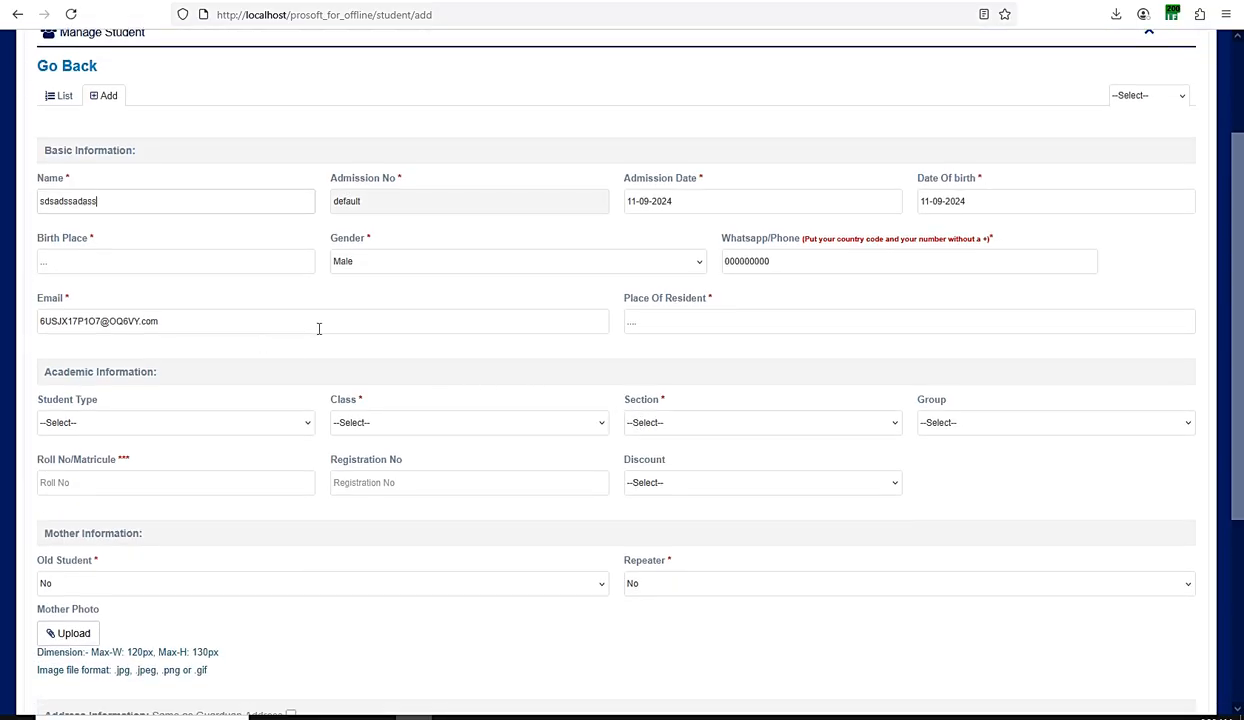
scroll(171, 334, "down", 2)
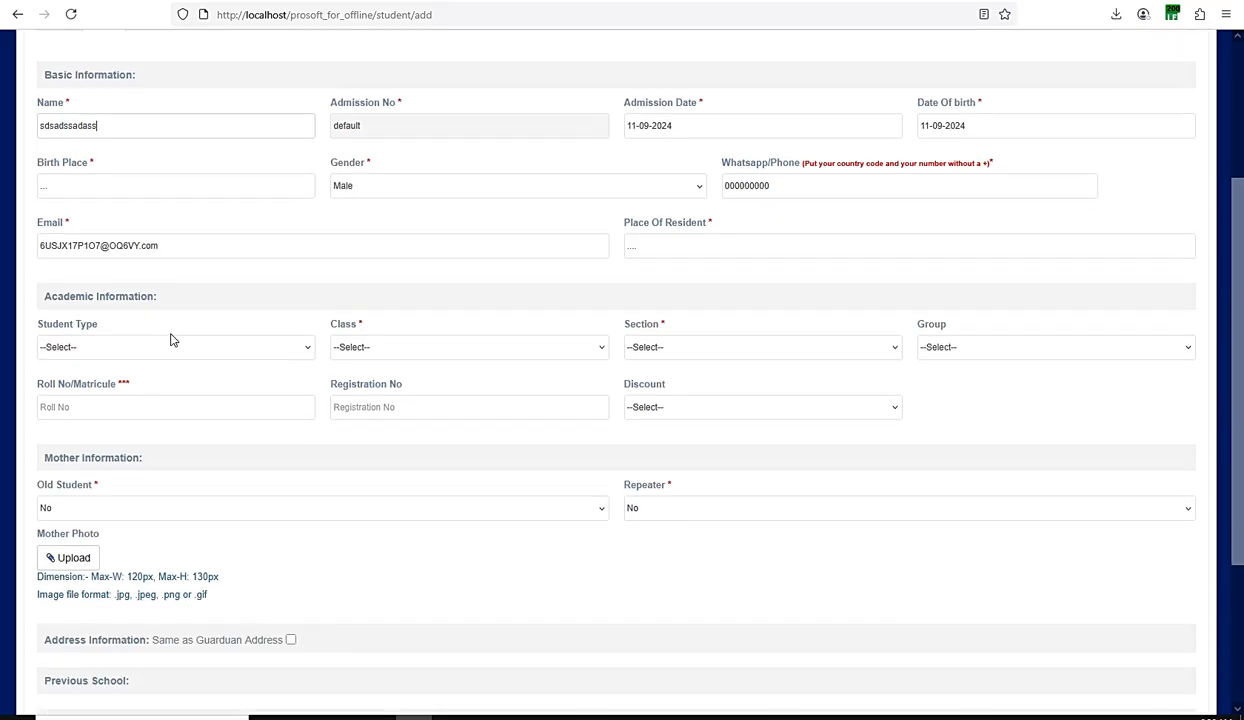
left_click(57, 277)
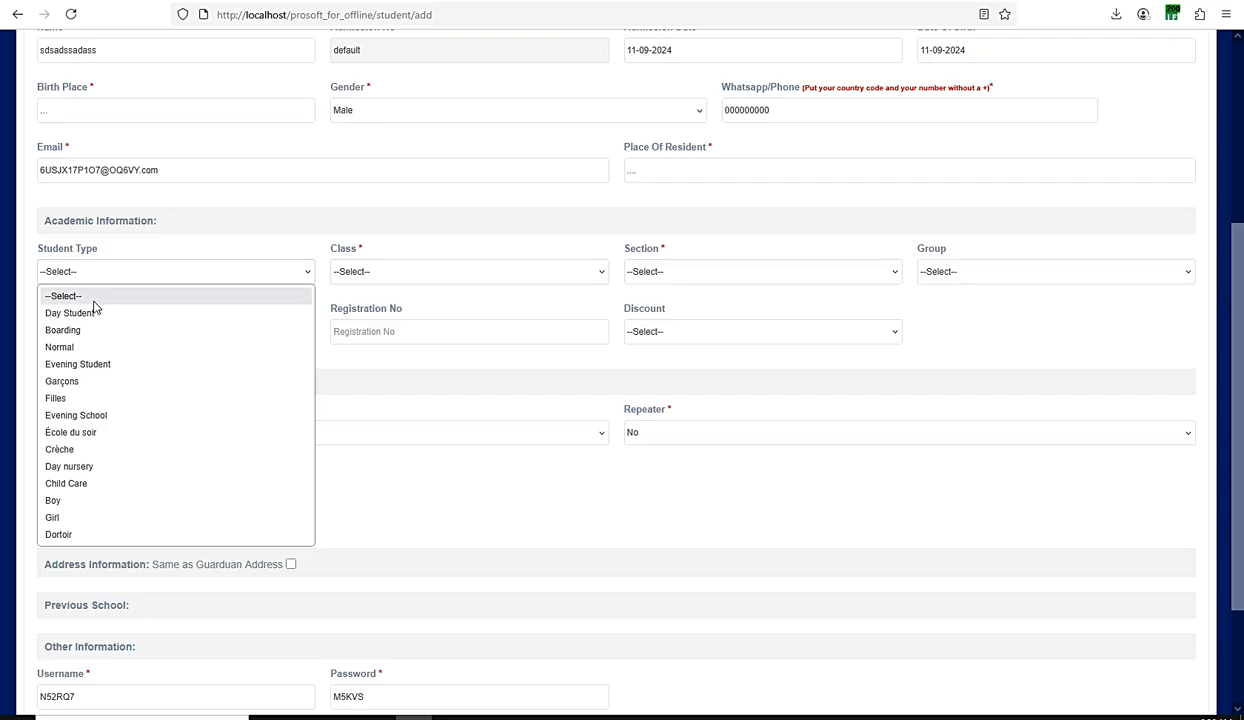
left_click(101, 253)
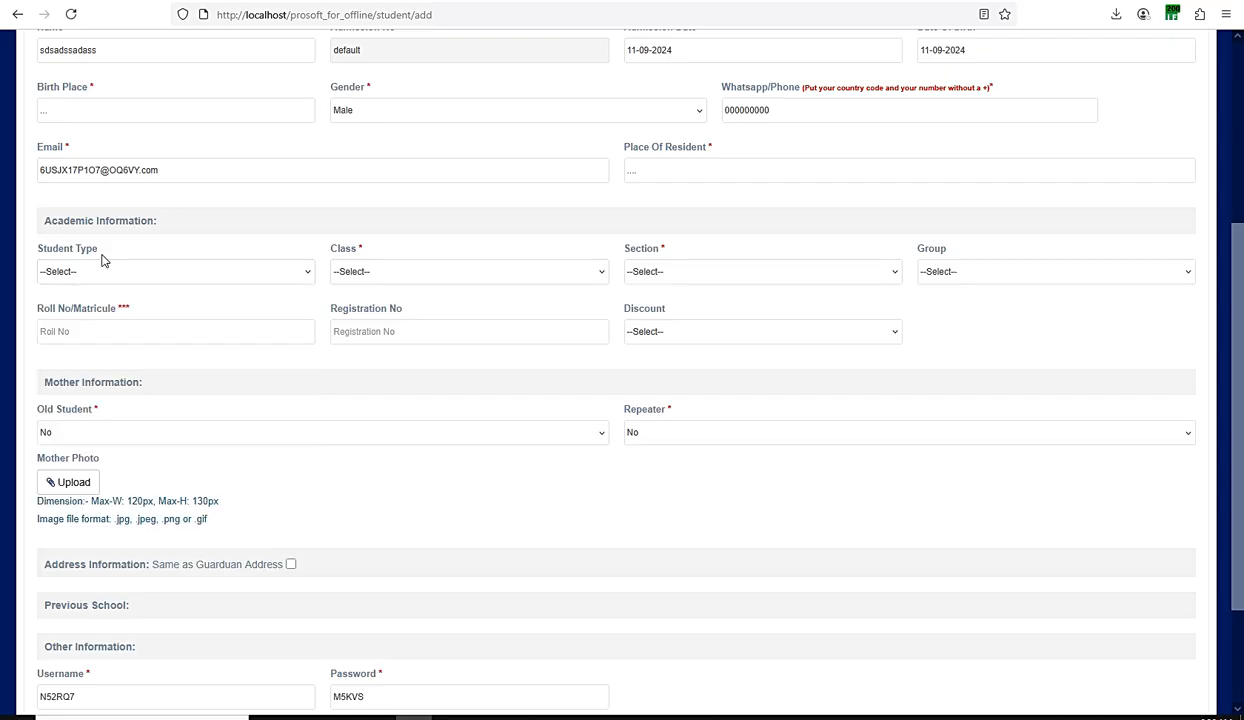
Step: Set the student's class to Class1 and the section to Section Primaire / Primary Section
left_click(360, 272)
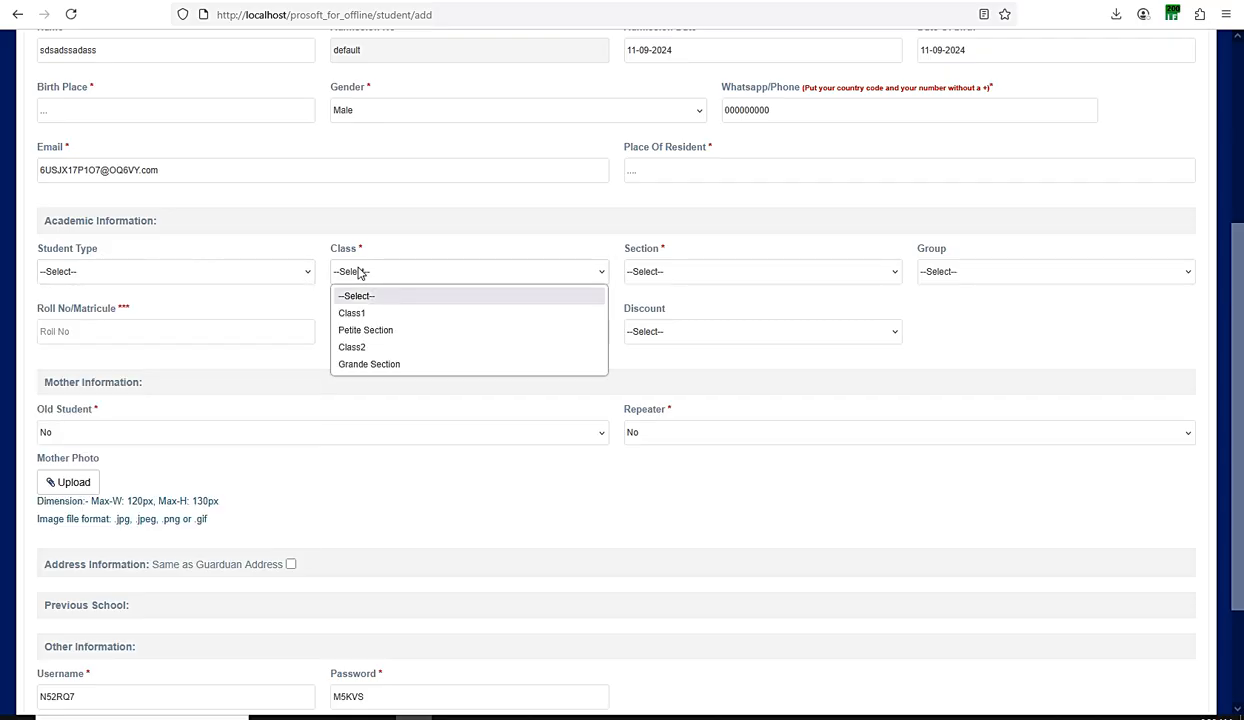
left_click(358, 313)
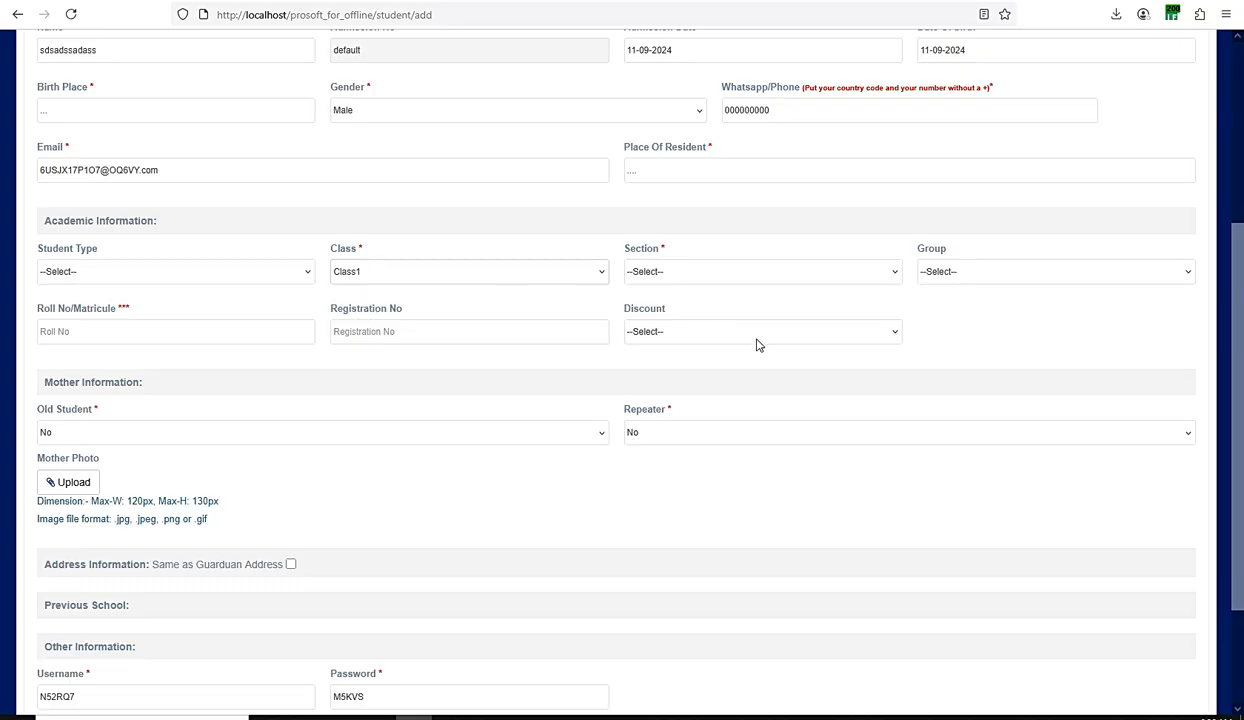
left_click(728, 276)
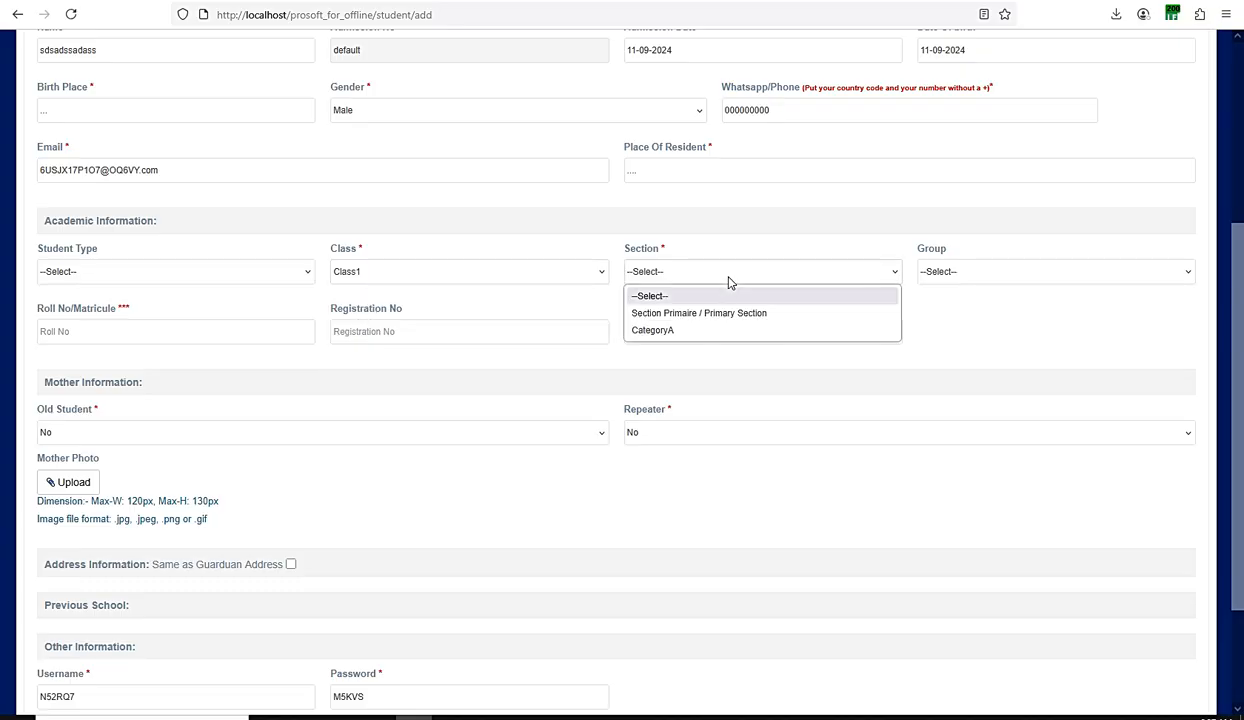
left_click(704, 314)
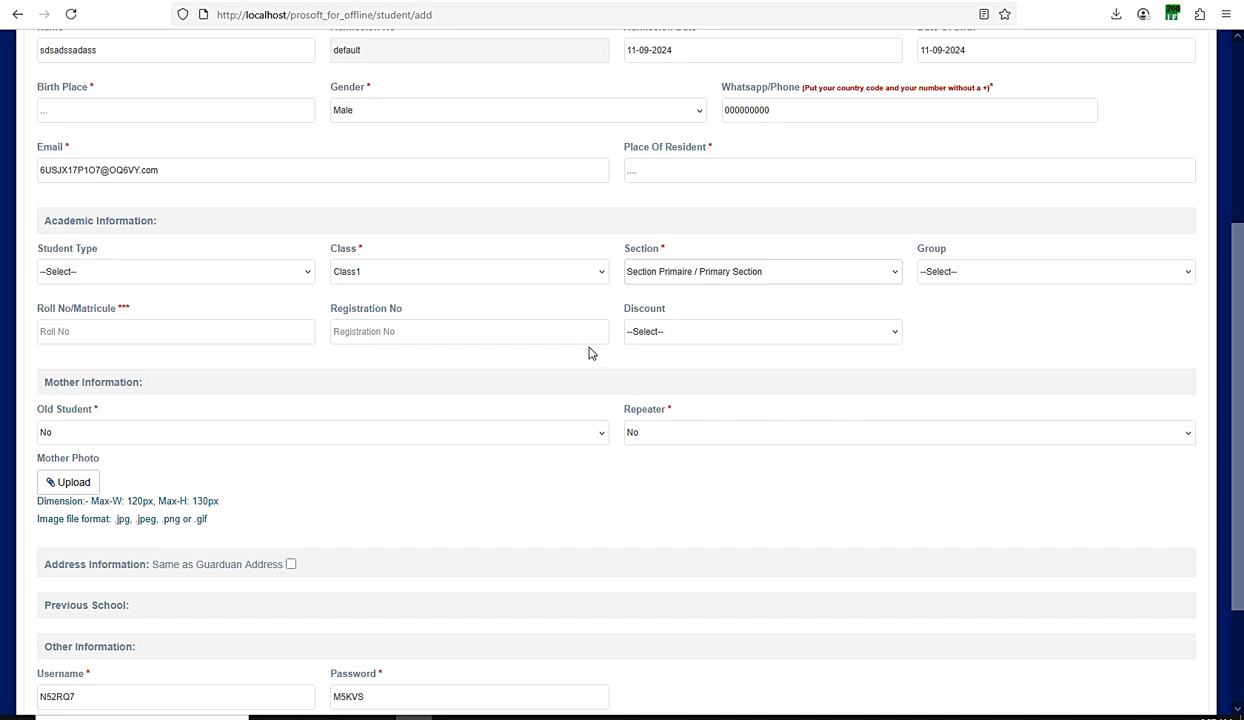
Step: Examine the available Discount and Group options without choosing any
left_click(744, 333)
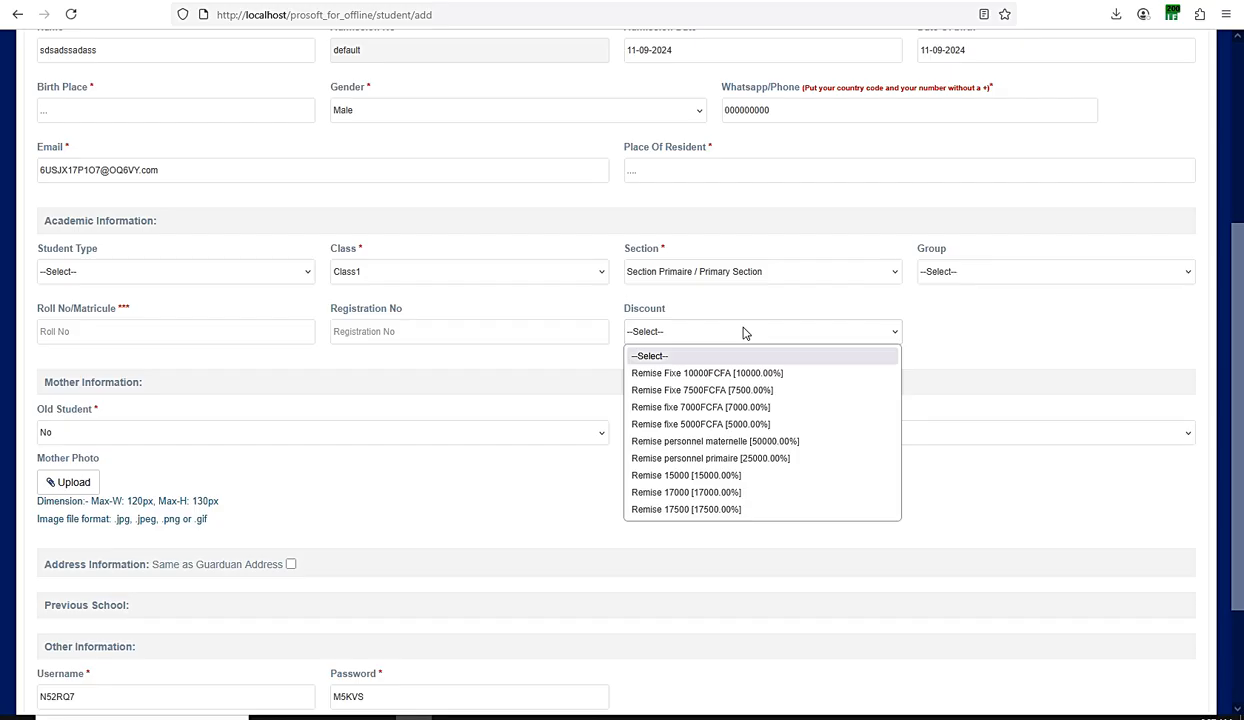
left_click(738, 318)
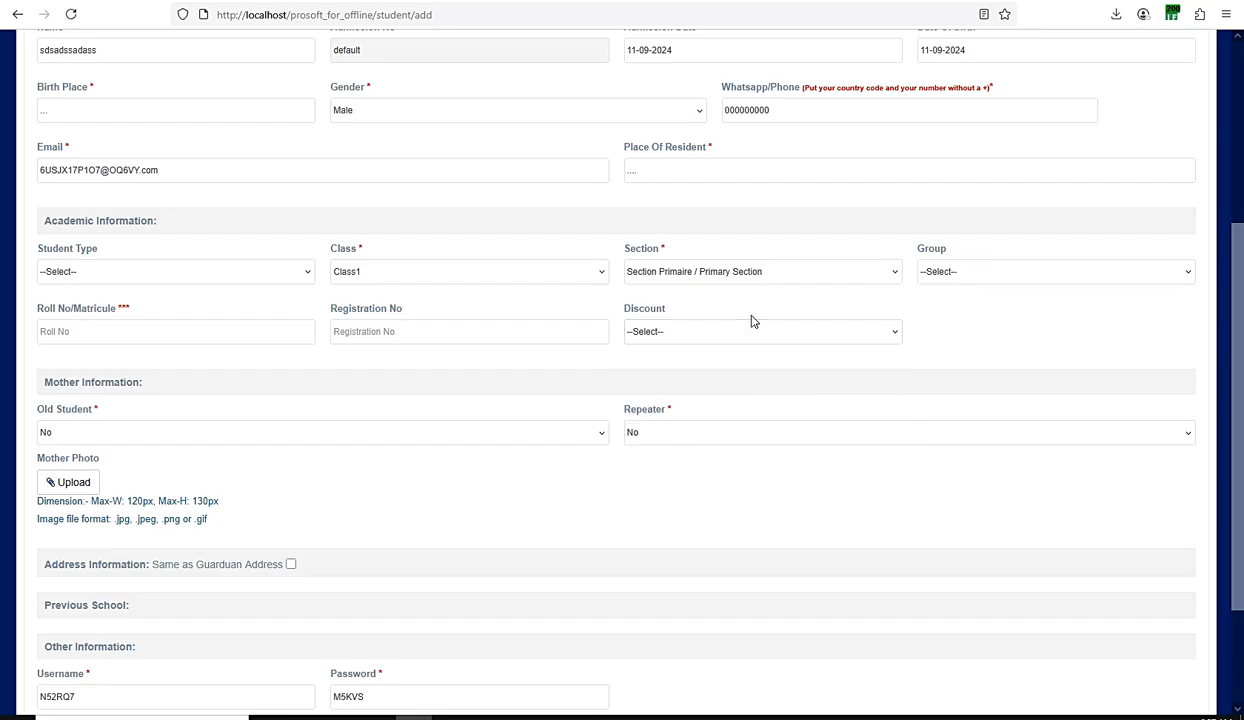
left_click(966, 280)
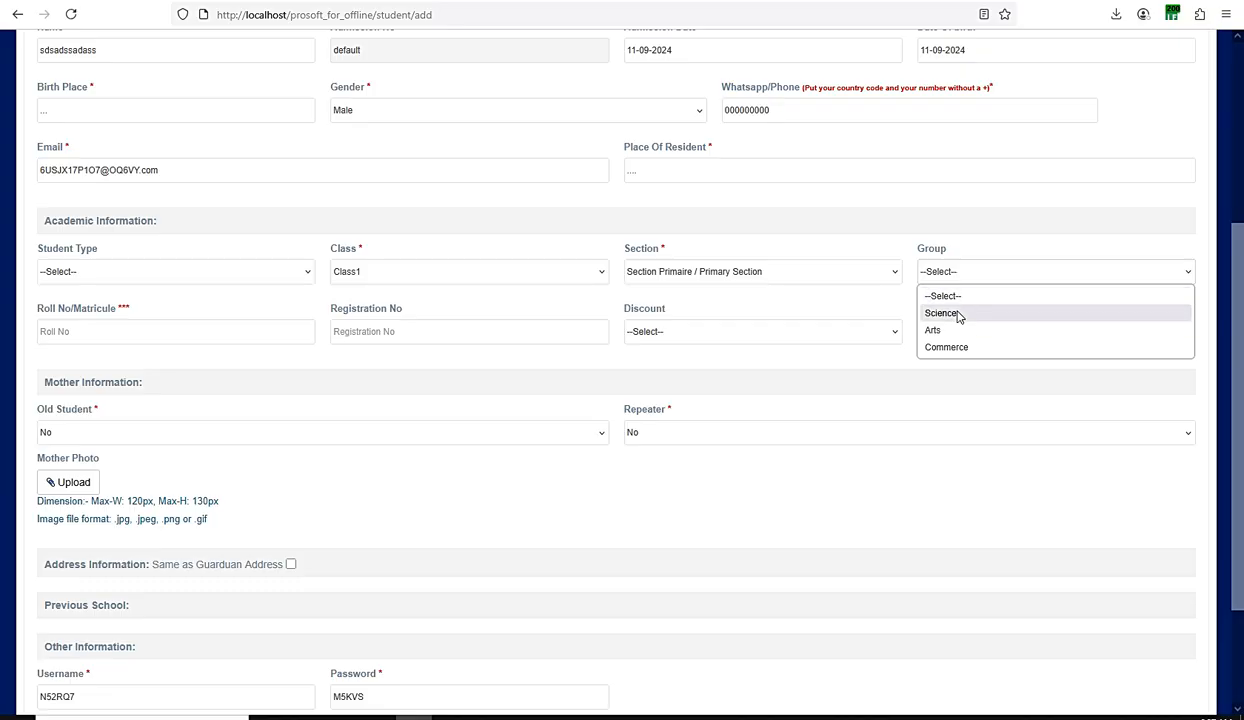
left_click(912, 246)
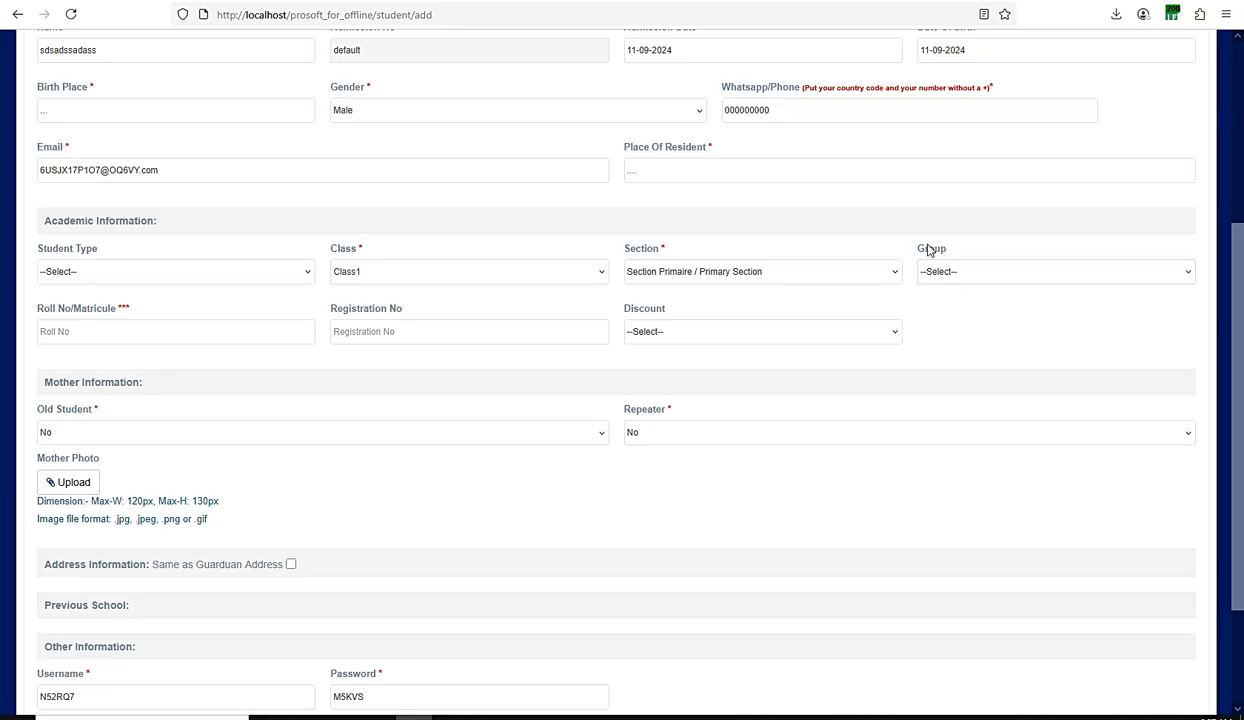
Step: Enter the student's roll number in the academic information
left_click(121, 335)
type("A2025vv")
scroll(303, 328, "up", 3)
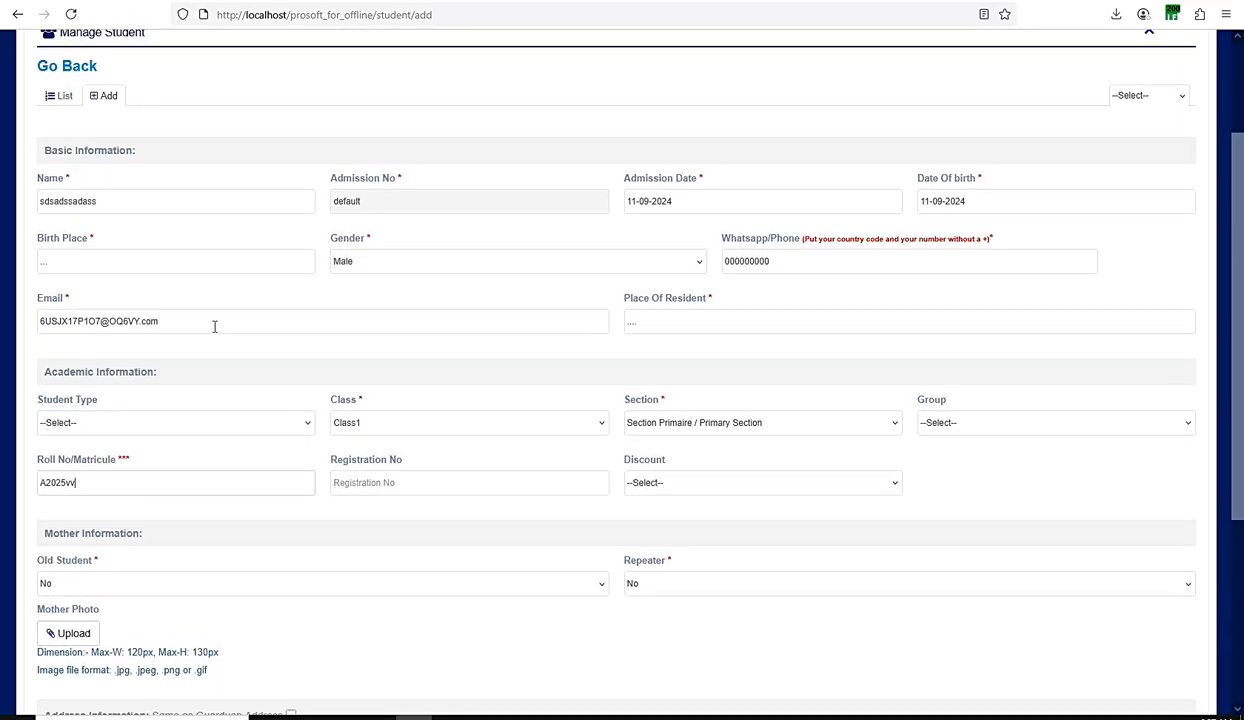
scroll(206, 324, "down", 5)
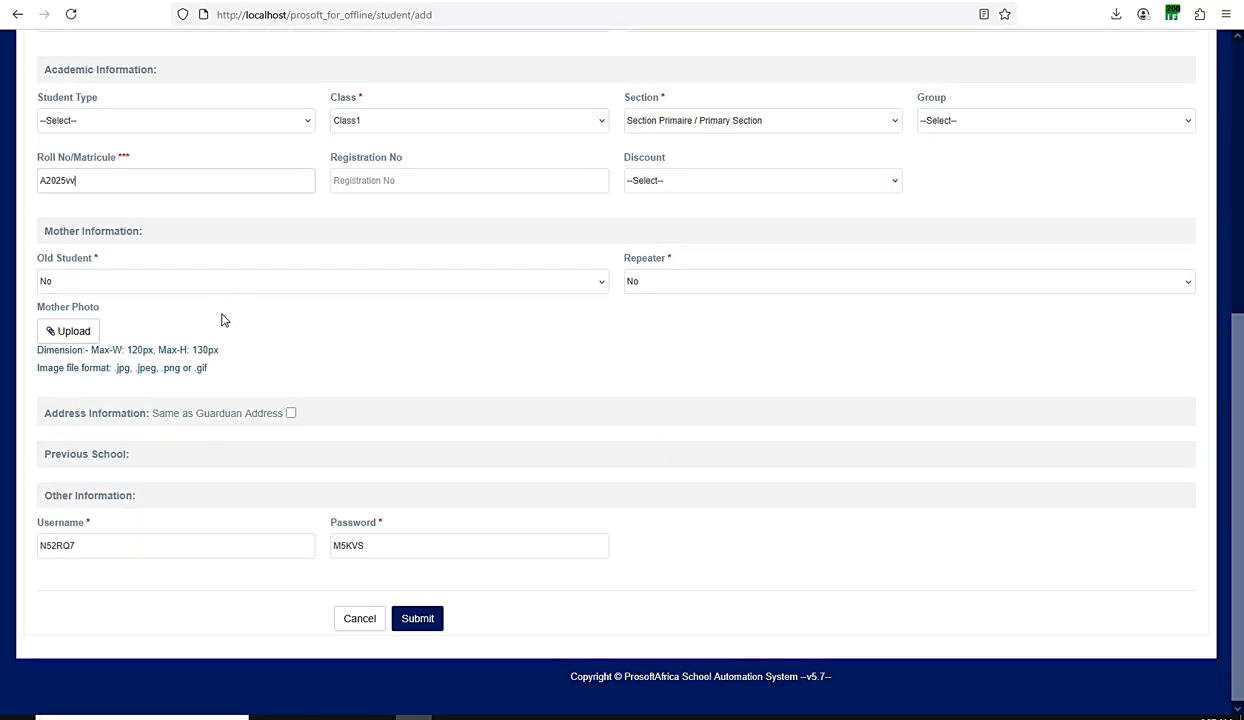
Step: Check the prefilled username and the form entries, and submit the student's admission
left_click(55, 546)
left_click_drag(78, 546, 42, 544)
scroll(305, 292, "up", 3)
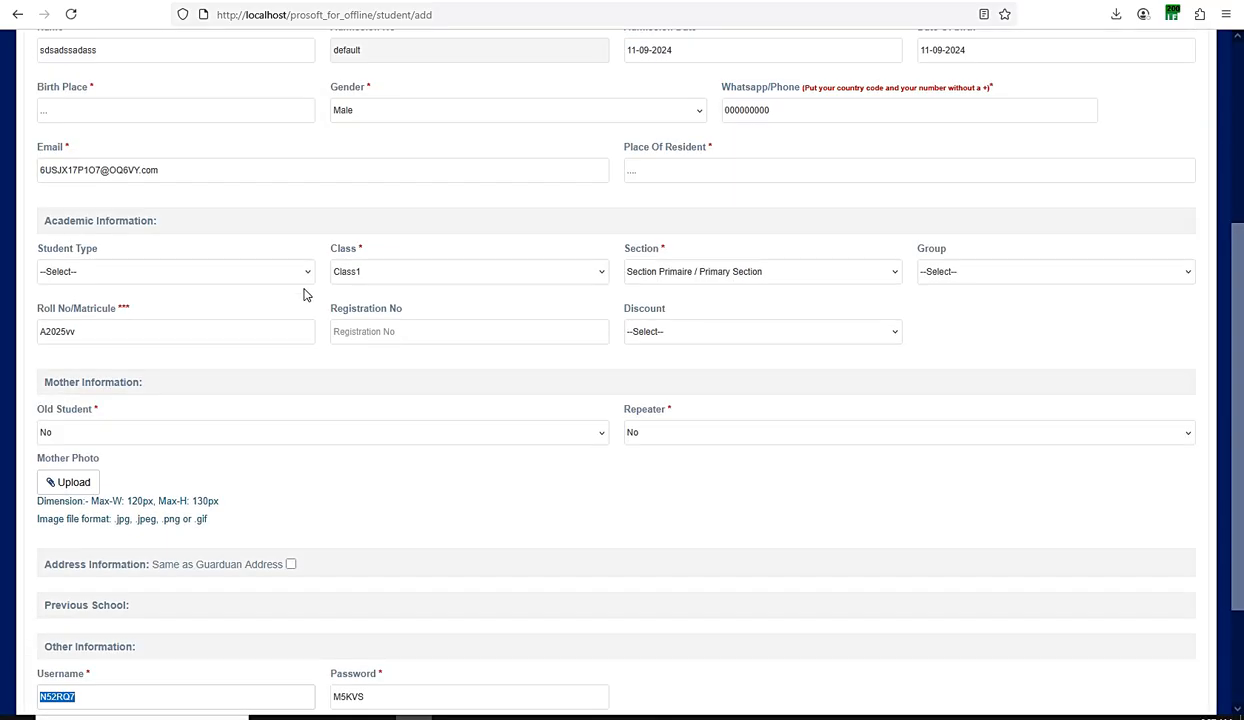
scroll(305, 281, "up", 4)
scroll(297, 275, "down", 7)
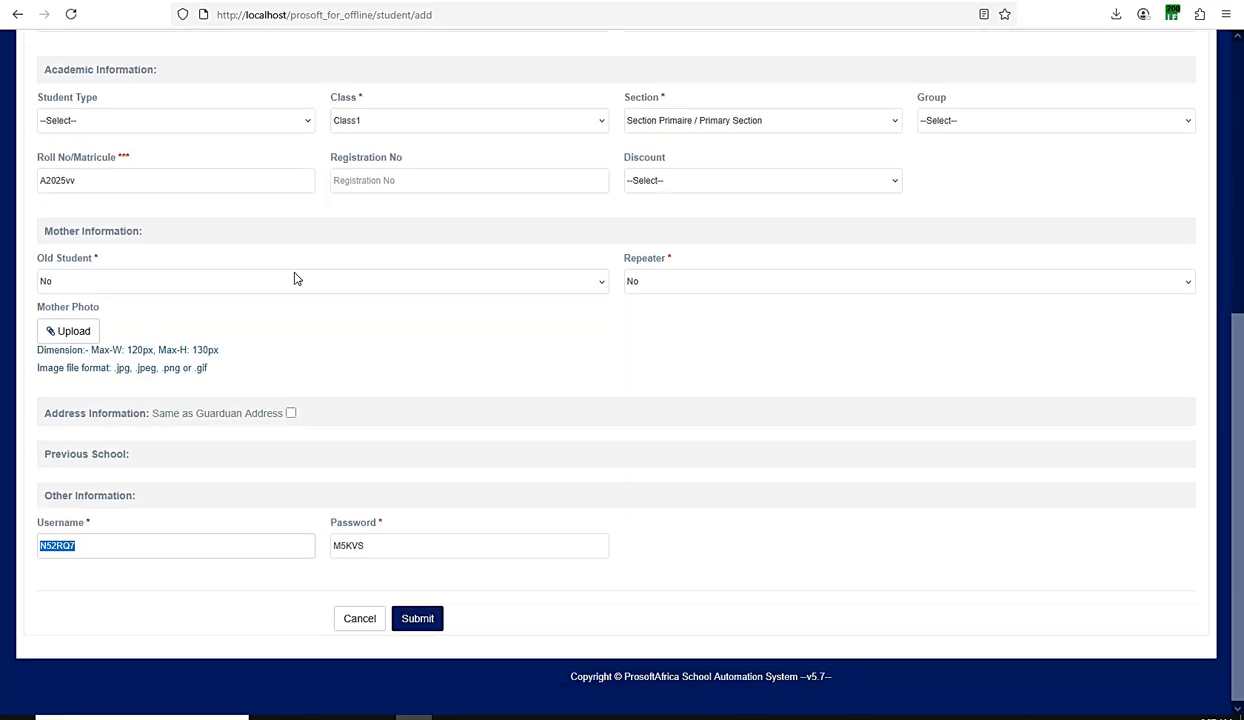
left_click(415, 619)
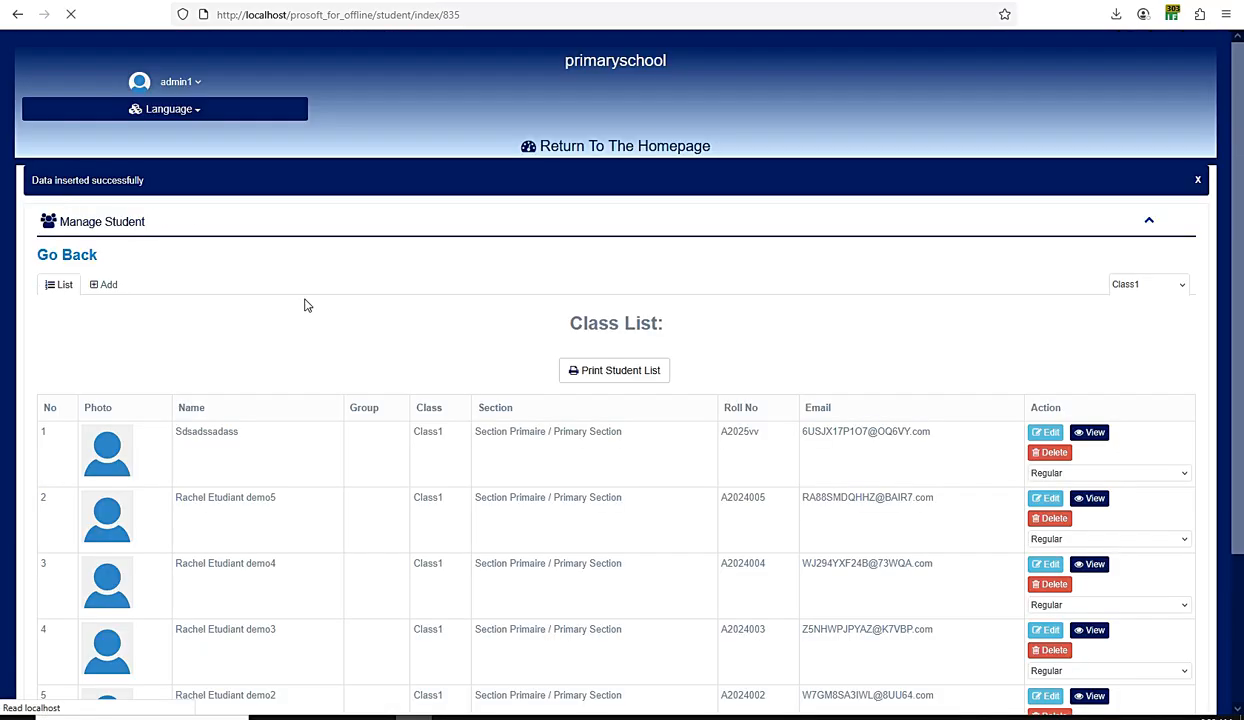
Step: Find the newly admitted student in the Class1 list and open the student's detailed information
scroll(306, 305, "down", 3)
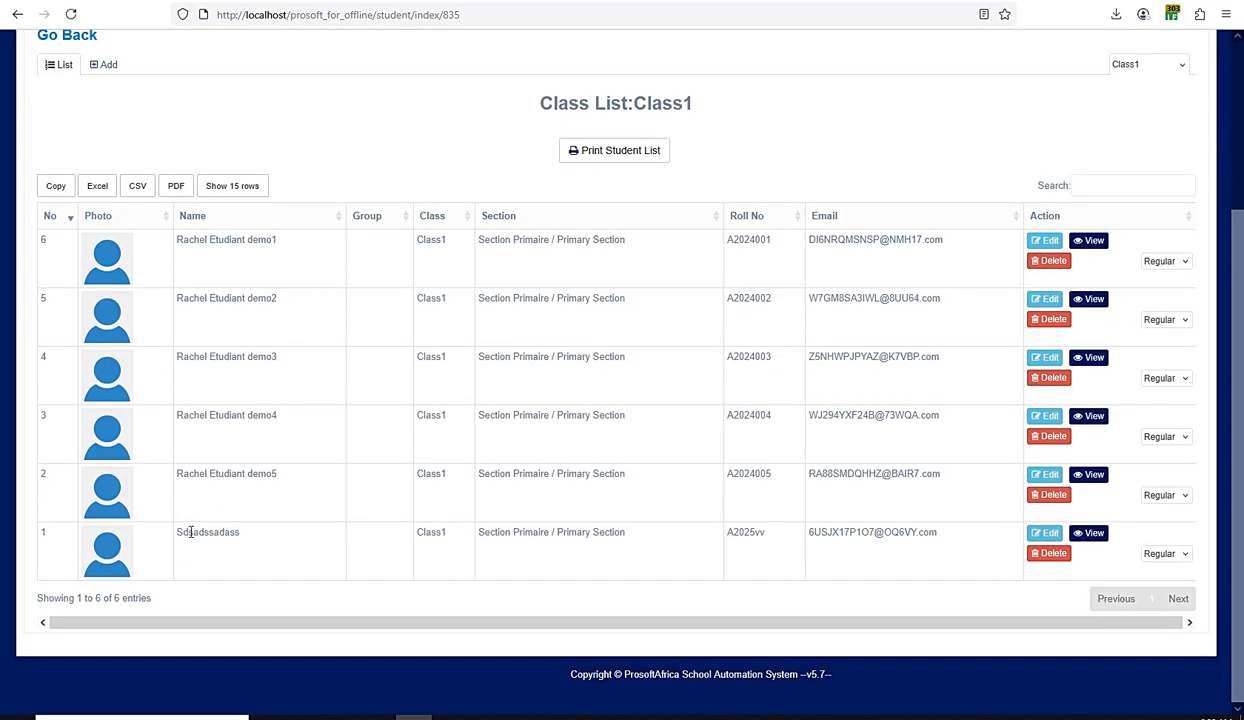
left_click_drag(185, 532, 588, 528)
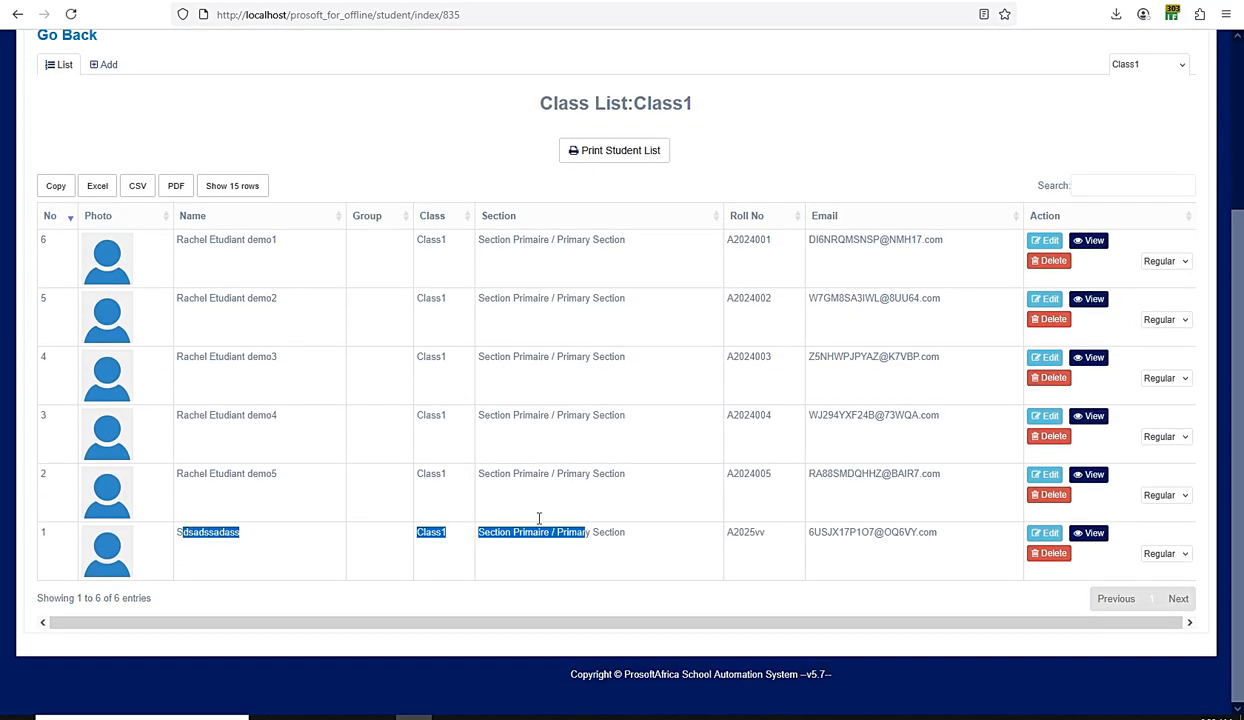
left_click(1092, 534)
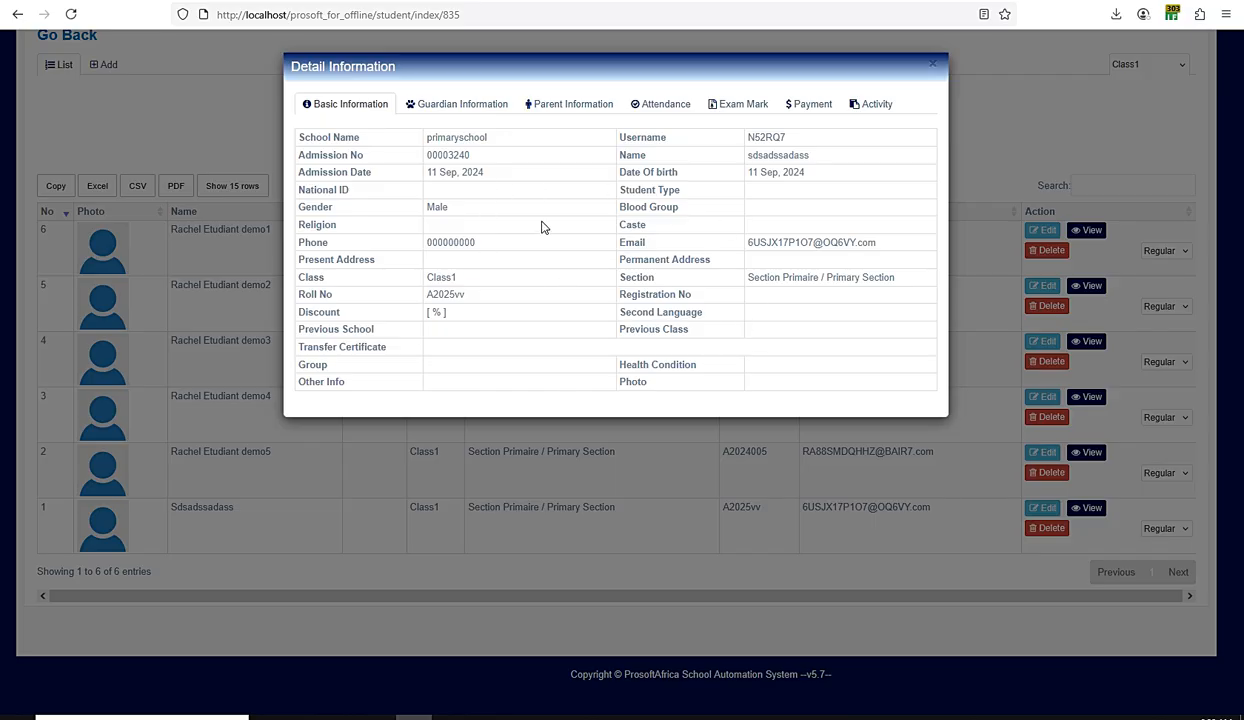
Step: Review the student's guardian, parent, attendance, exam mark, payment and activity details, and close the record
left_click(462, 106)
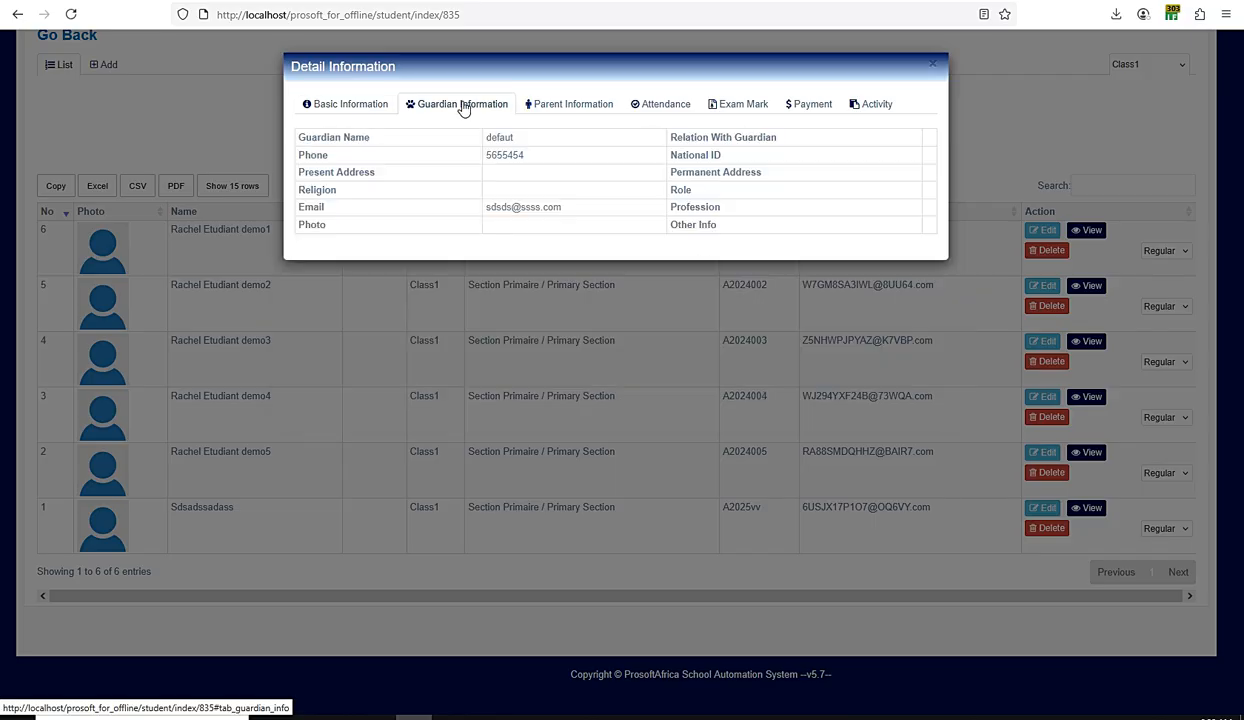
left_click(578, 107)
left_click(681, 106)
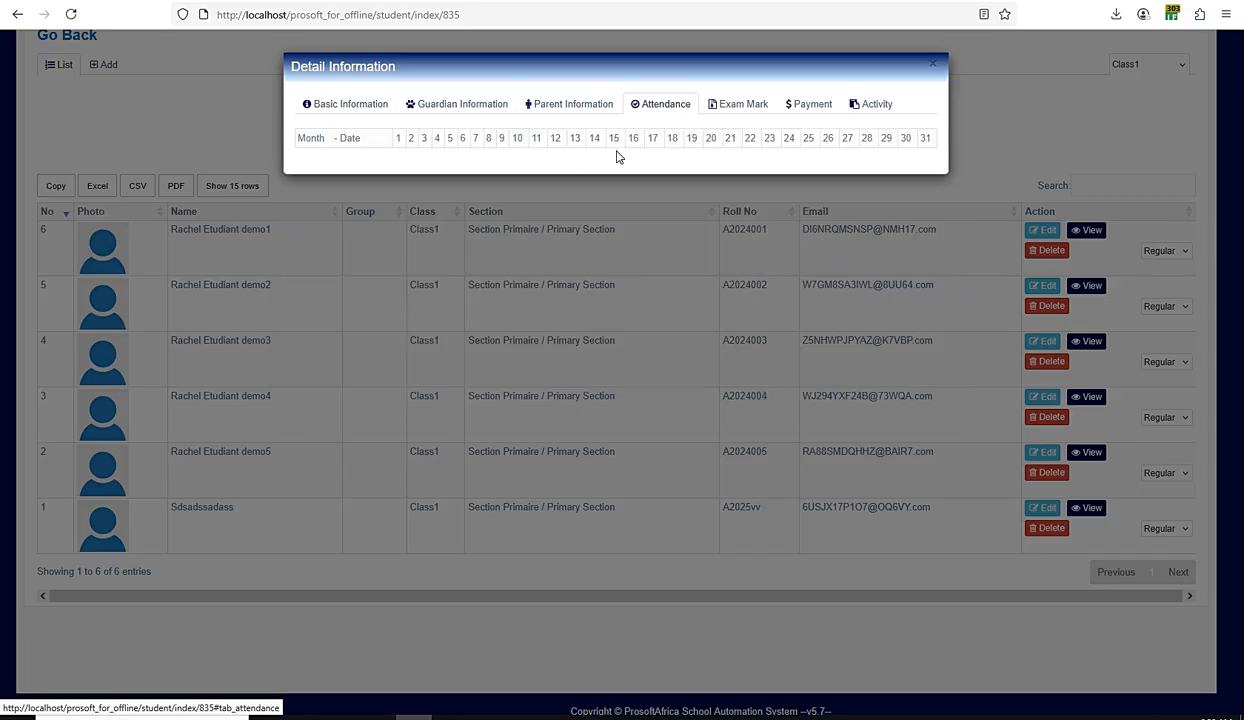
left_click(728, 108)
left_click(808, 108)
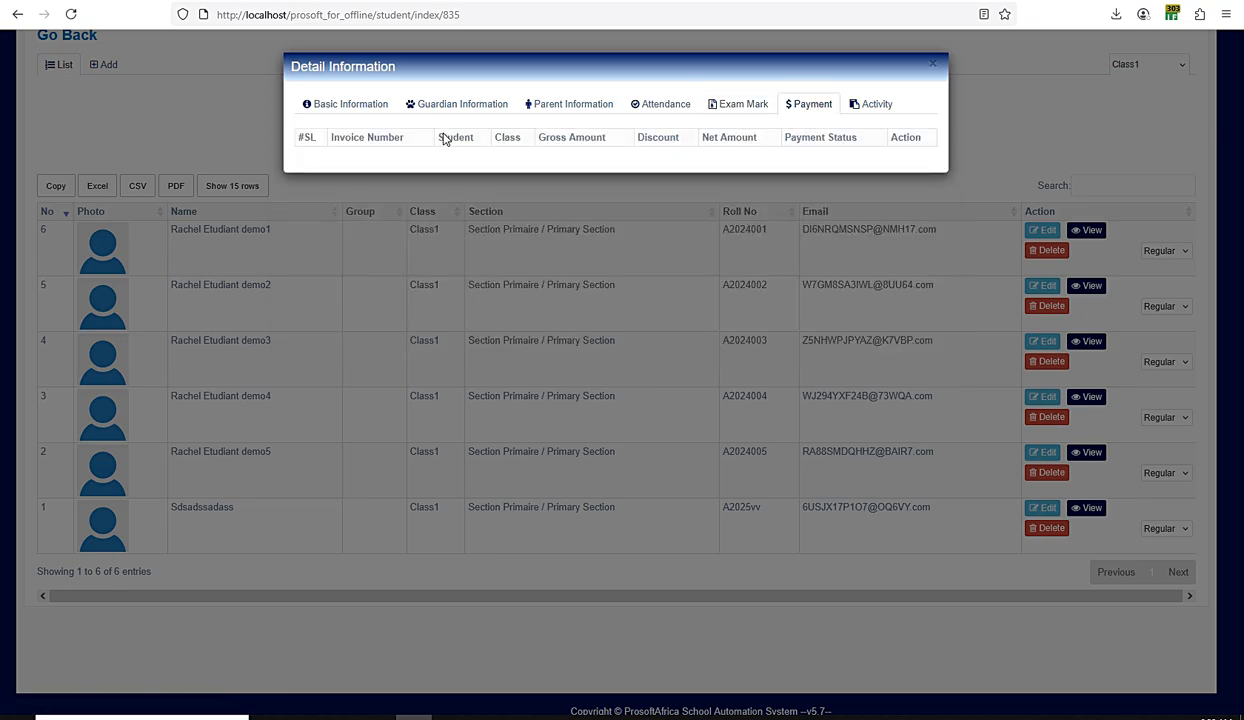
left_click(873, 105)
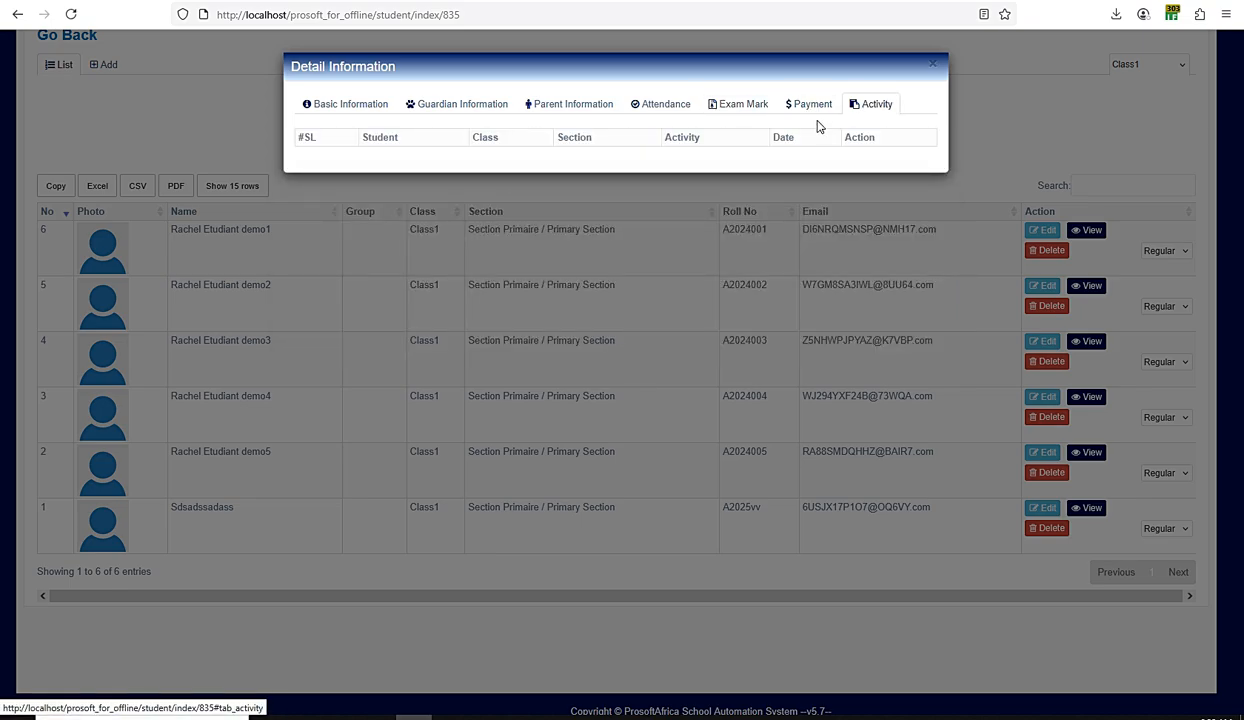
left_click(933, 68)
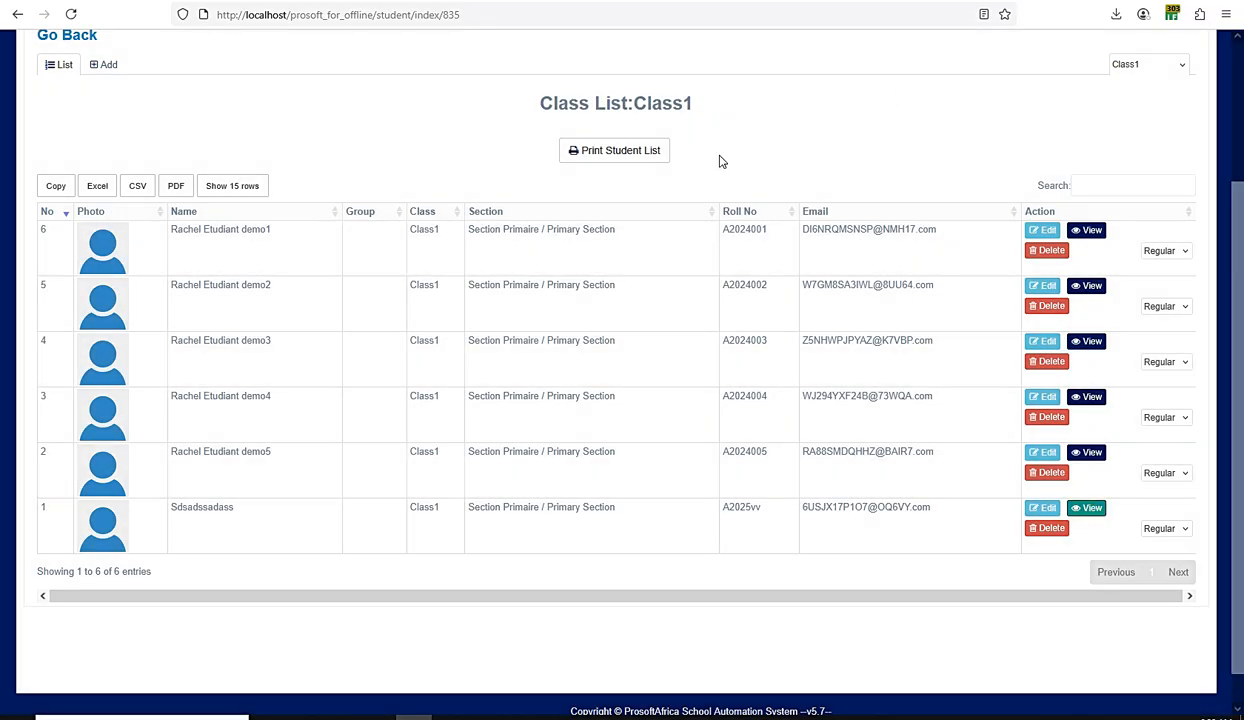
Step: Return to the homepage and open the Bulk Admission page for managing students
scroll(719, 158, "up", 3)
left_click(631, 145)
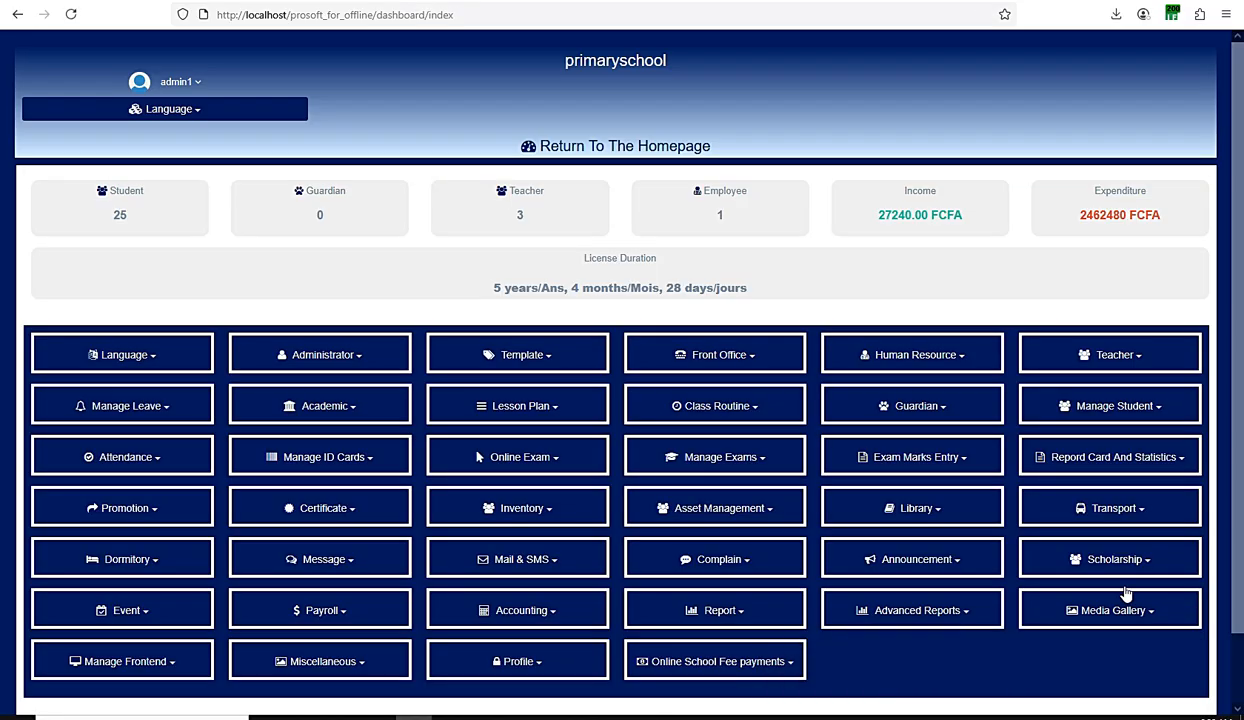
scroll(1107, 492, "down", 2)
scroll(1107, 492, "down", 1)
left_click(1107, 332)
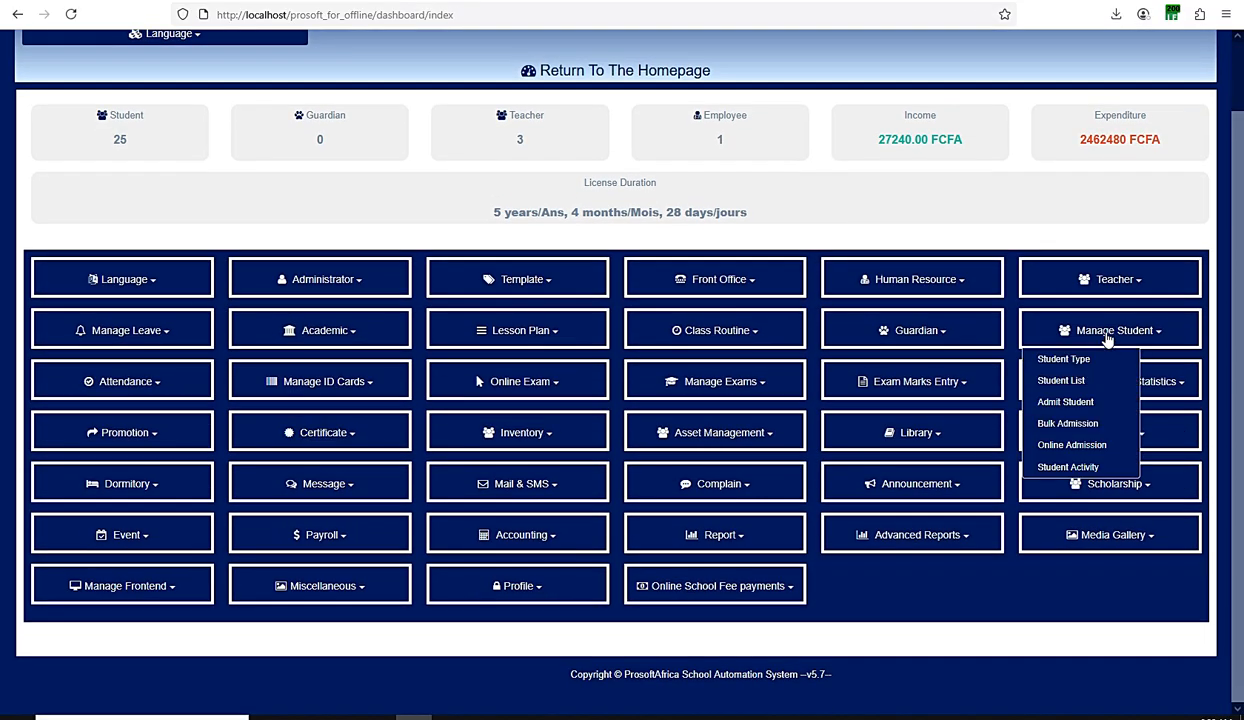
left_click(1080, 404)
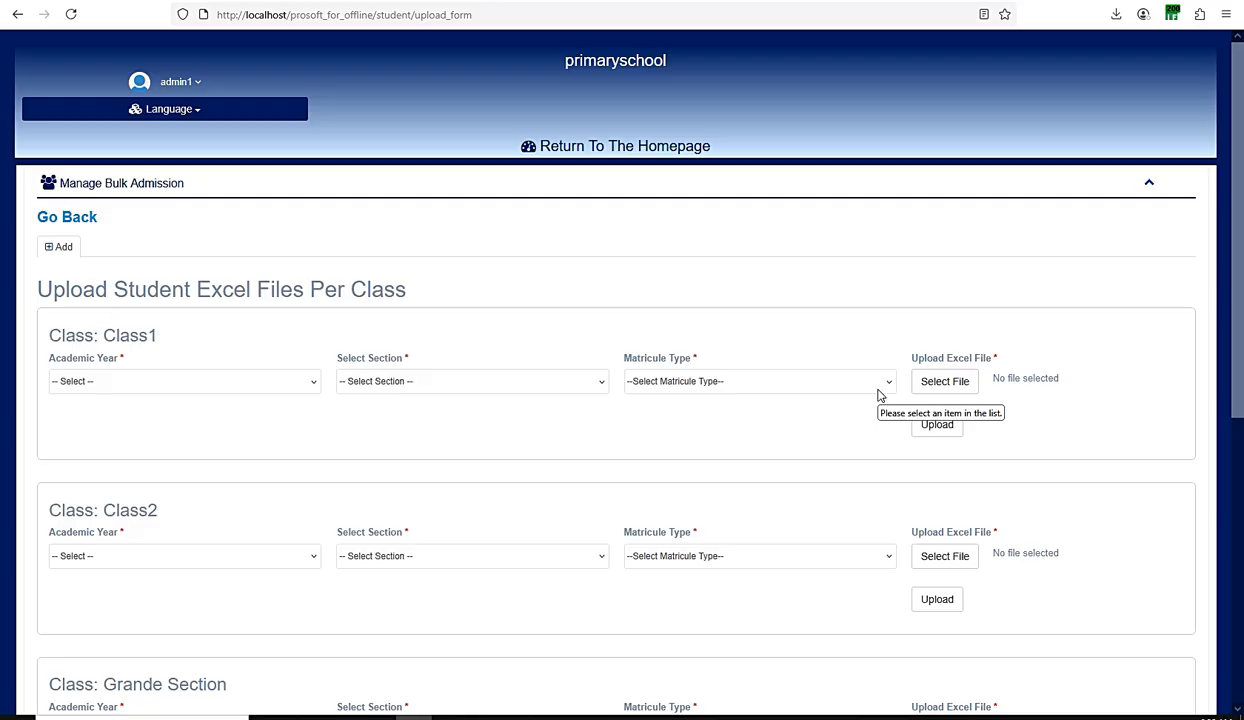
Step: Examine the separate upload forms for Class1, Class2, Grande Section and Petite Section, down to the sample CSV download
scroll(881, 398, "down", 3)
scroll(881, 400, "up", 2)
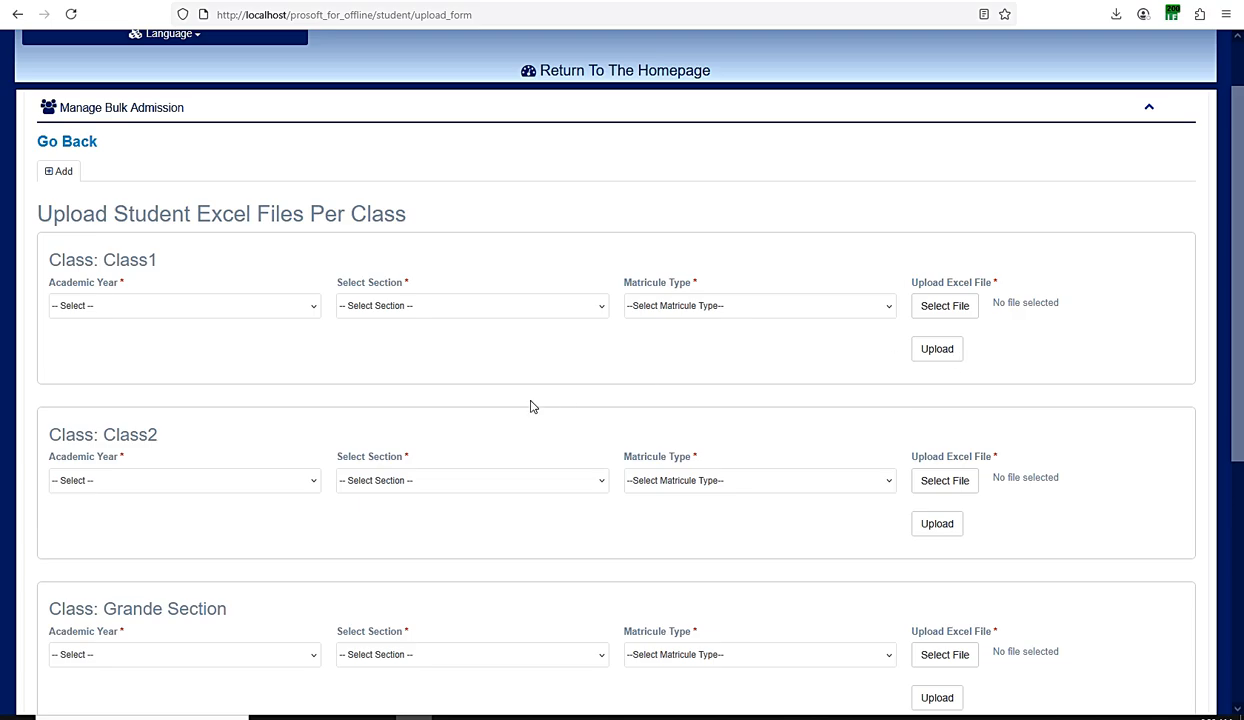
scroll(495, 397, "down", 3)
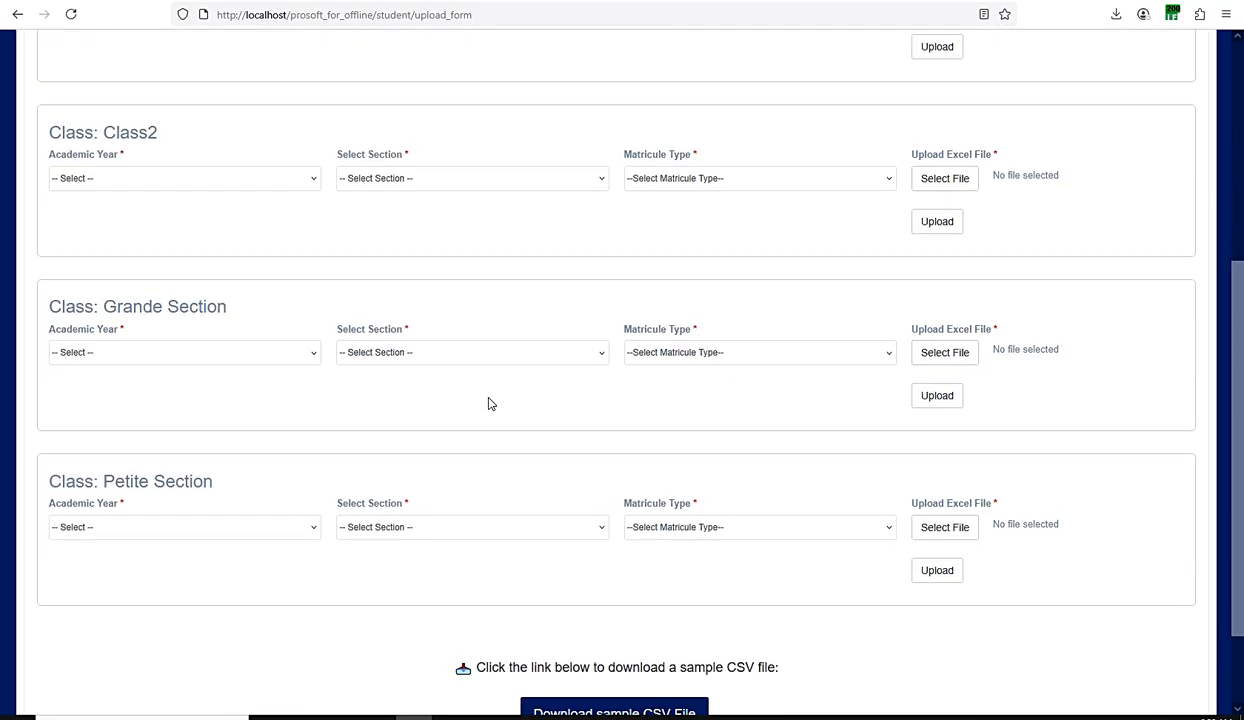
scroll(489, 403, "up", 2)
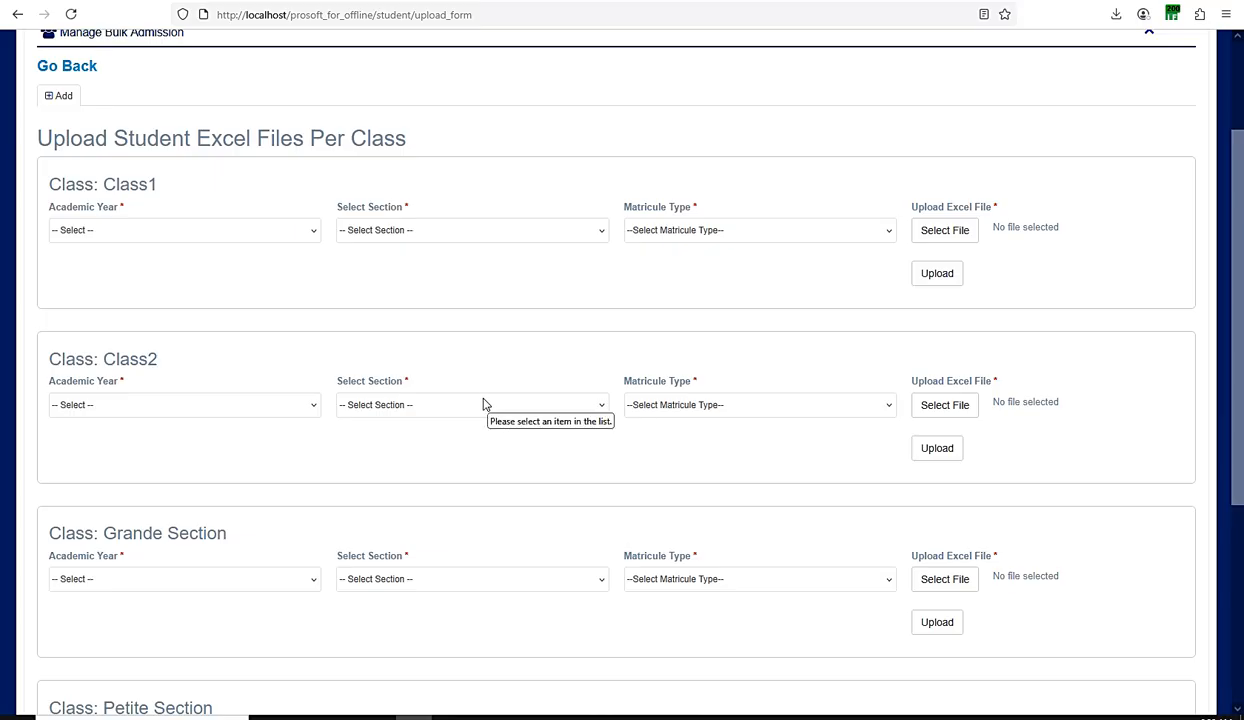
scroll(172, 317, "down", 1)
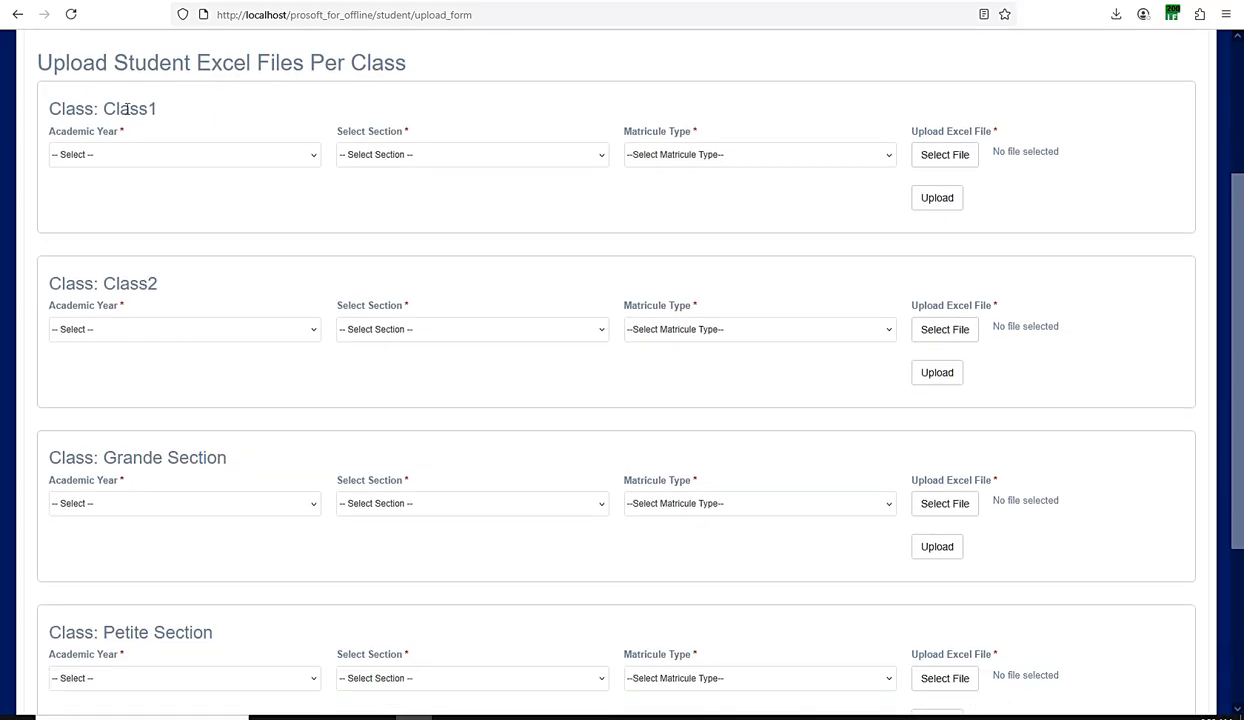
left_click_drag(180, 110, 100, 110)
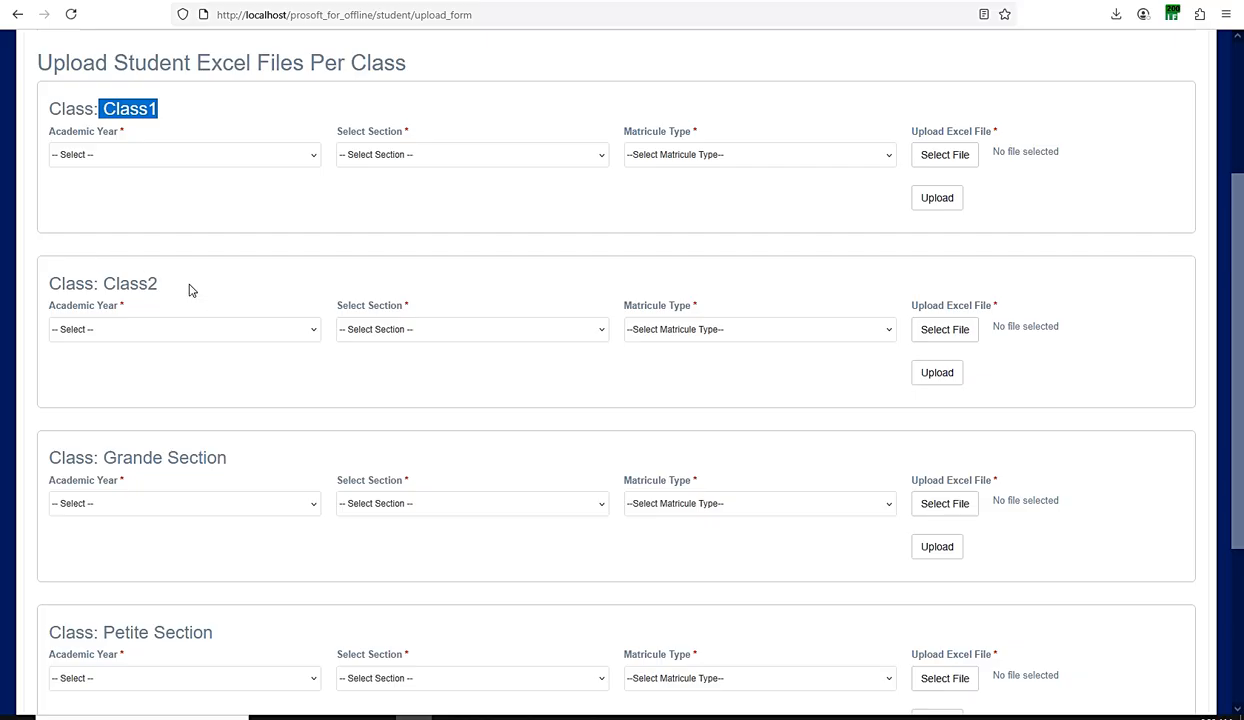
left_click_drag(187, 283, 110, 283)
left_click_drag(228, 457, 52, 457)
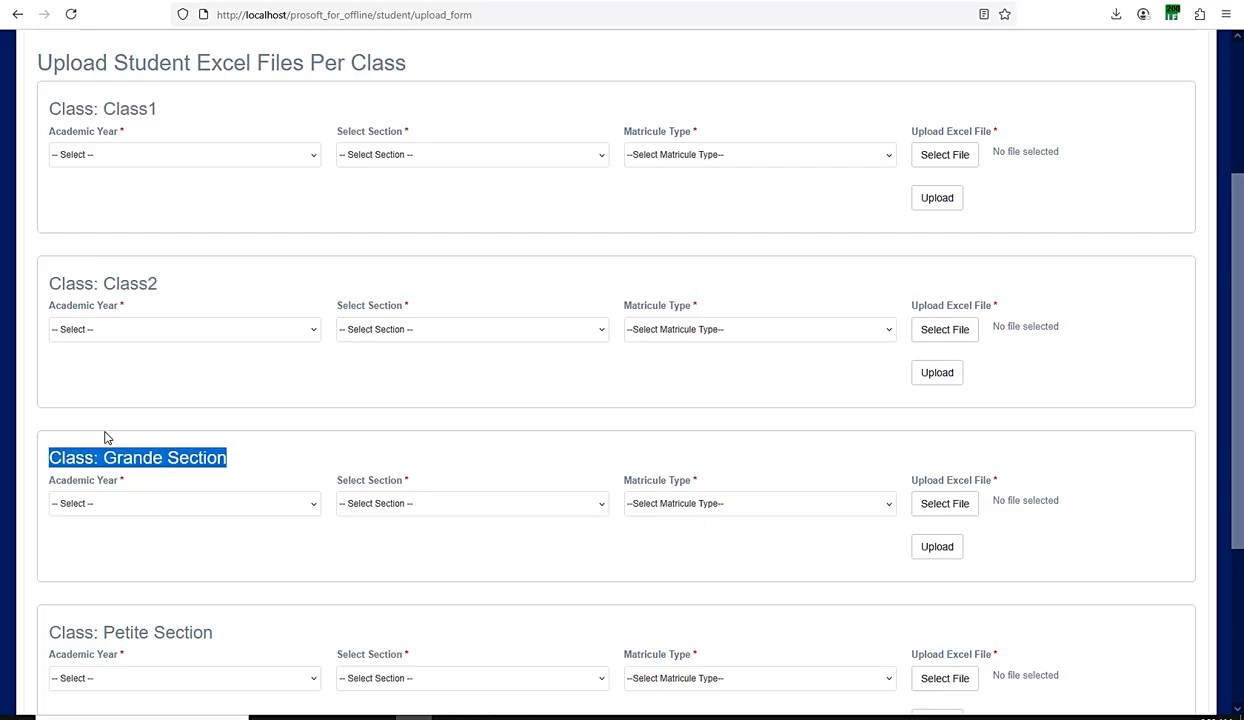
scroll(128, 430, "down", 2)
left_click_drag(203, 481, 105, 478)
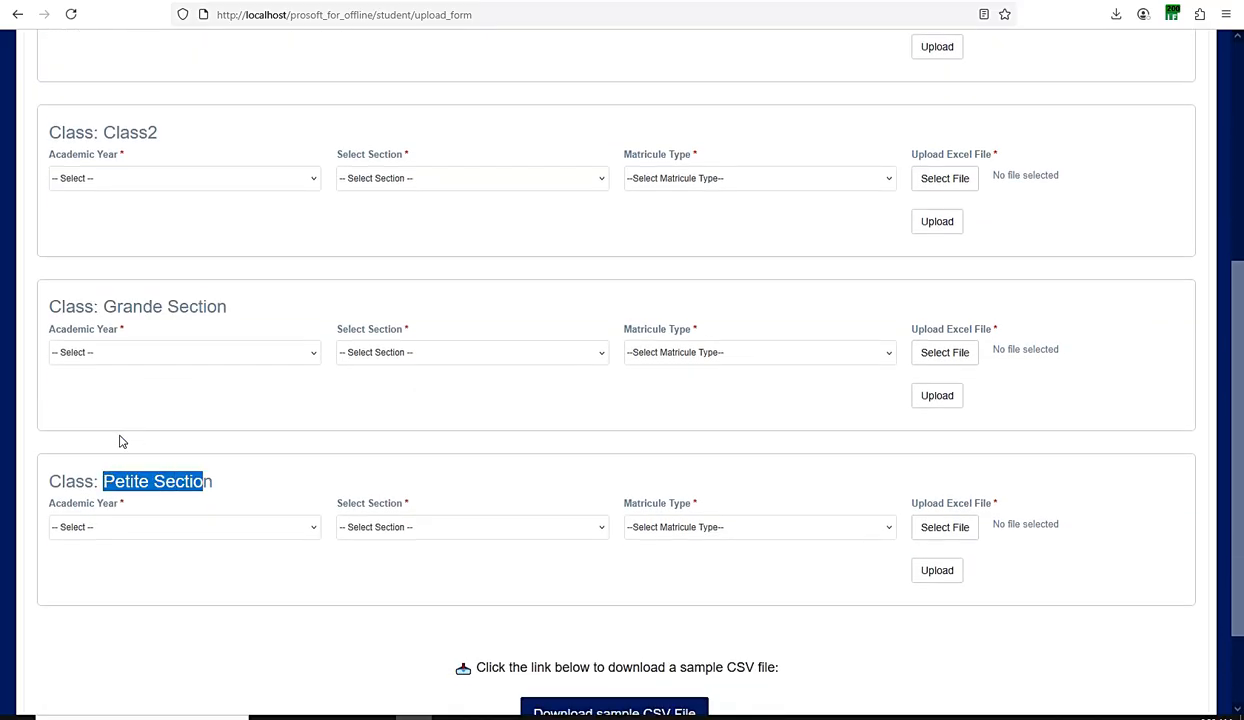
scroll(120, 441, "down", 2)
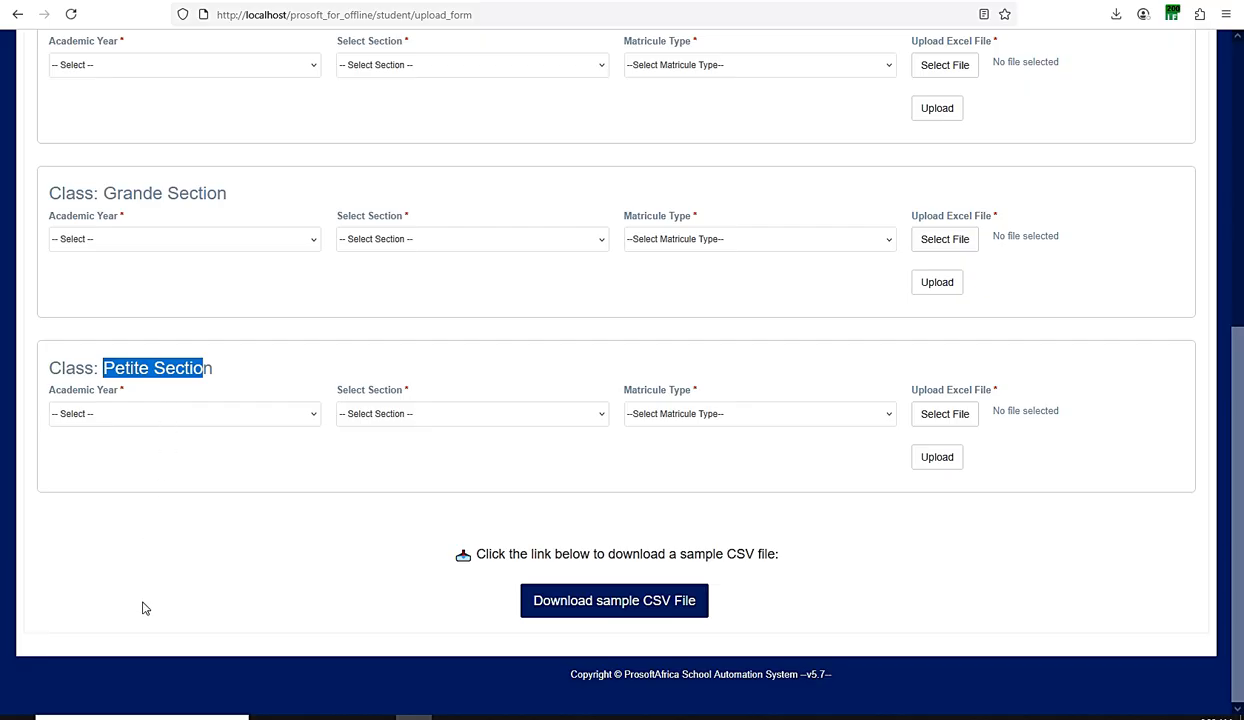
Step: Examine the Class1 upload form's academic year, section, matricule type and Excel file fields alongside the other class forms
scroll(164, 244, "up", 7)
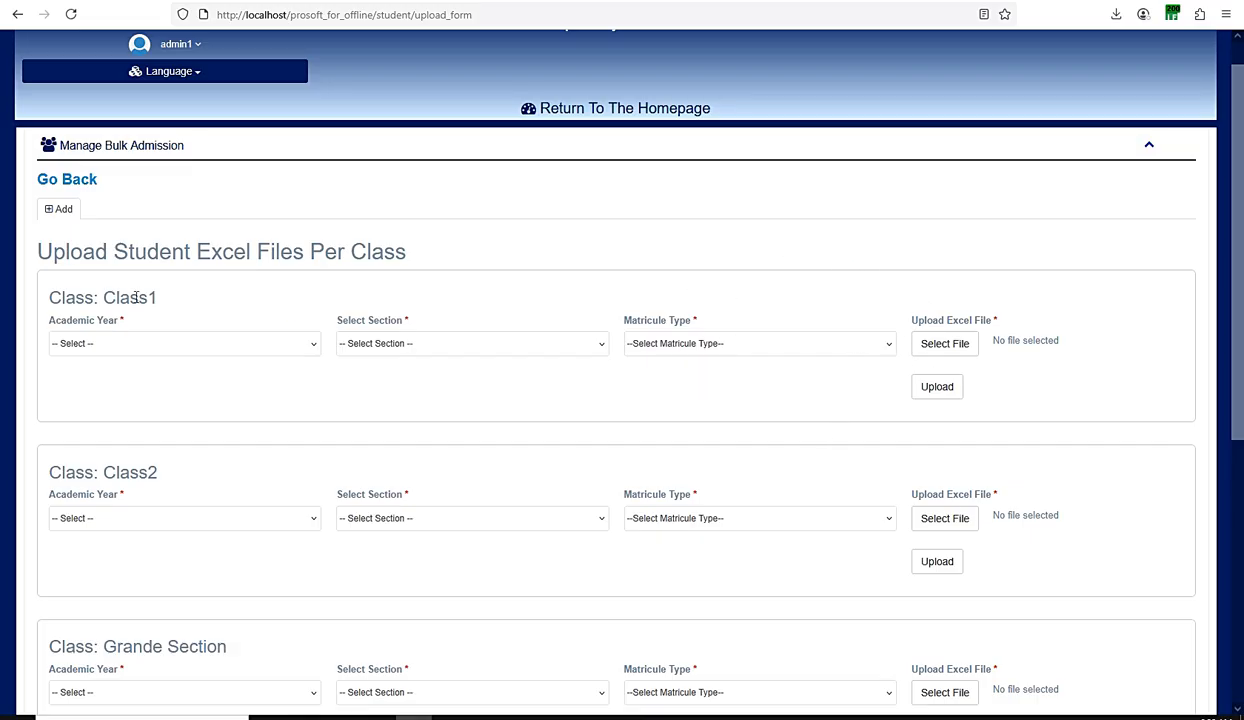
left_click_drag(158, 297, 117, 297)
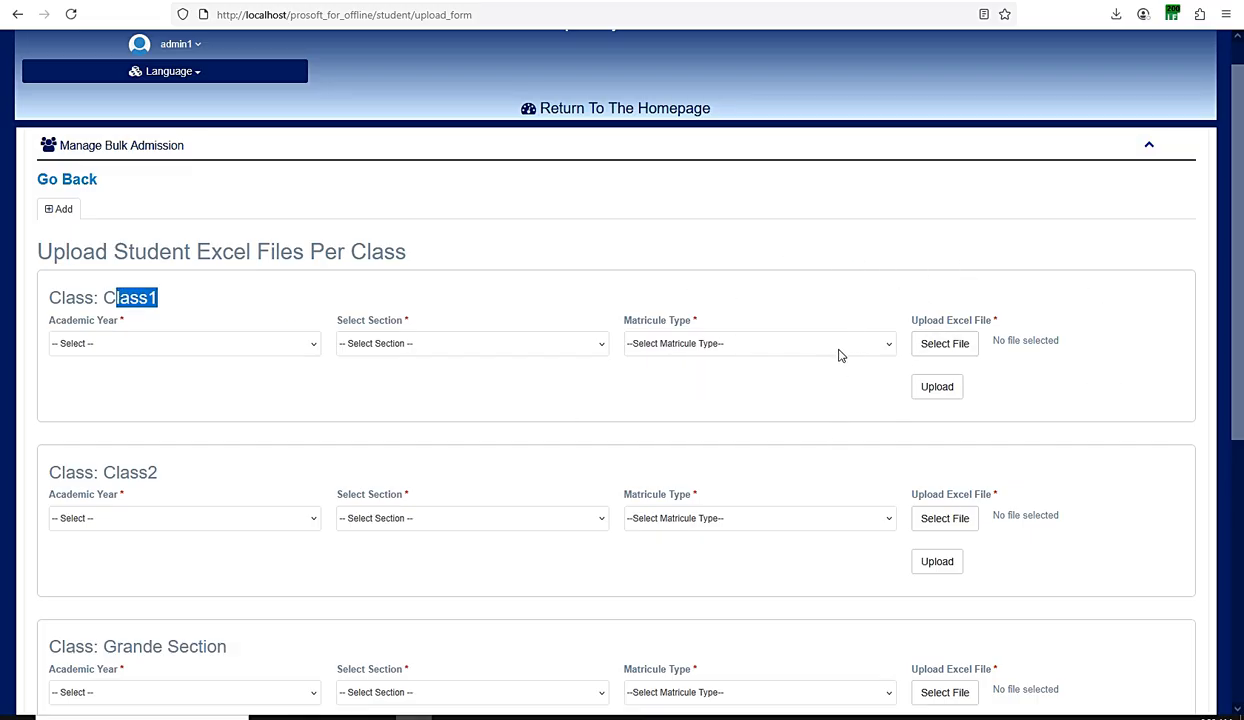
left_click(160, 305)
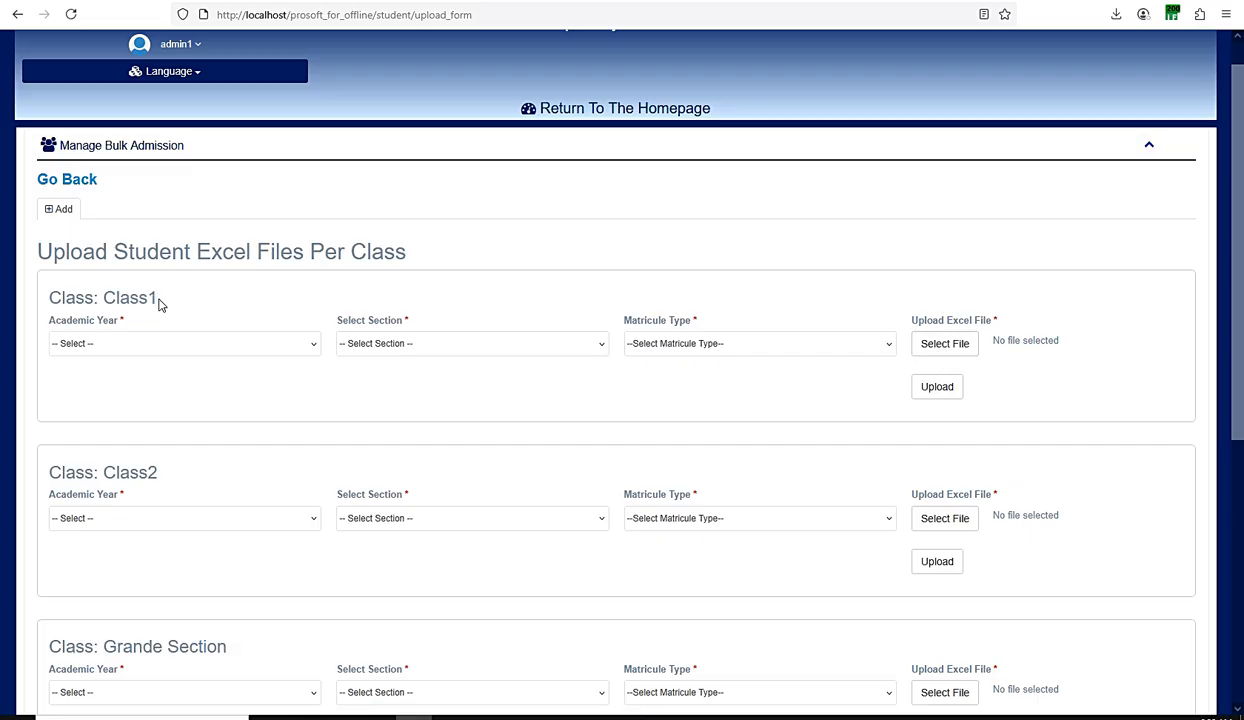
left_click_drag(158, 300, 116, 296)
scroll(330, 345, "down", 3)
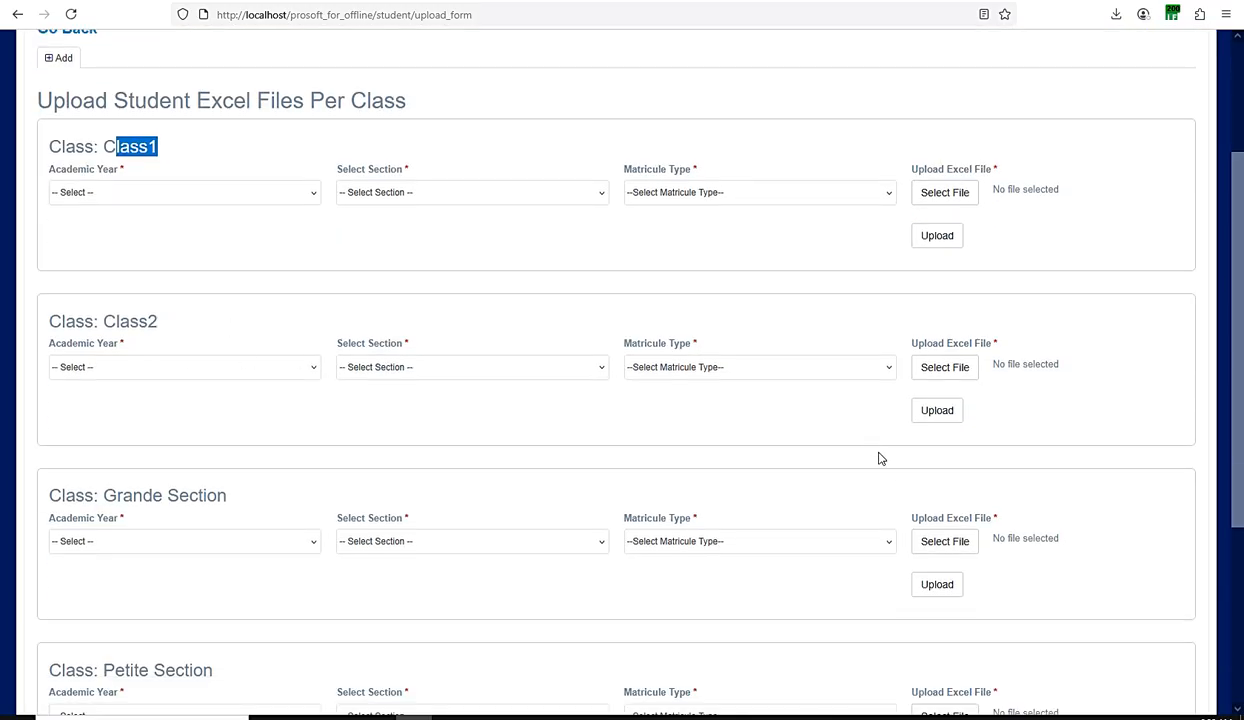
scroll(480, 330, "down", 3)
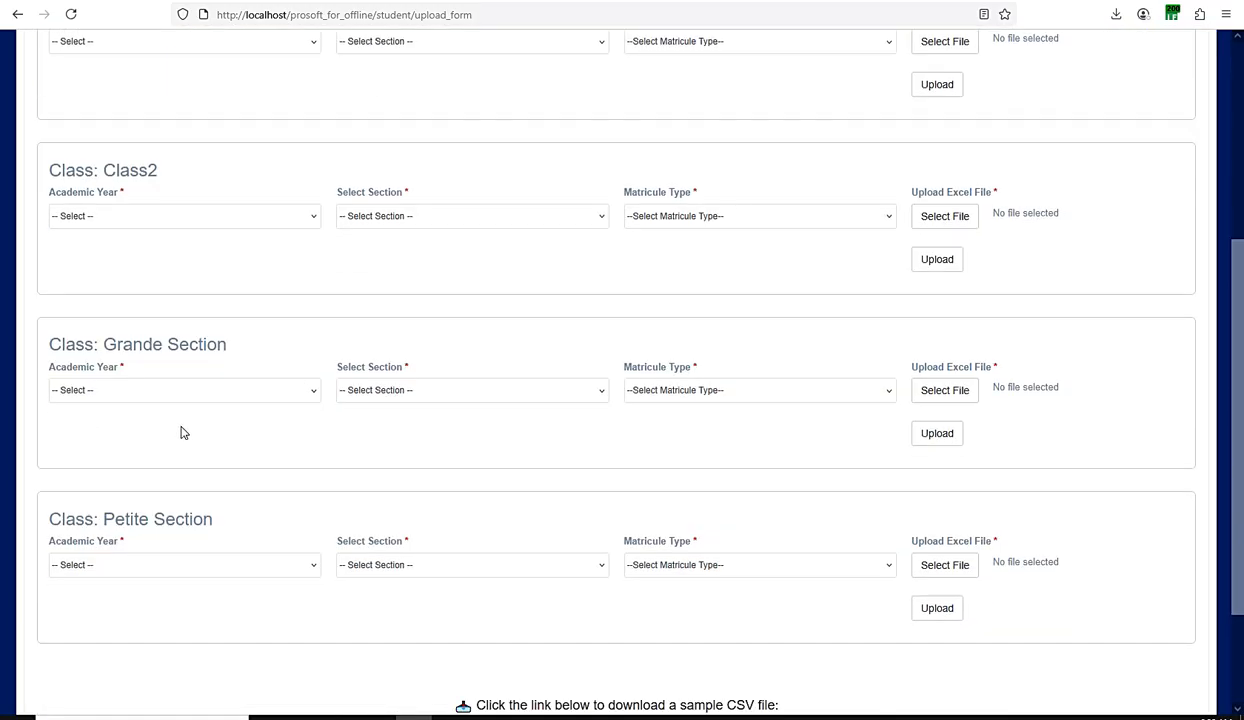
scroll(855, 442, "up", 4)
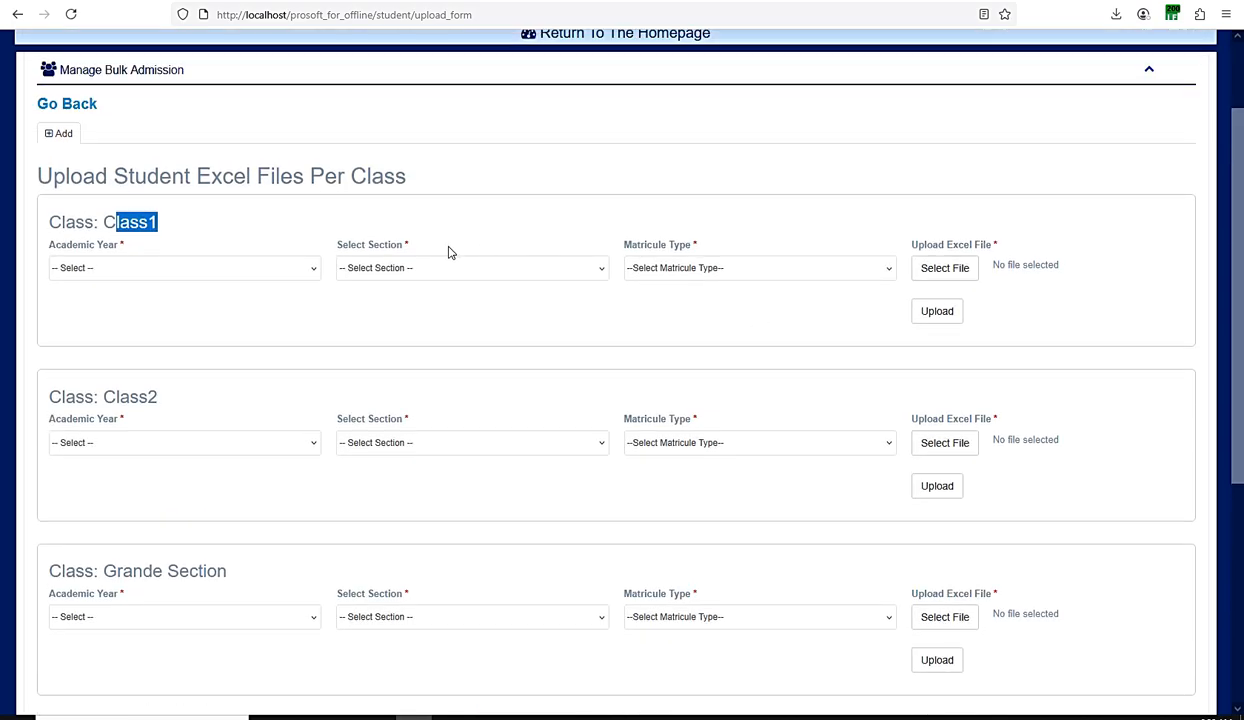
left_click(422, 286)
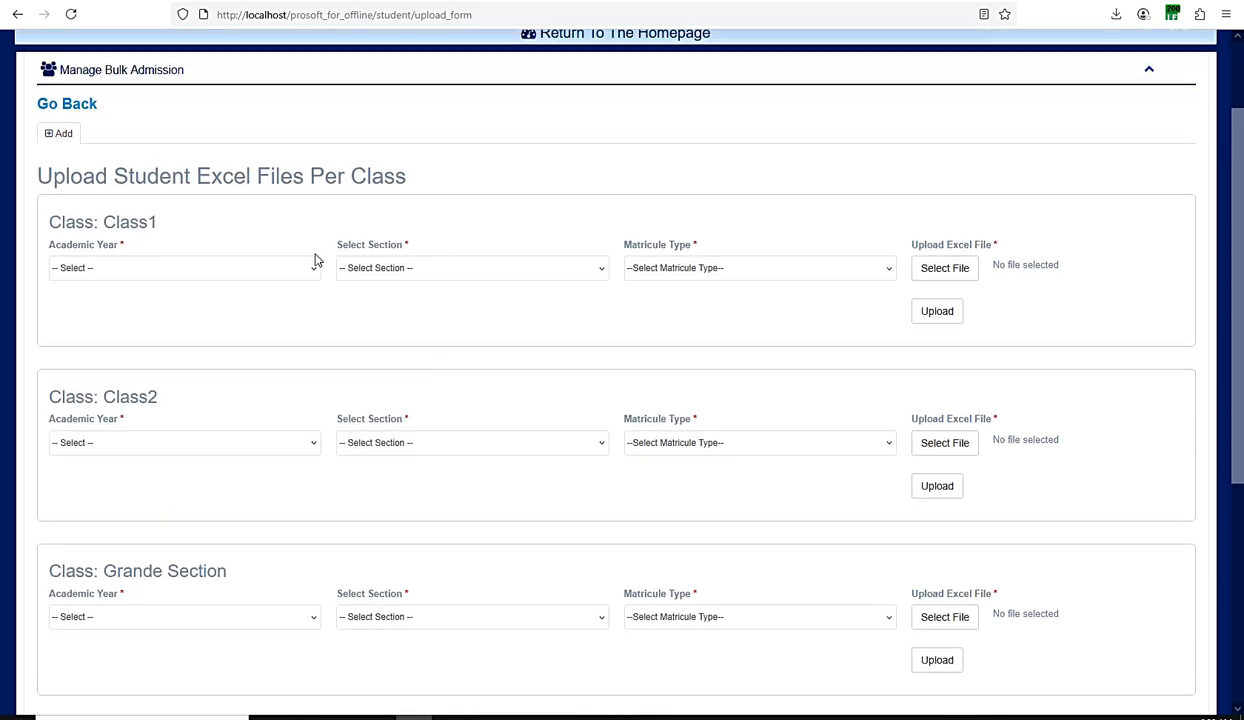
Step: Switch to the sample bulk_student file in Excel and fit columns A to E to their contents
scroll(600, 285, "down", 5)
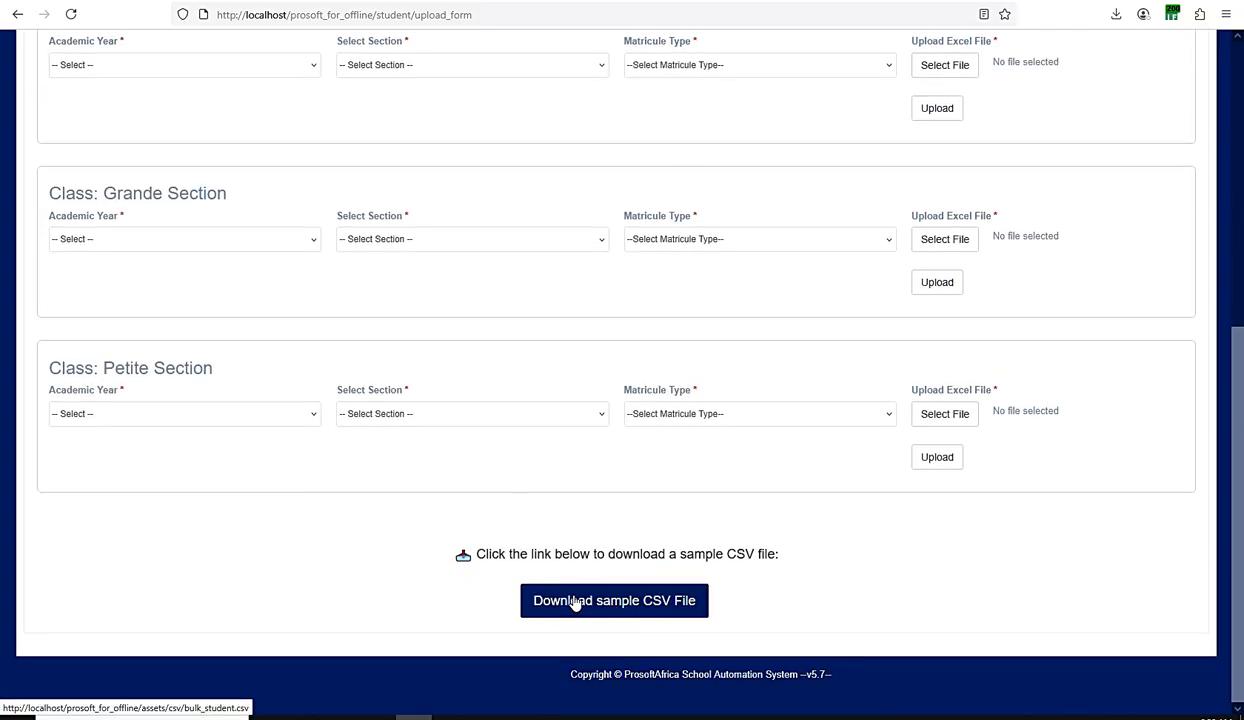
left_click(632, 717)
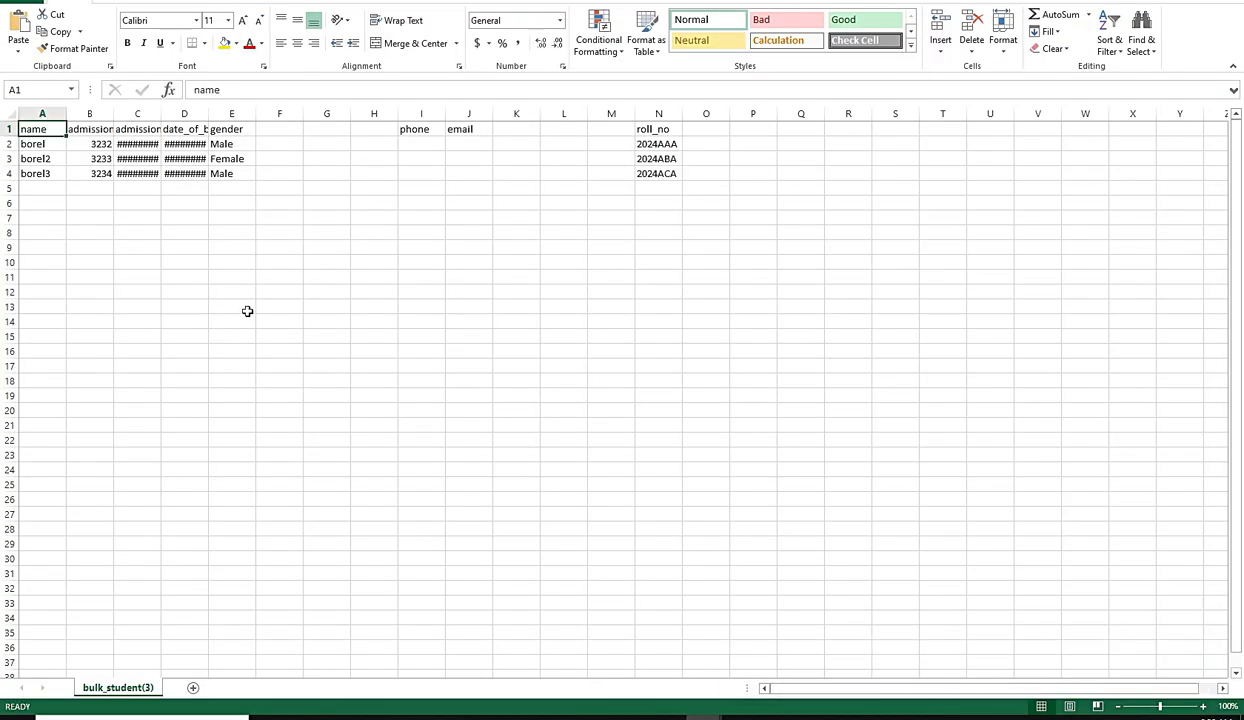
double_click(66, 113)
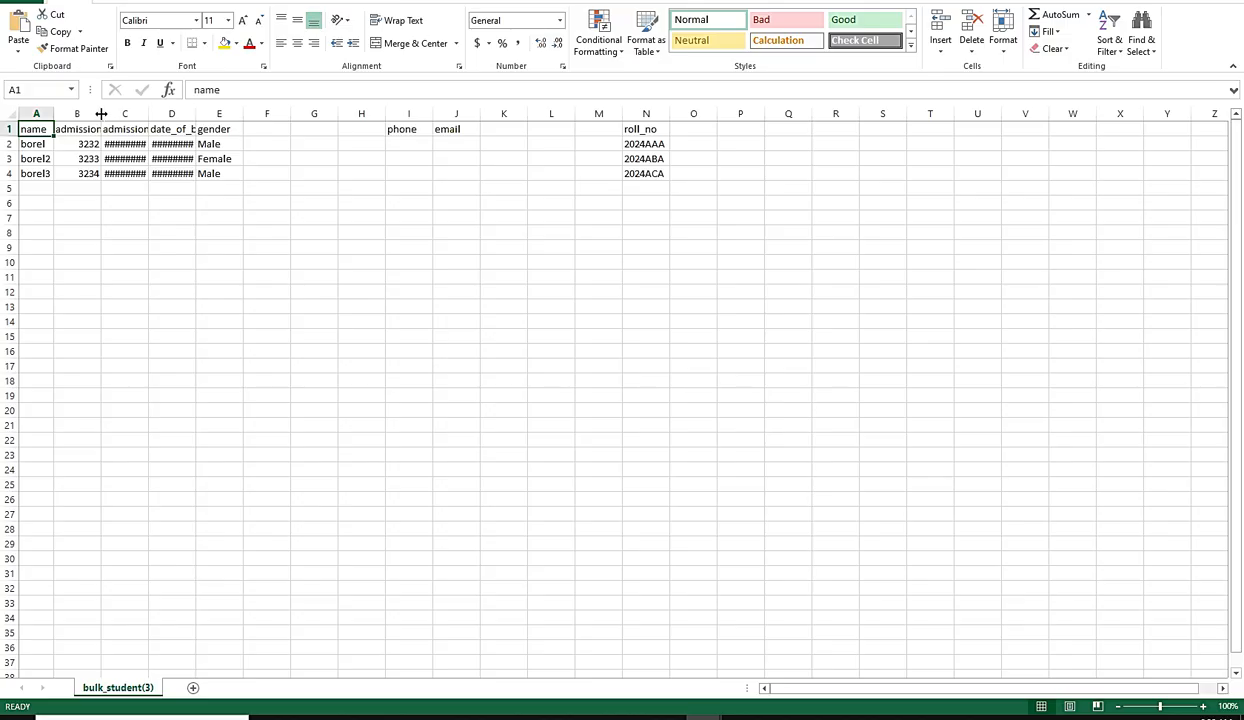
double_click(101, 114)
double_click(169, 114)
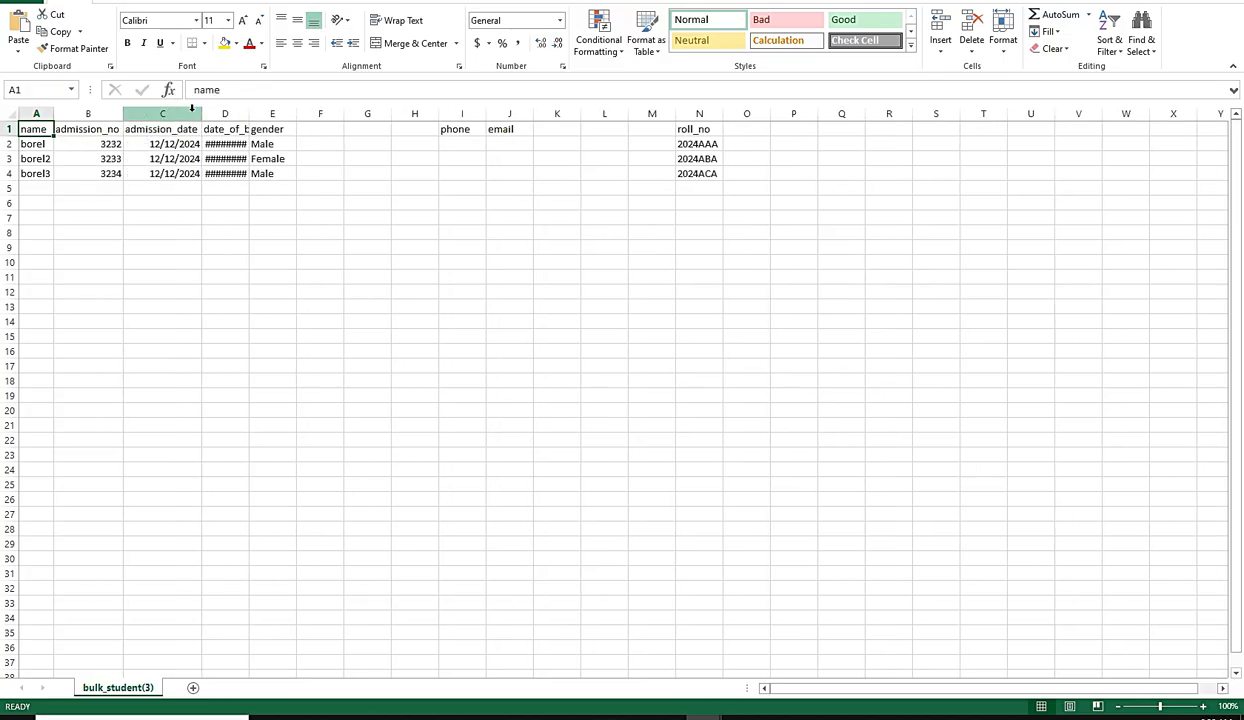
double_click(250, 114)
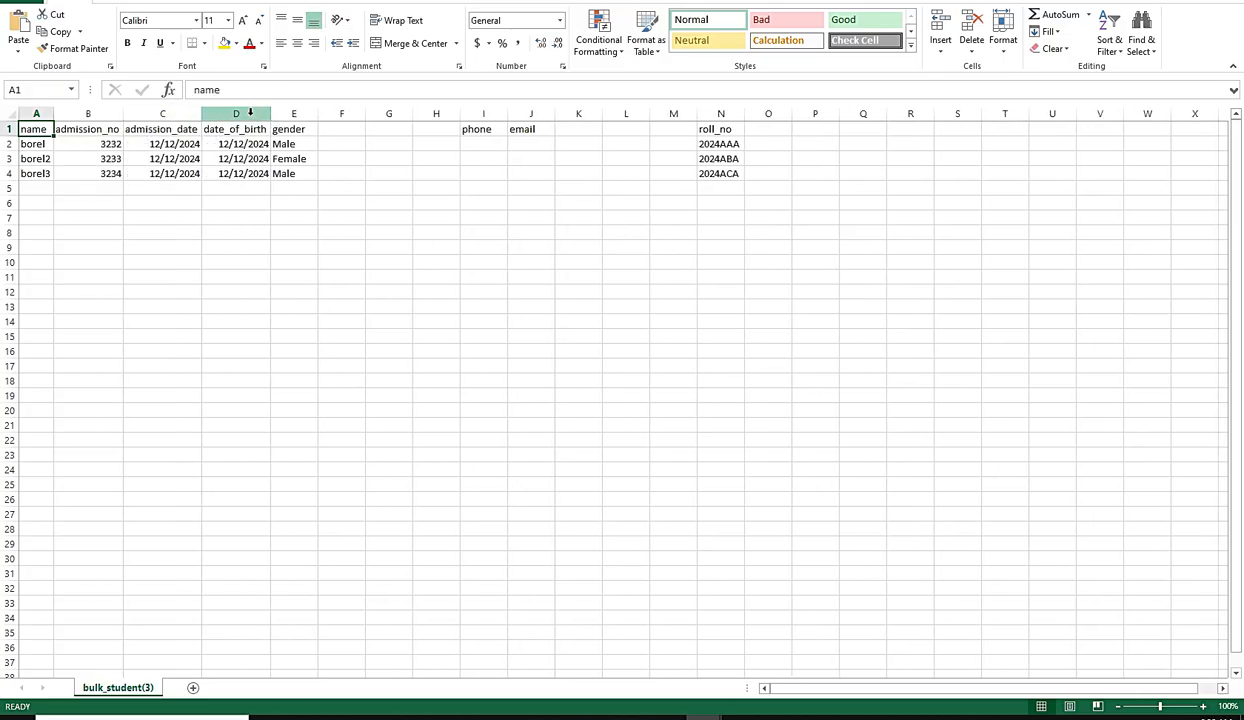
double_click(317, 114)
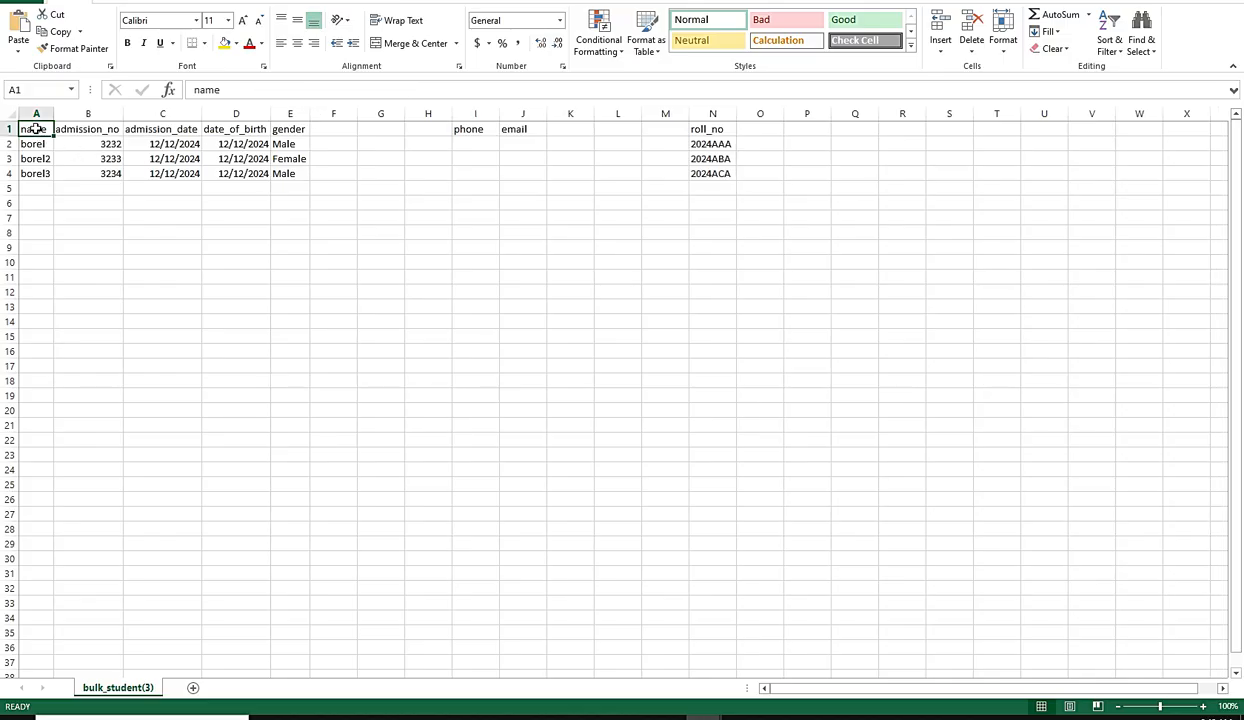
Step: Examine the sample file's admission date and email headers and the blank columns F to H and K to M
left_click(151, 128)
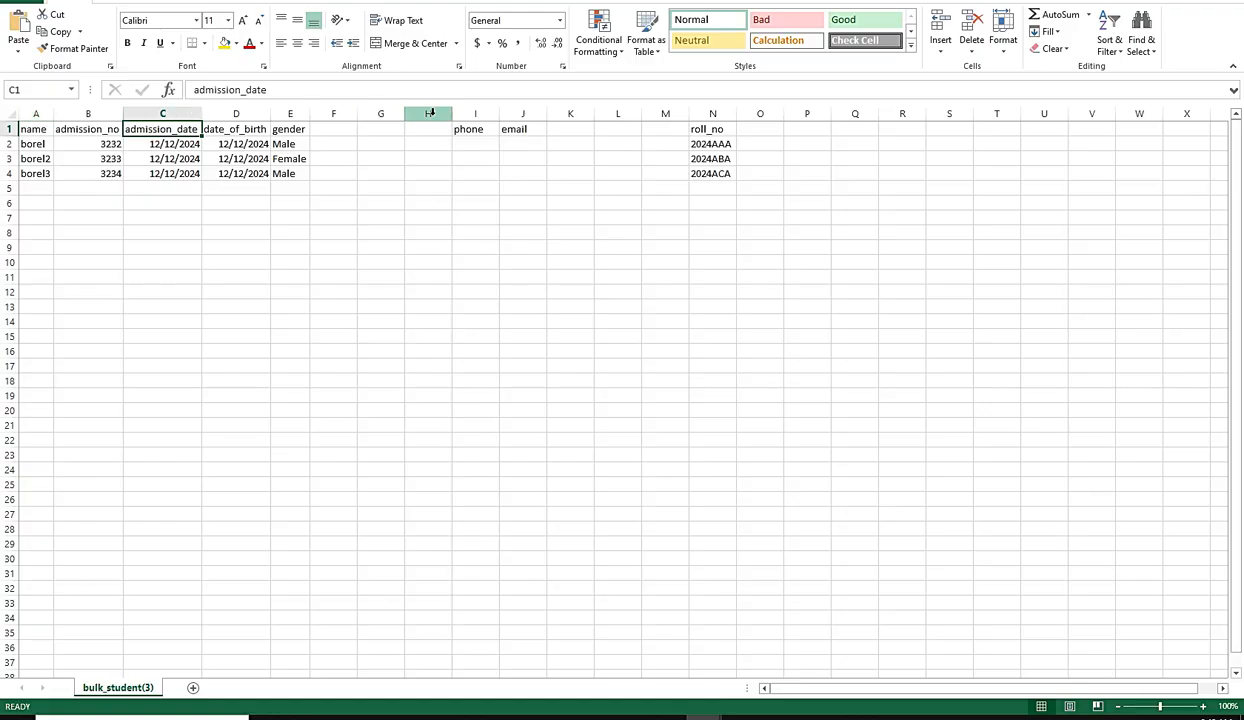
left_click_drag(328, 132, 439, 179)
left_click(524, 129)
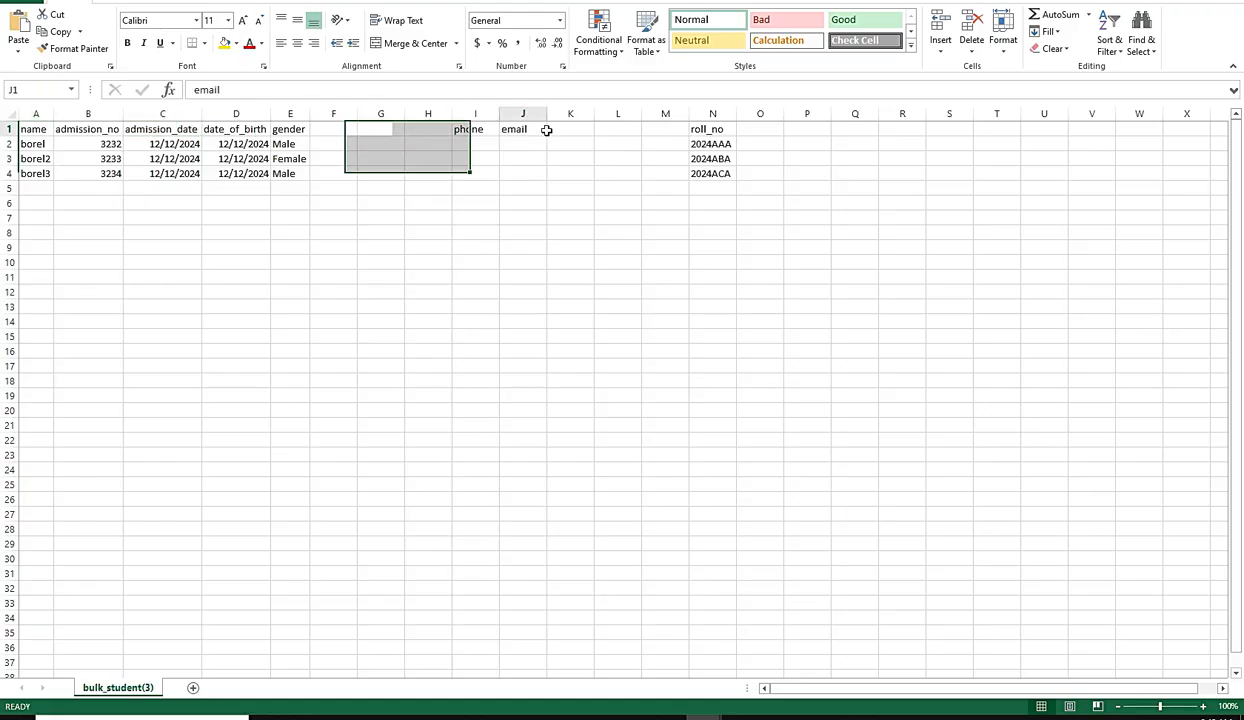
left_click(608, 128)
left_click_drag(662, 127, 569, 169)
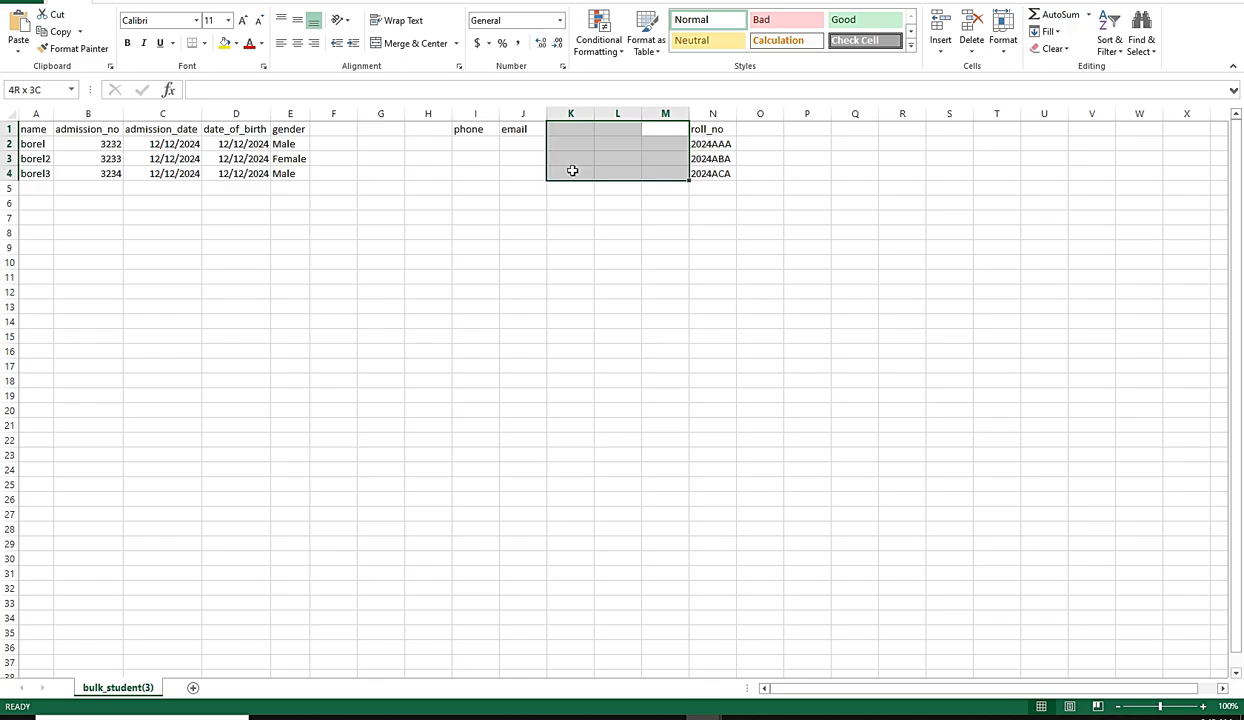
Step: Replace the three sample student names in A2:A4 with new first names
left_click(41, 186)
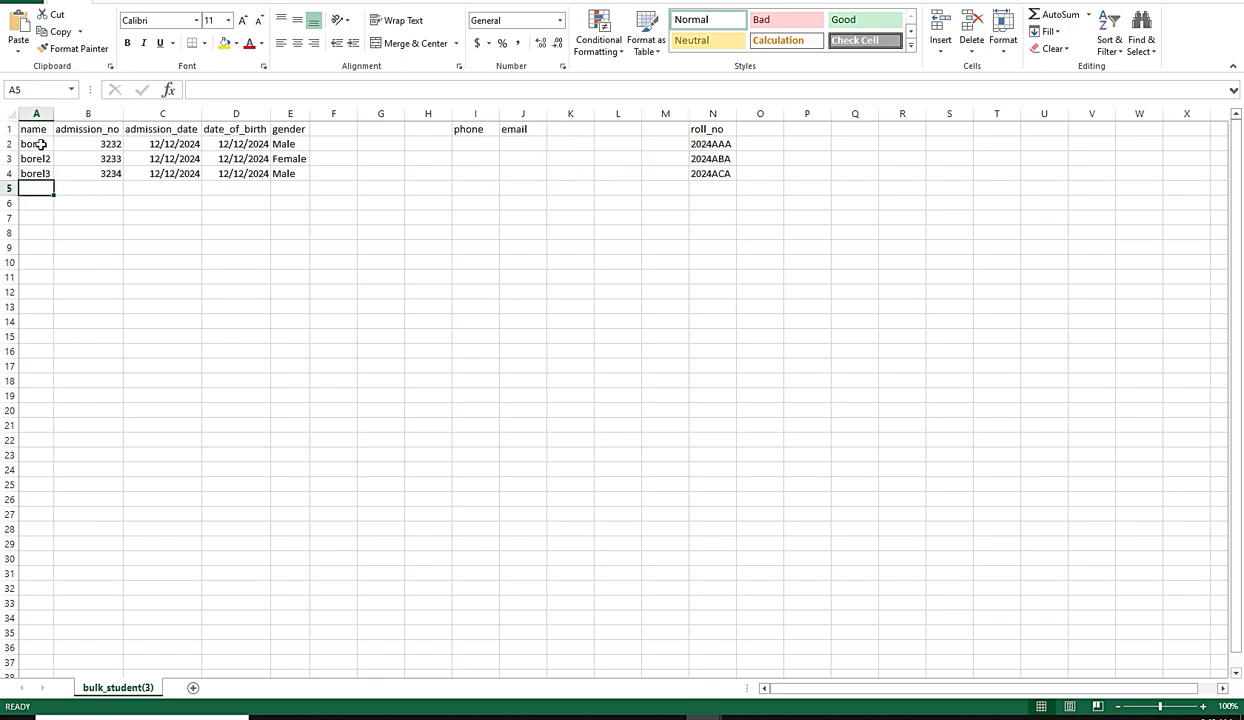
left_click(36, 144)
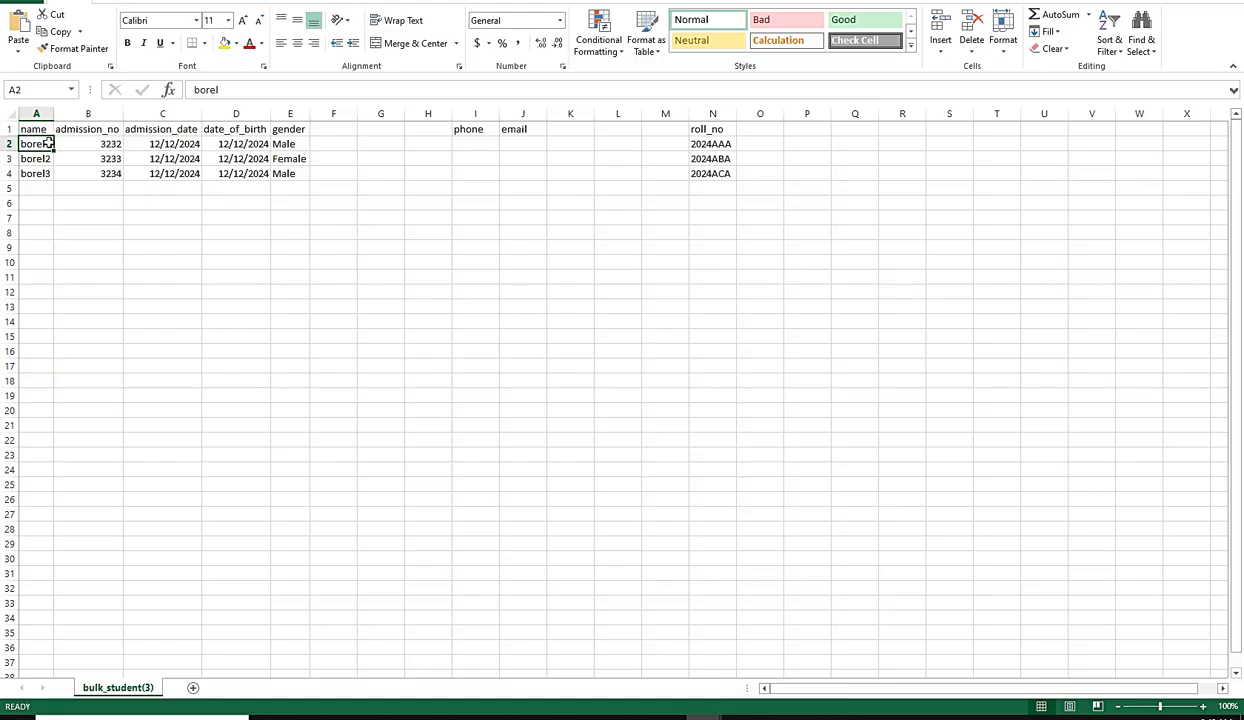
left_click_drag(48, 141, 726, 172)
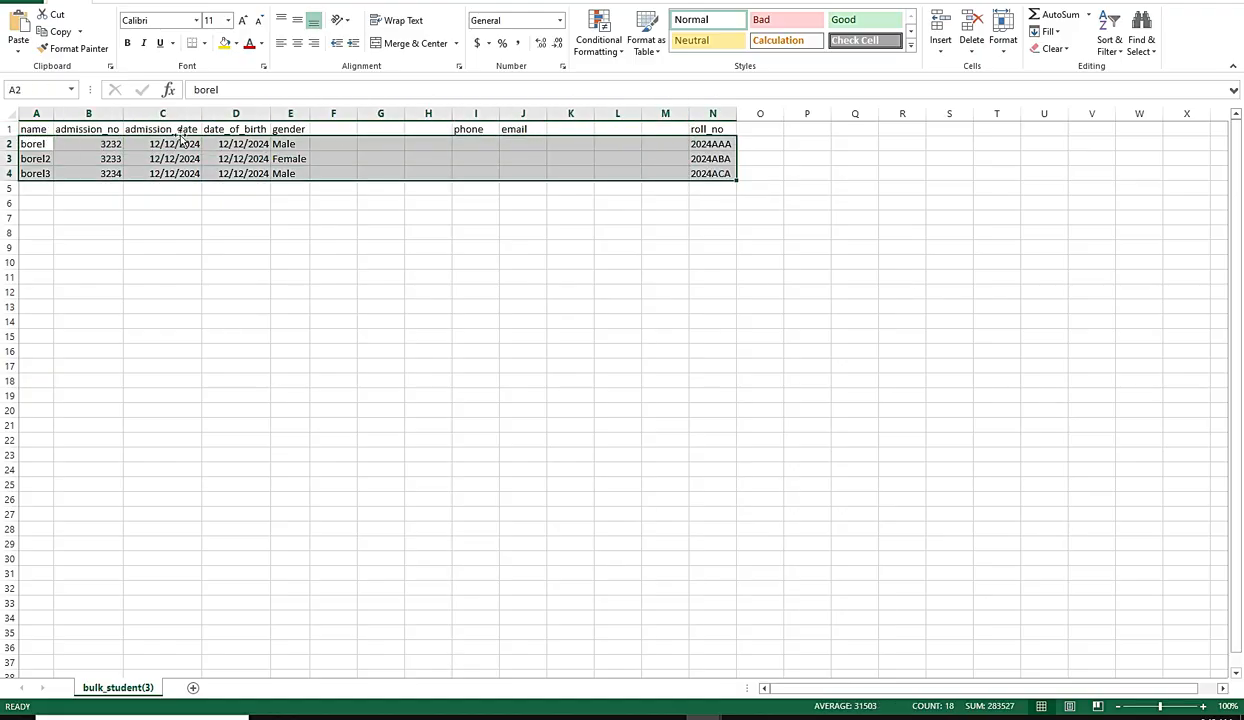
left_click(29, 143)
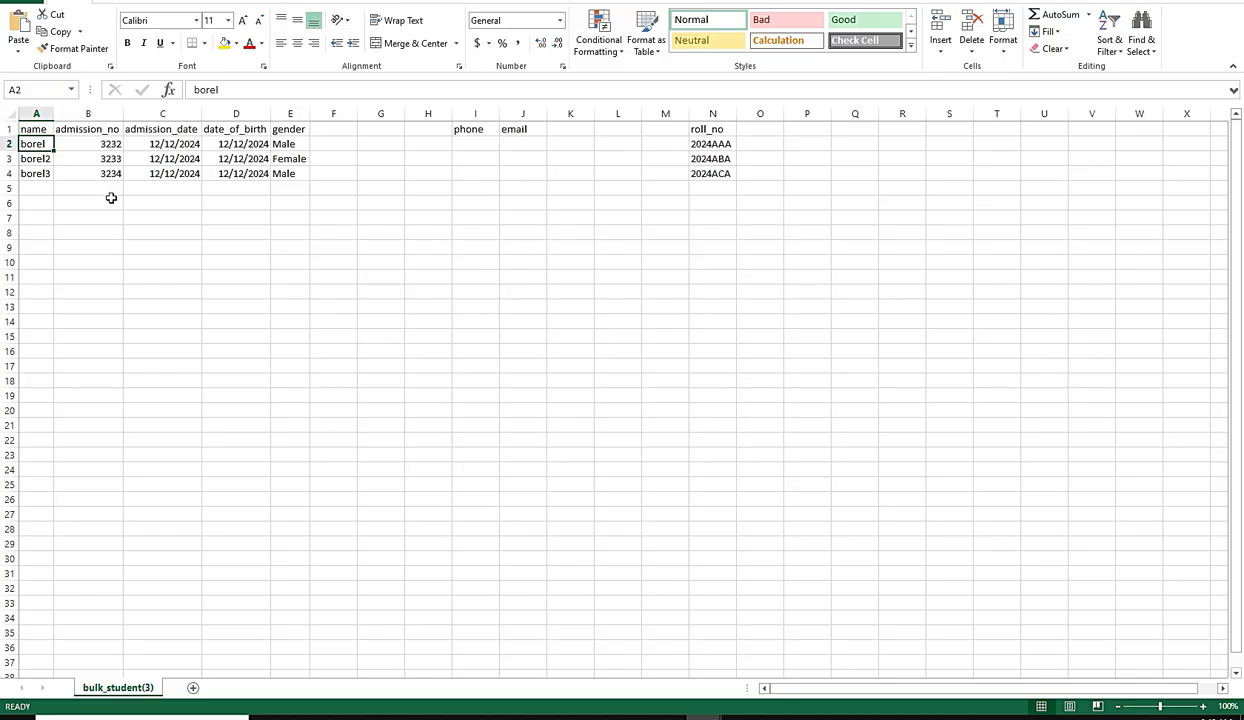
type("christine")
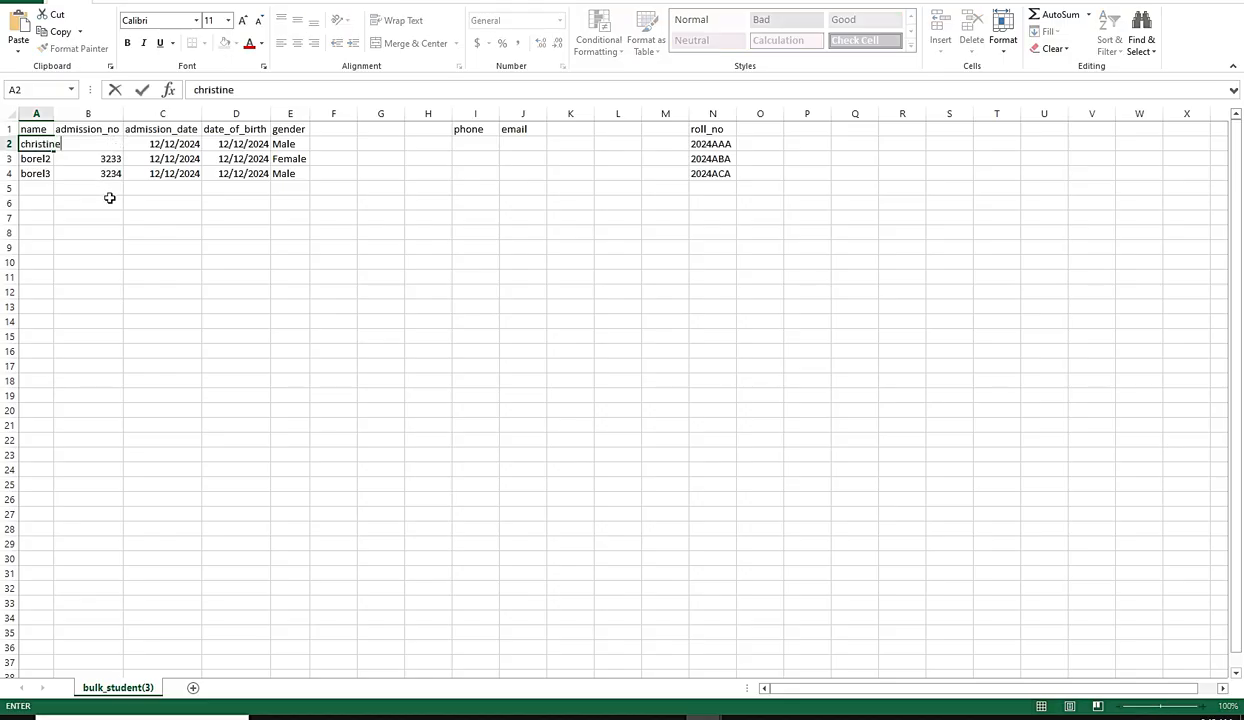
left_click(33, 158)
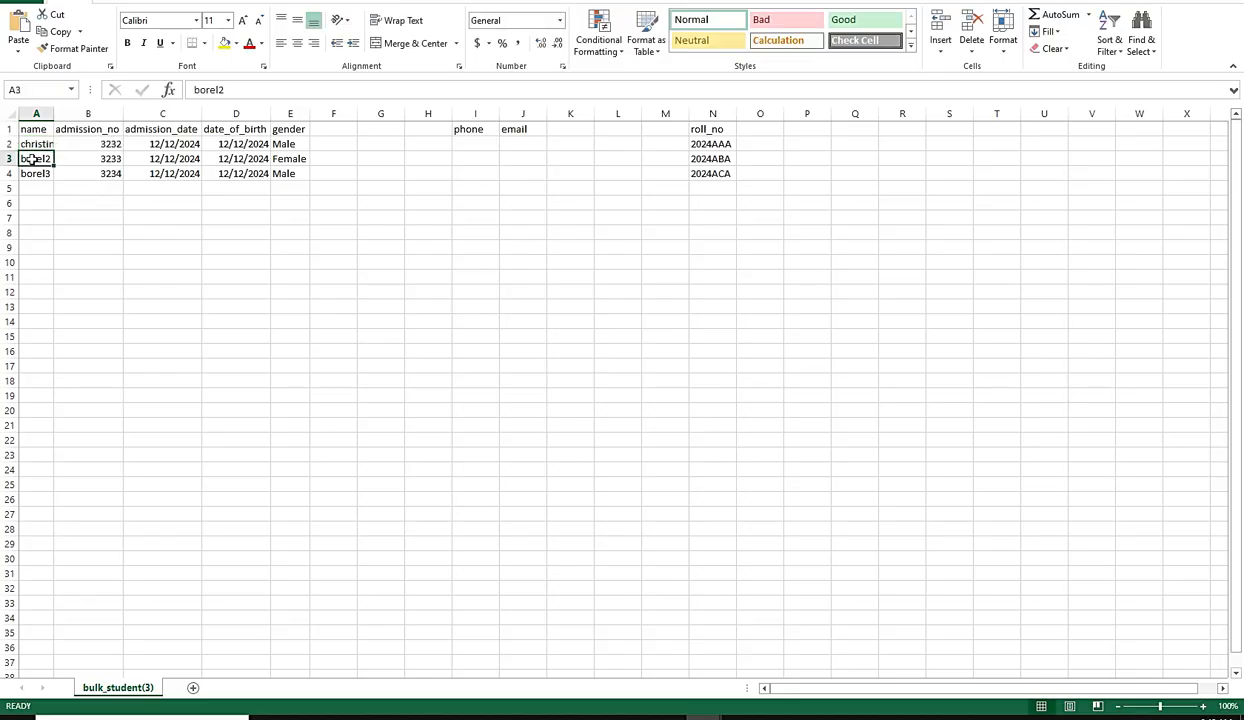
type("mir")
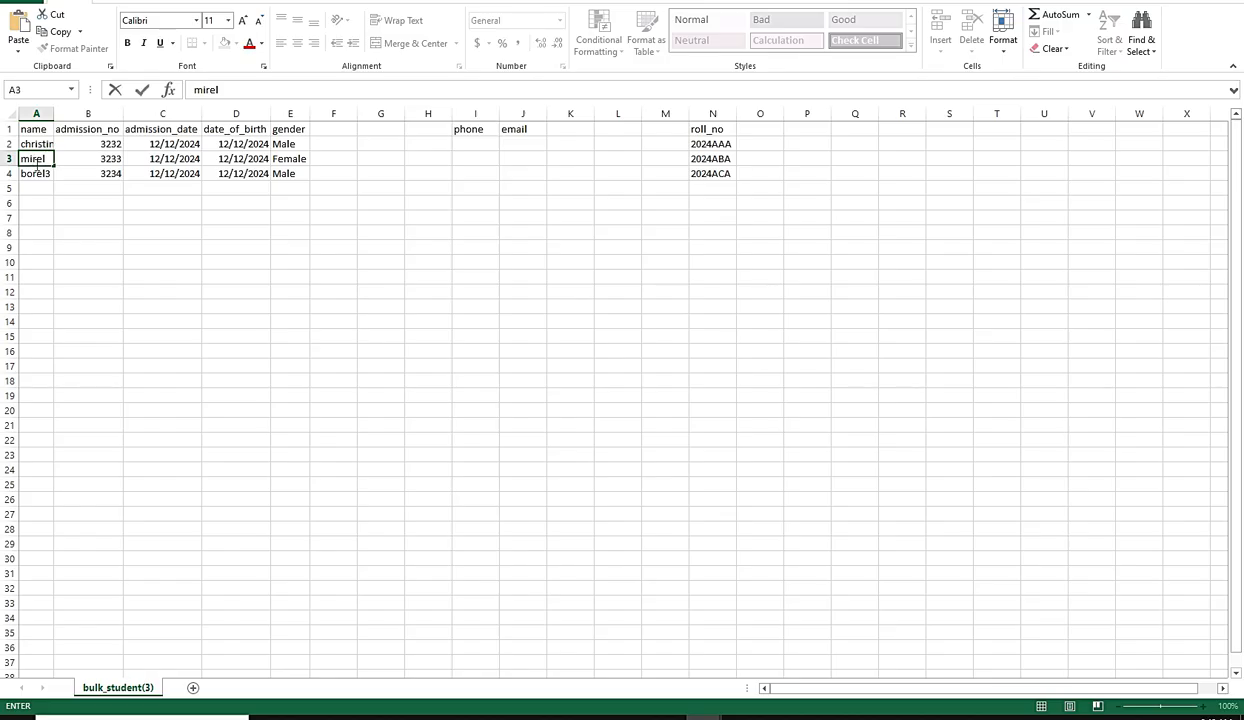
left_click(32, 175)
type("jo")
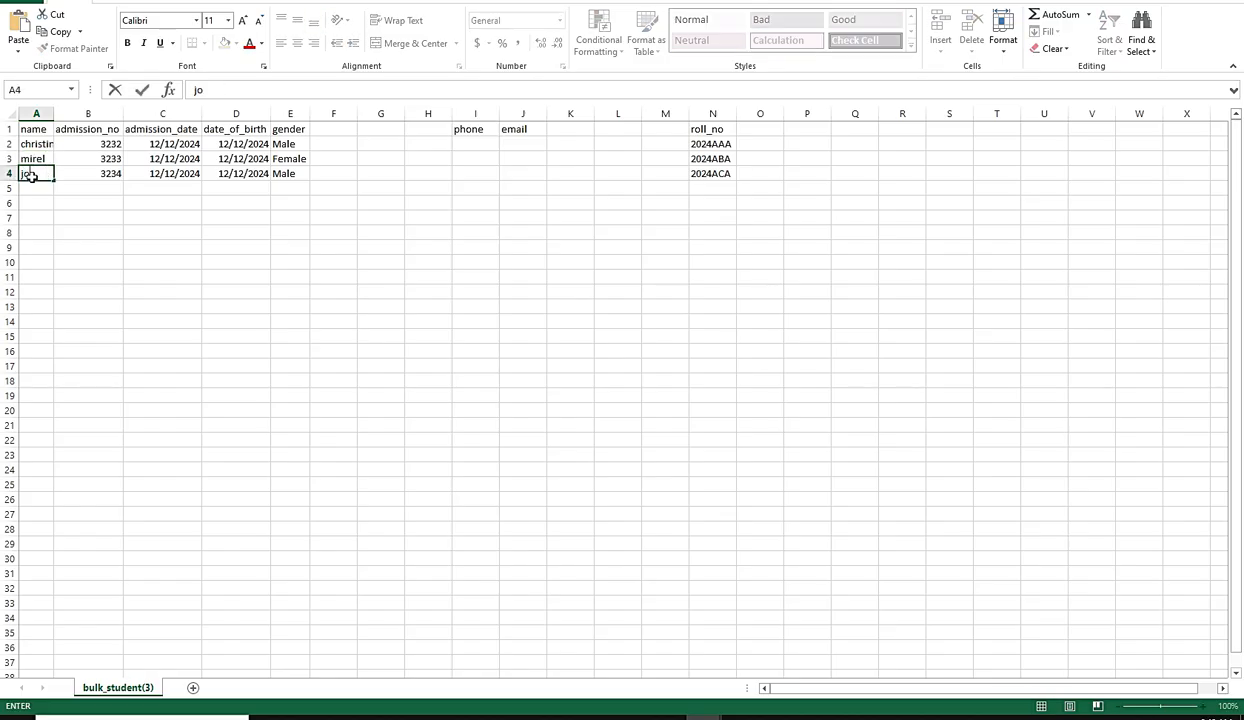
type("hn")
Step: Set the admission numbers in B2:B4 to 1, 2 and 3
left_click(92, 145)
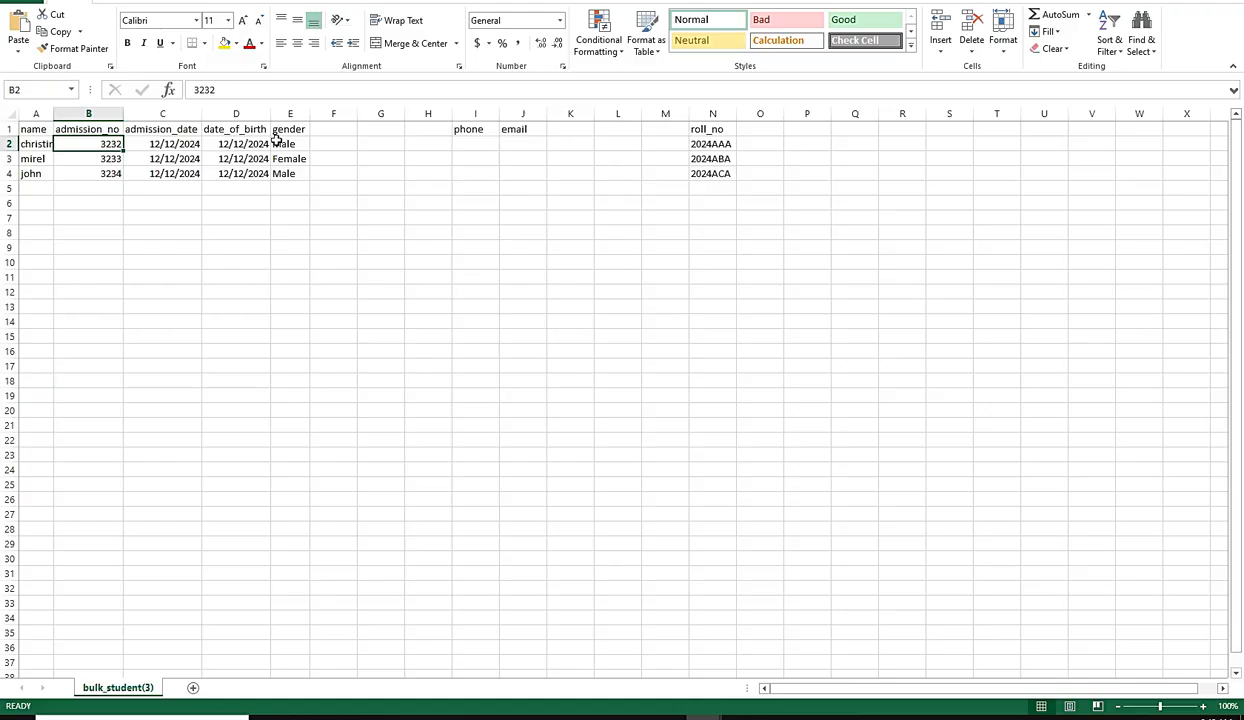
type("1")
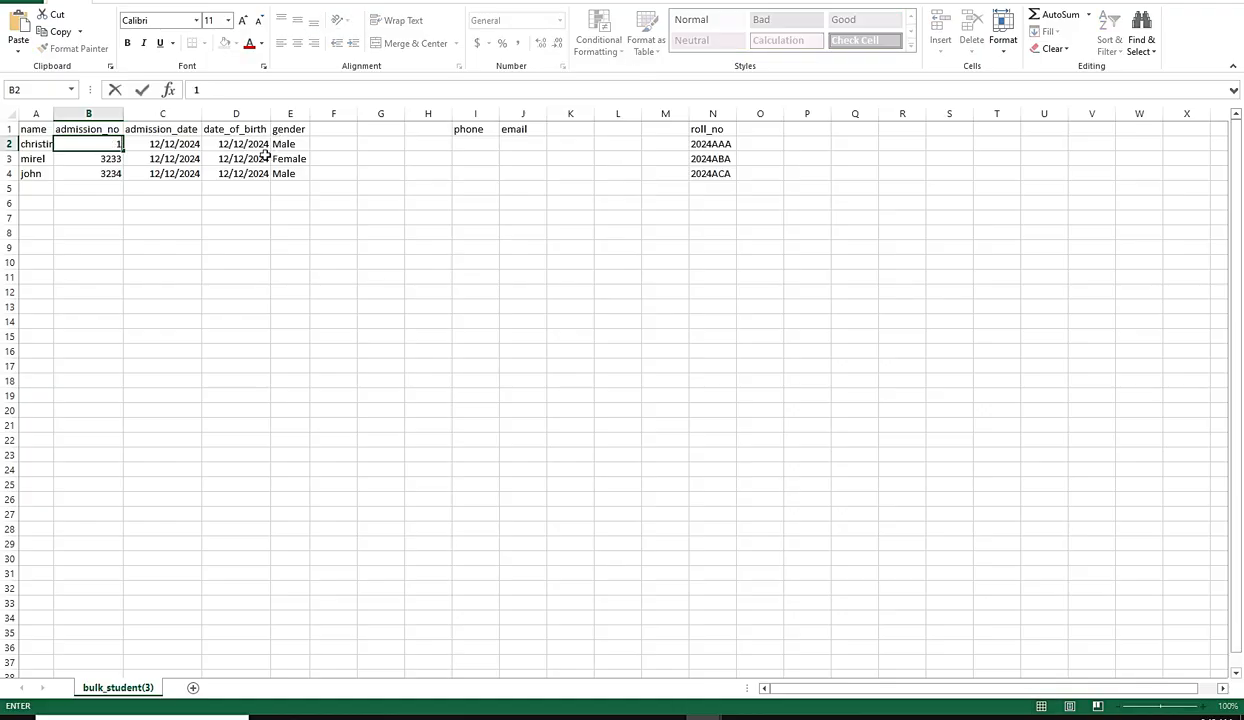
left_click(100, 159)
type("2")
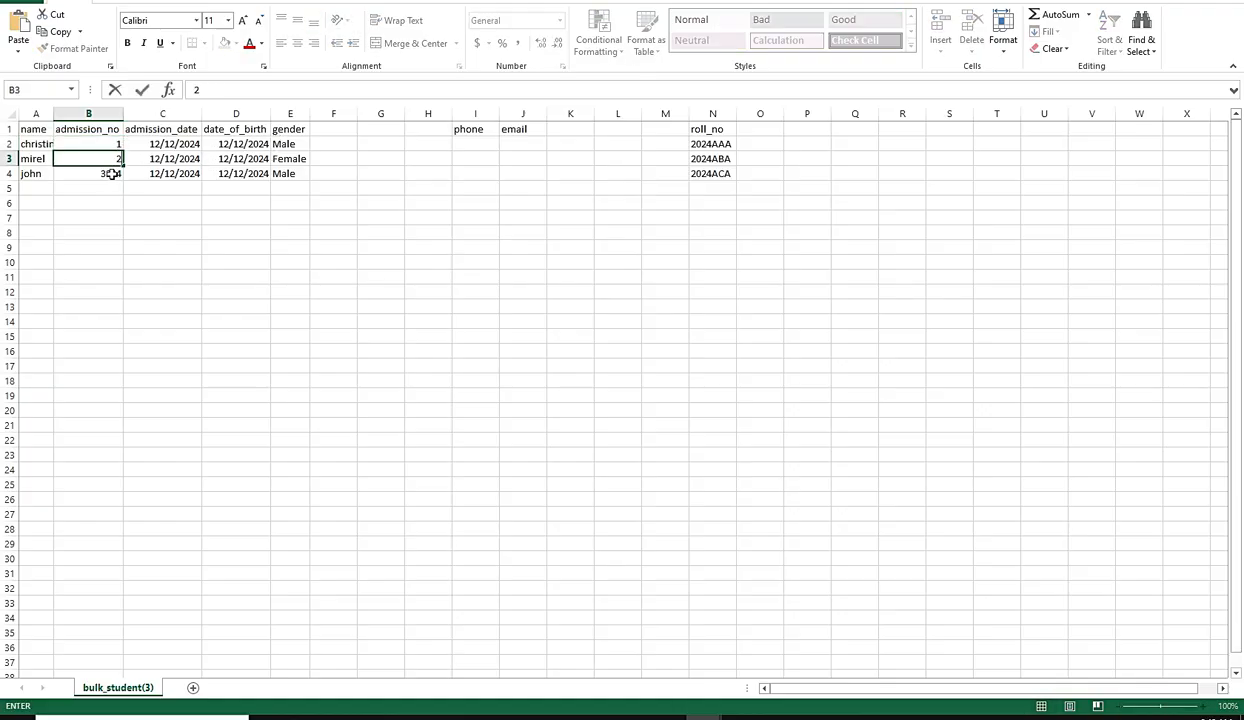
left_click(108, 172)
type("3")
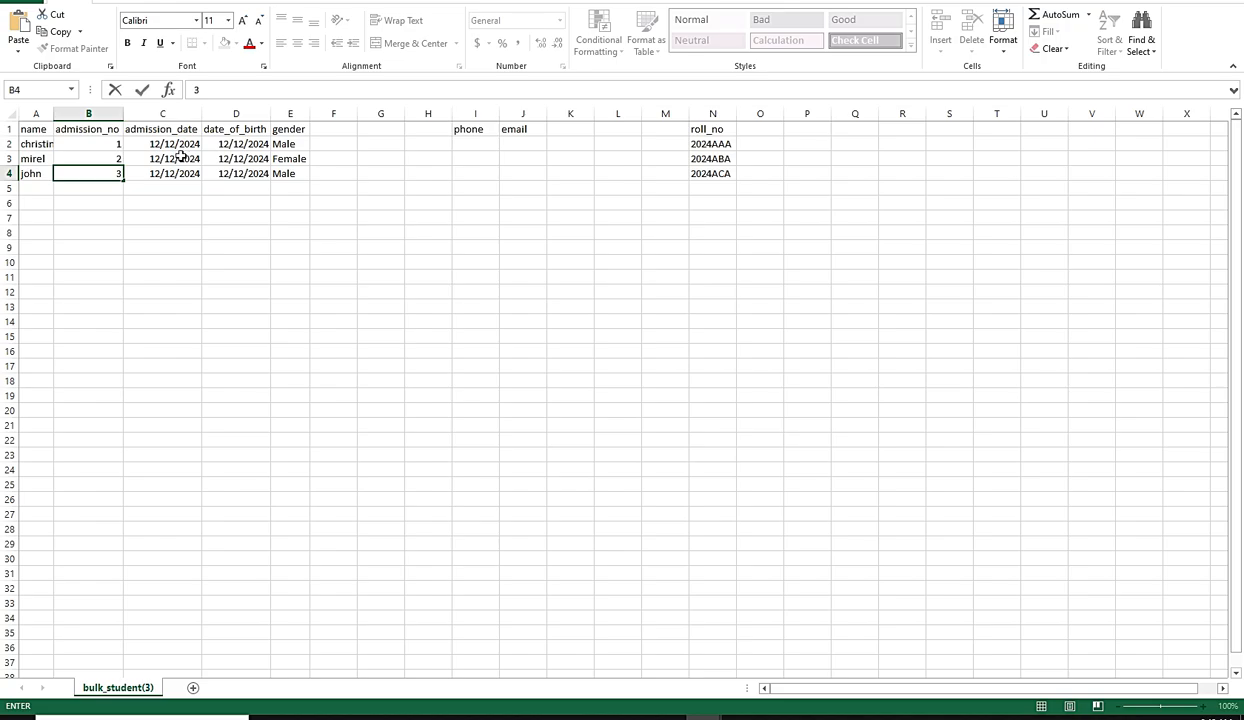
Step: Fill the admission date 12/12/2024 from C2 down to row 30
left_click(183, 145)
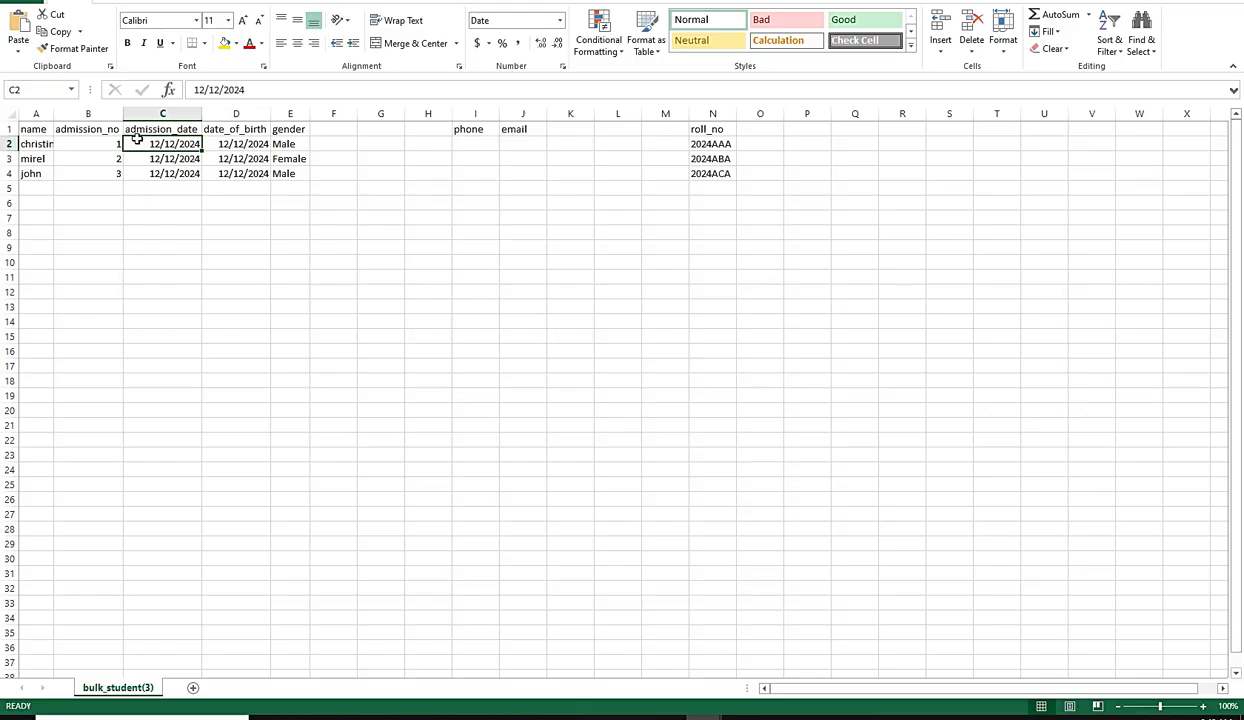
left_click_drag(153, 144, 202, 567)
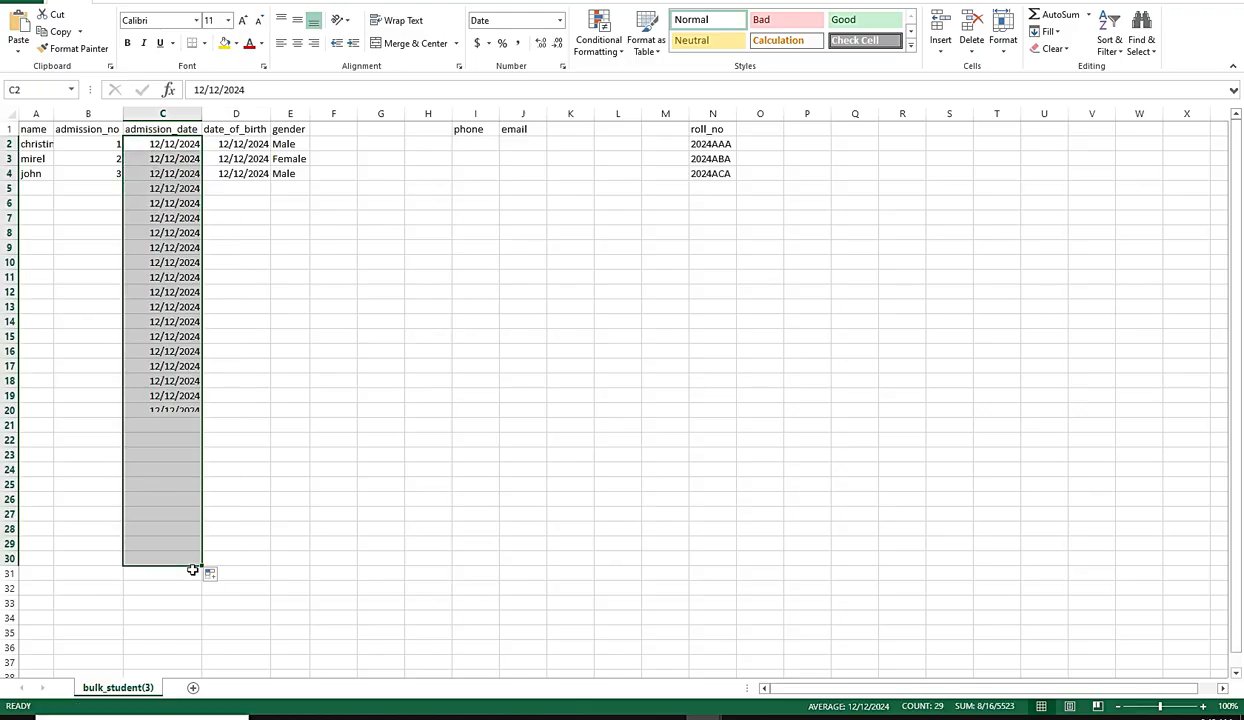
left_click(36, 172)
left_click(36, 186)
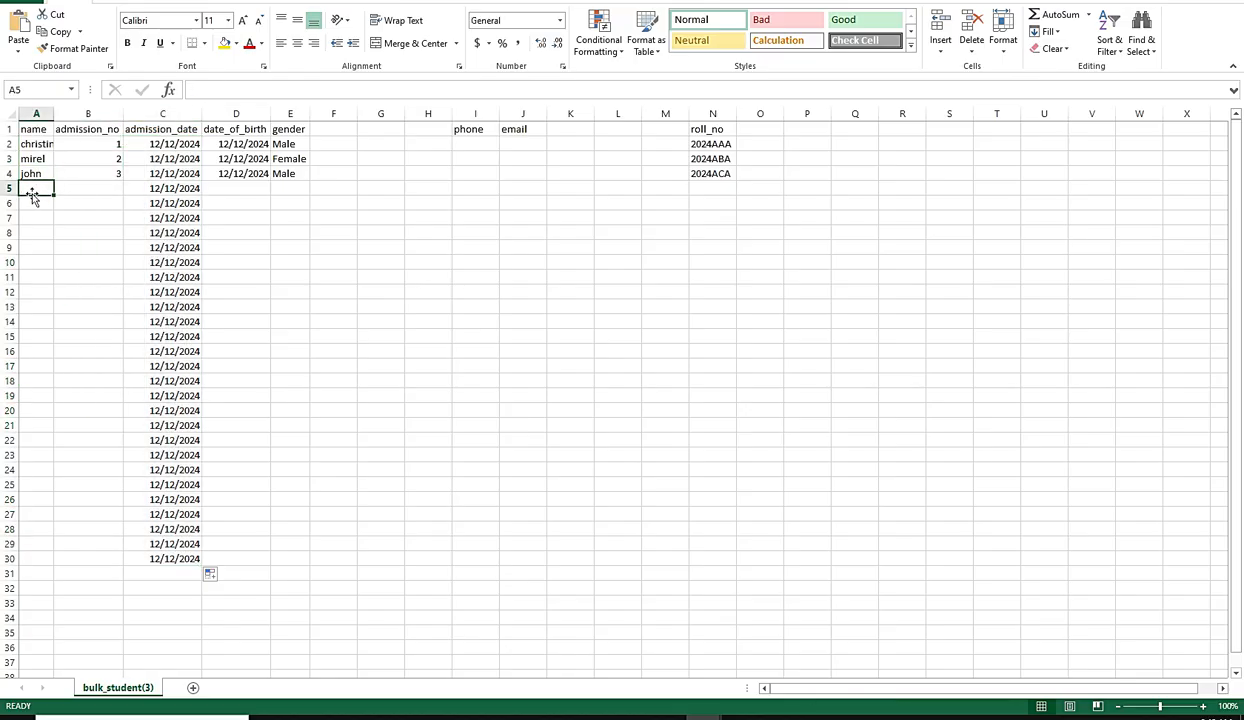
left_click(39, 560)
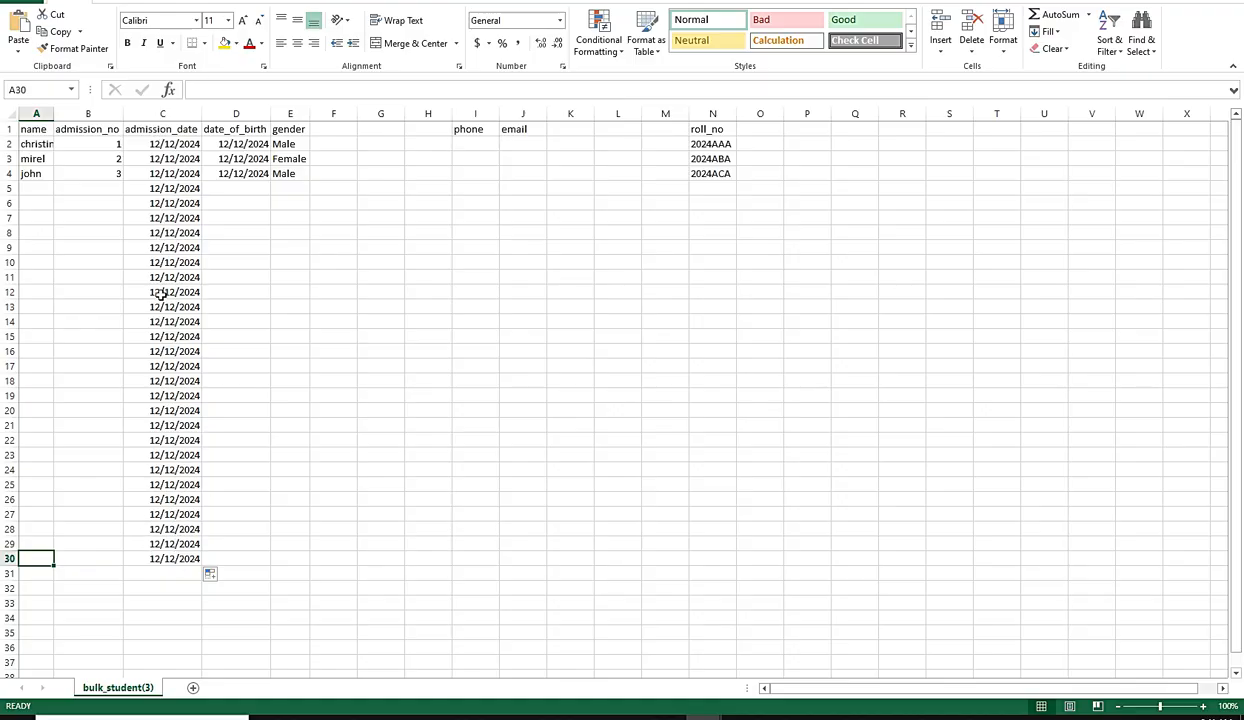
Step: Add admission numbers 4 and 5 in cells B5 and B6
left_click(116, 188)
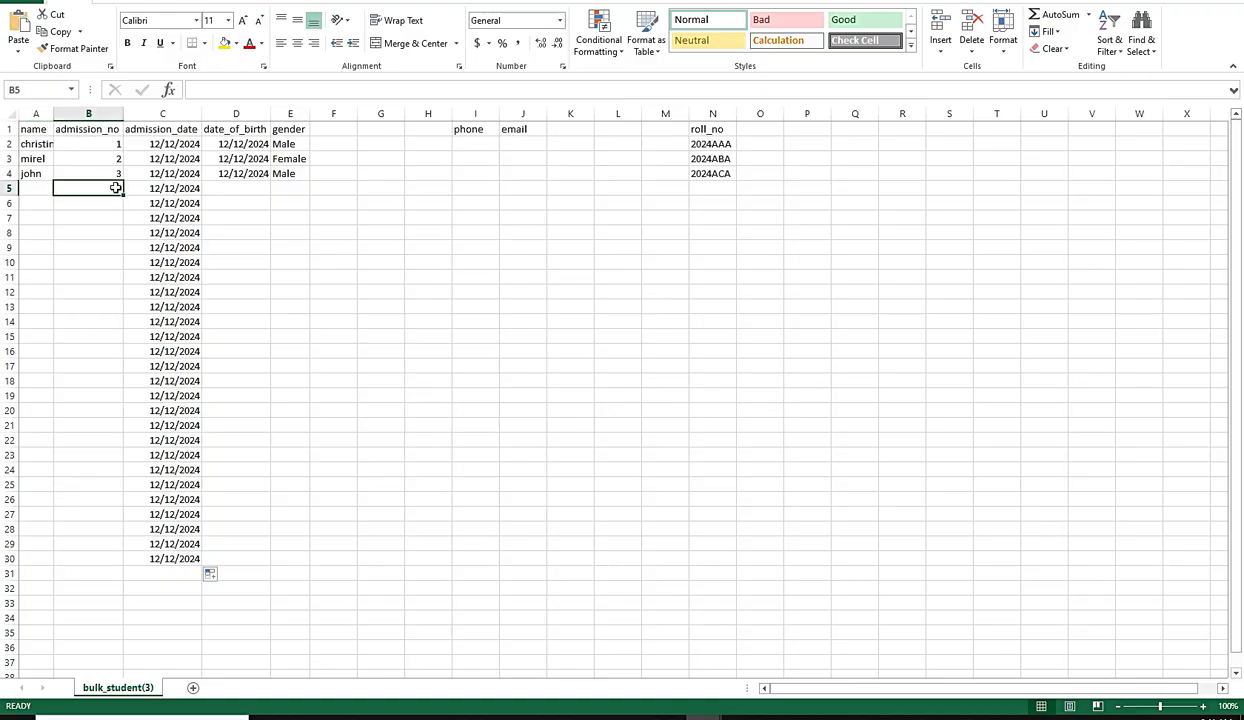
type("4")
left_click(115, 204)
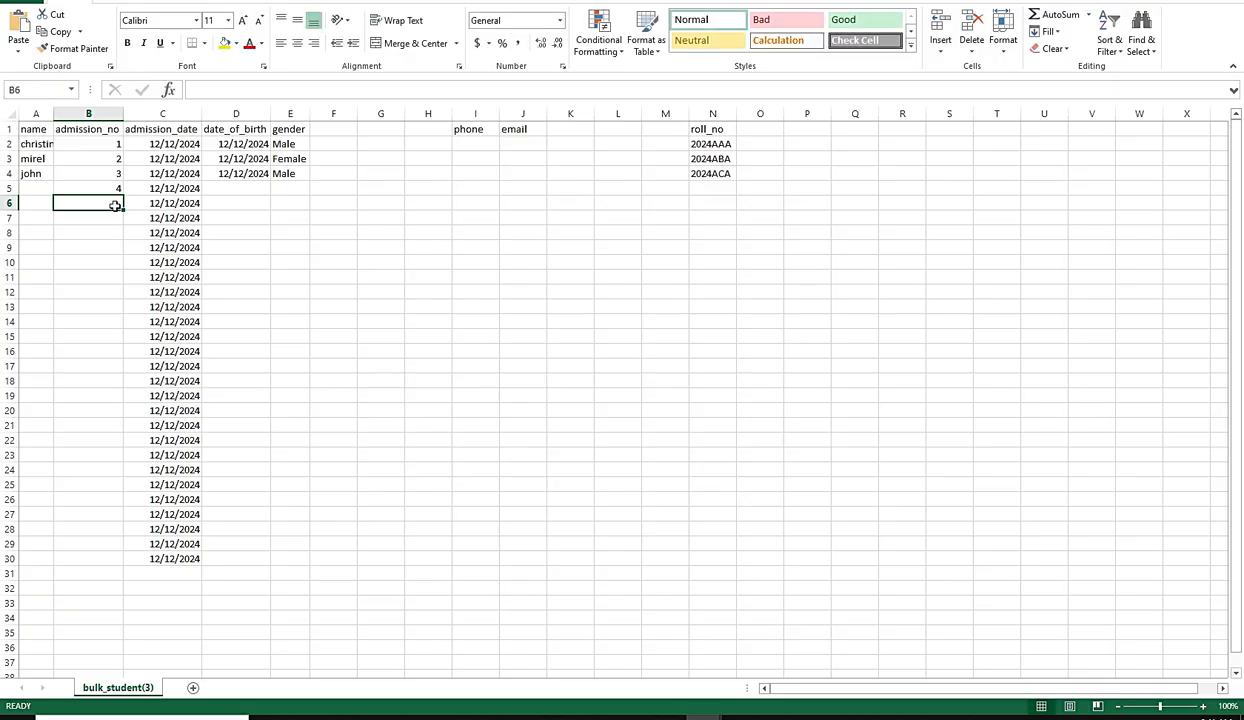
type("5")
left_click(107, 219)
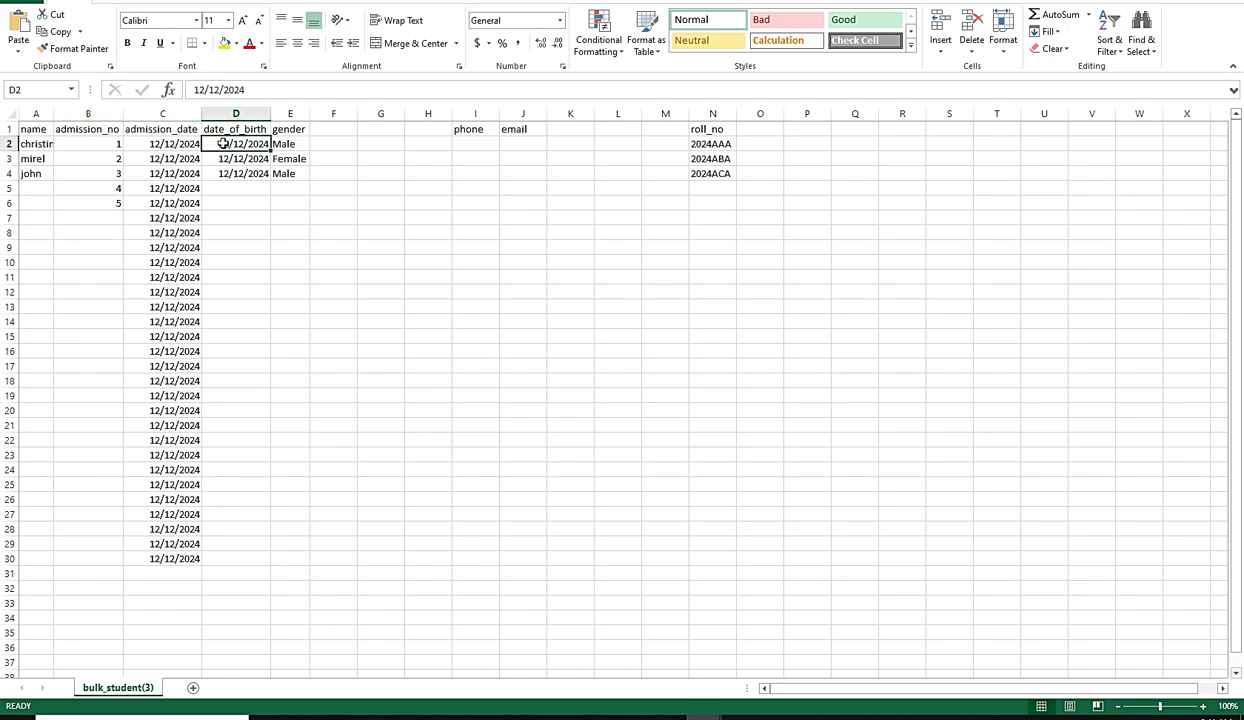
Step: Fill the first student's date of birth down to D30 and the gender Male from E4 down to E30
left_click_drag(222, 143, 266, 565)
type("12/12/2024 12/12/2024 12/12/2024")
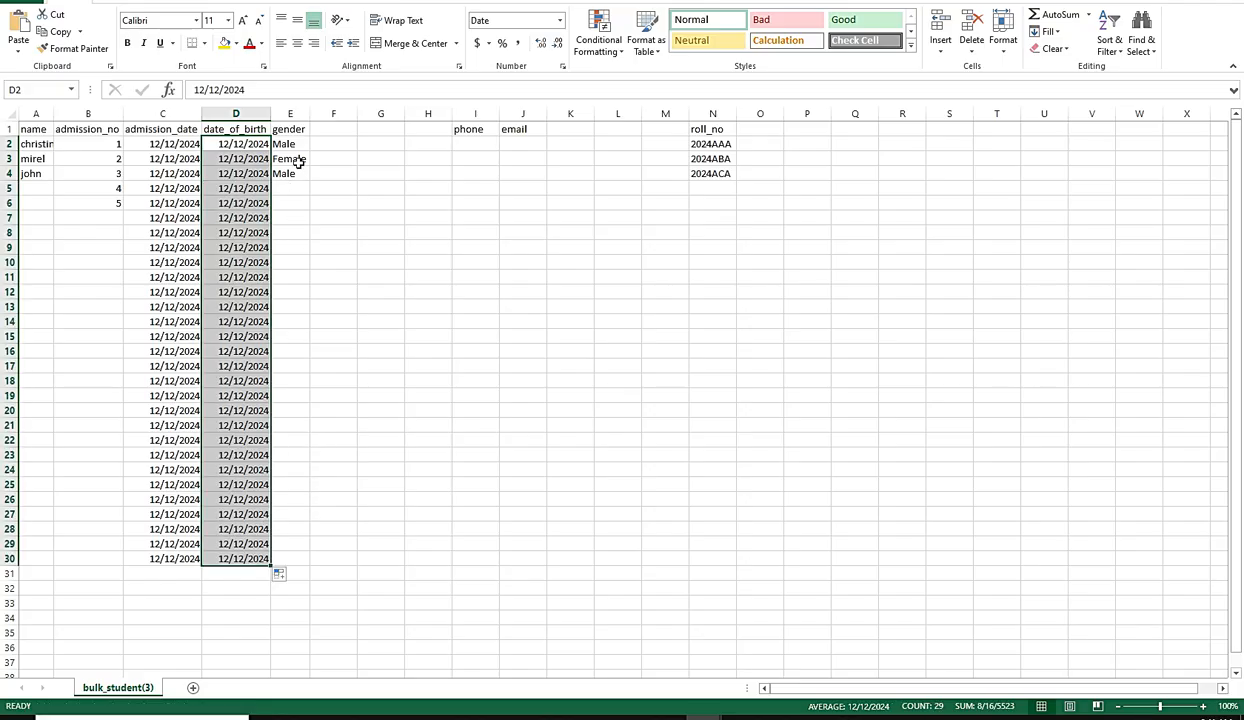
left_click(298, 159)
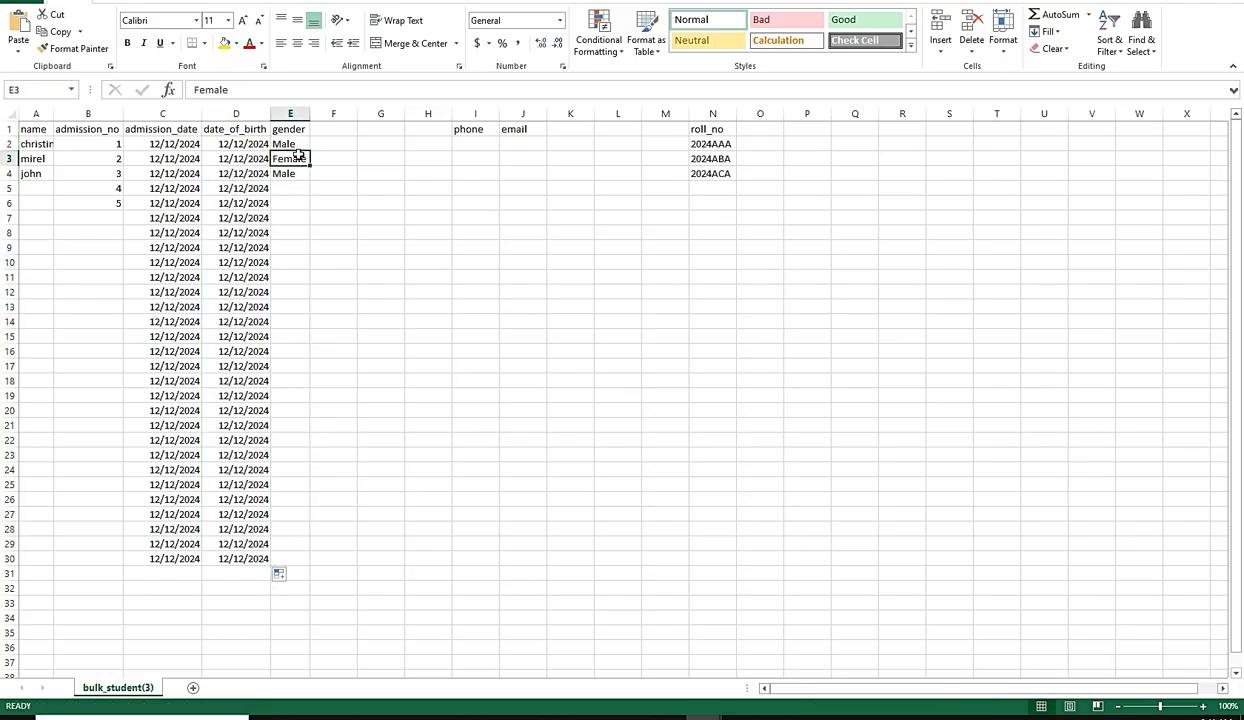
left_click(285, 187)
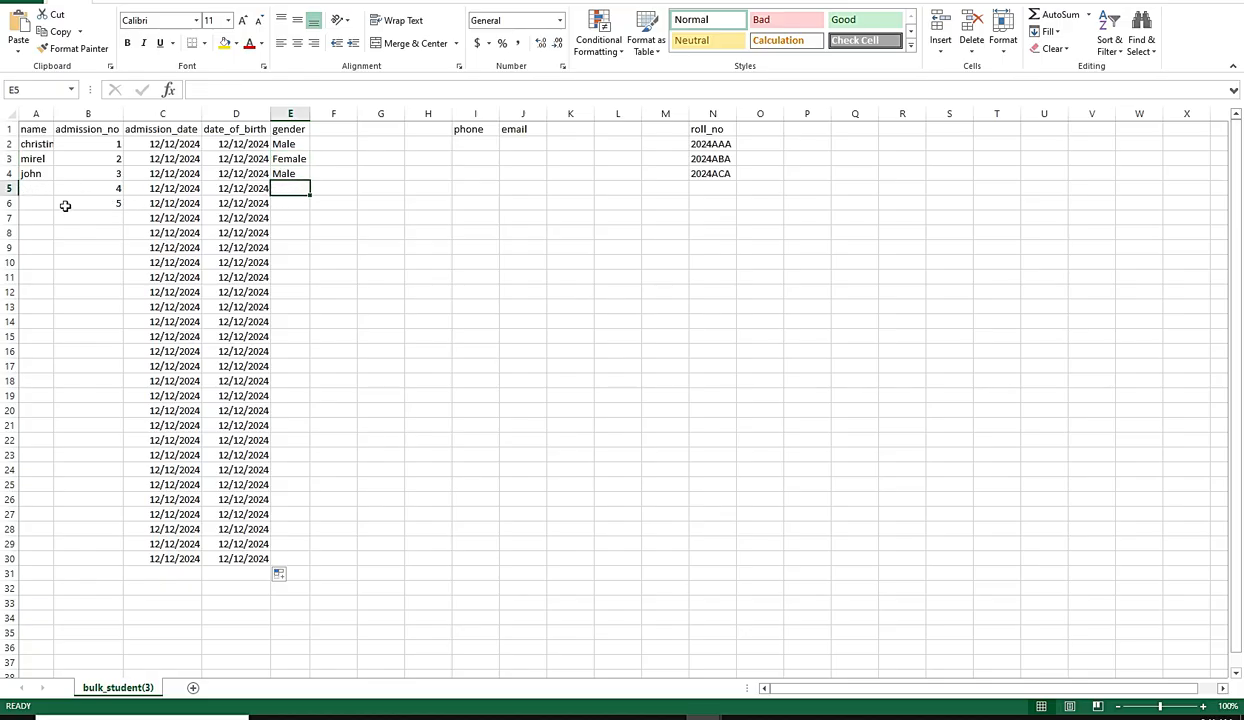
left_click(291, 176)
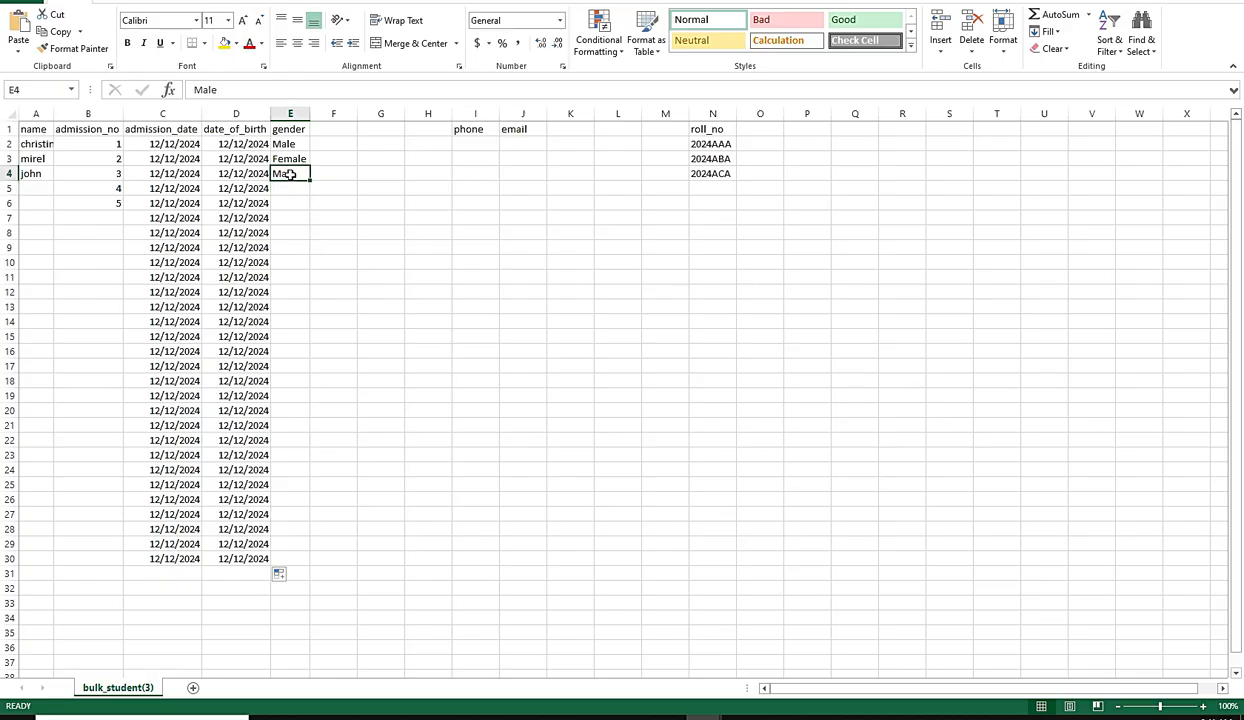
left_click_drag(308, 181, 318, 232)
key("ctrl+z")
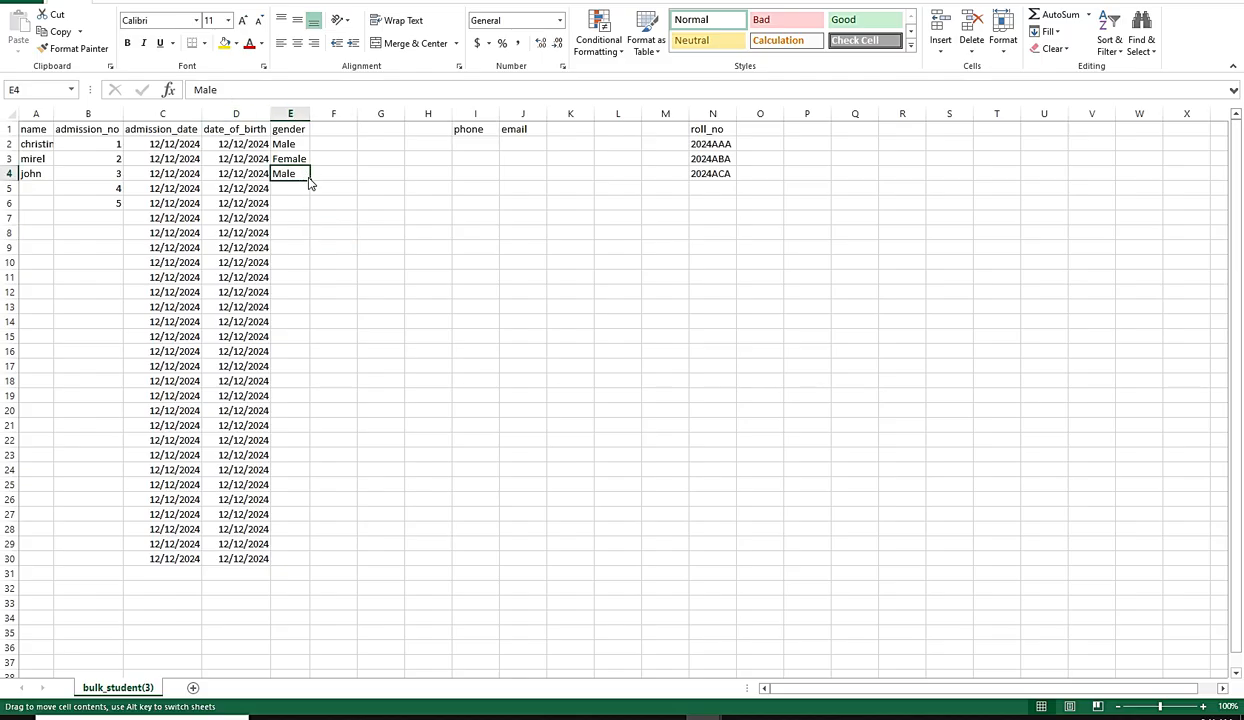
left_click_drag(309, 181, 294, 566)
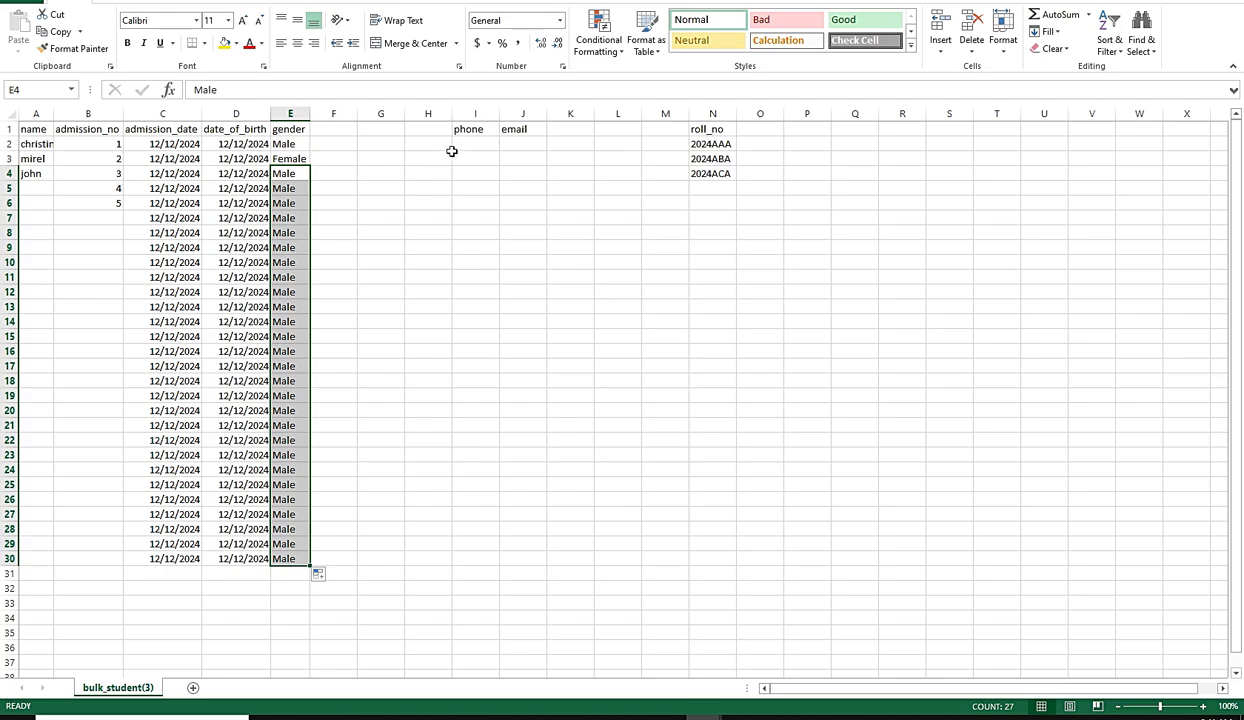
Step: Enter the roll numbers 2025A001 in N2 and 2025a002 in N3
left_click(455, 145)
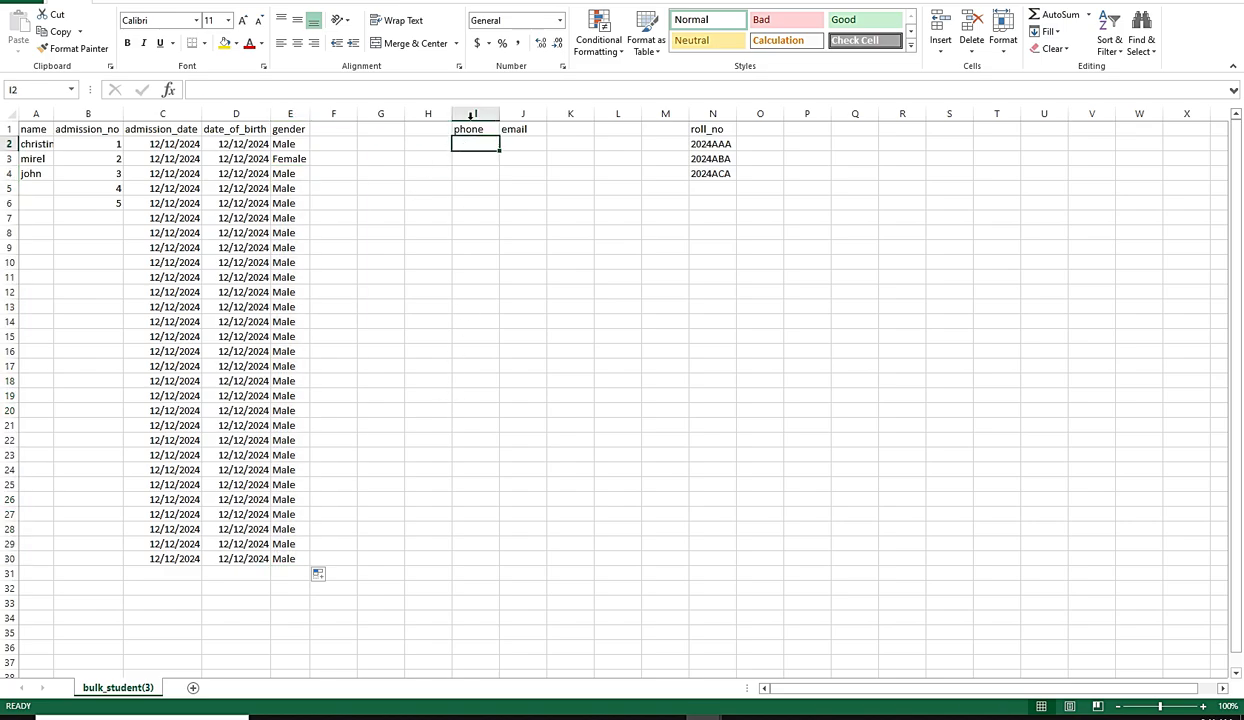
left_click(515, 143)
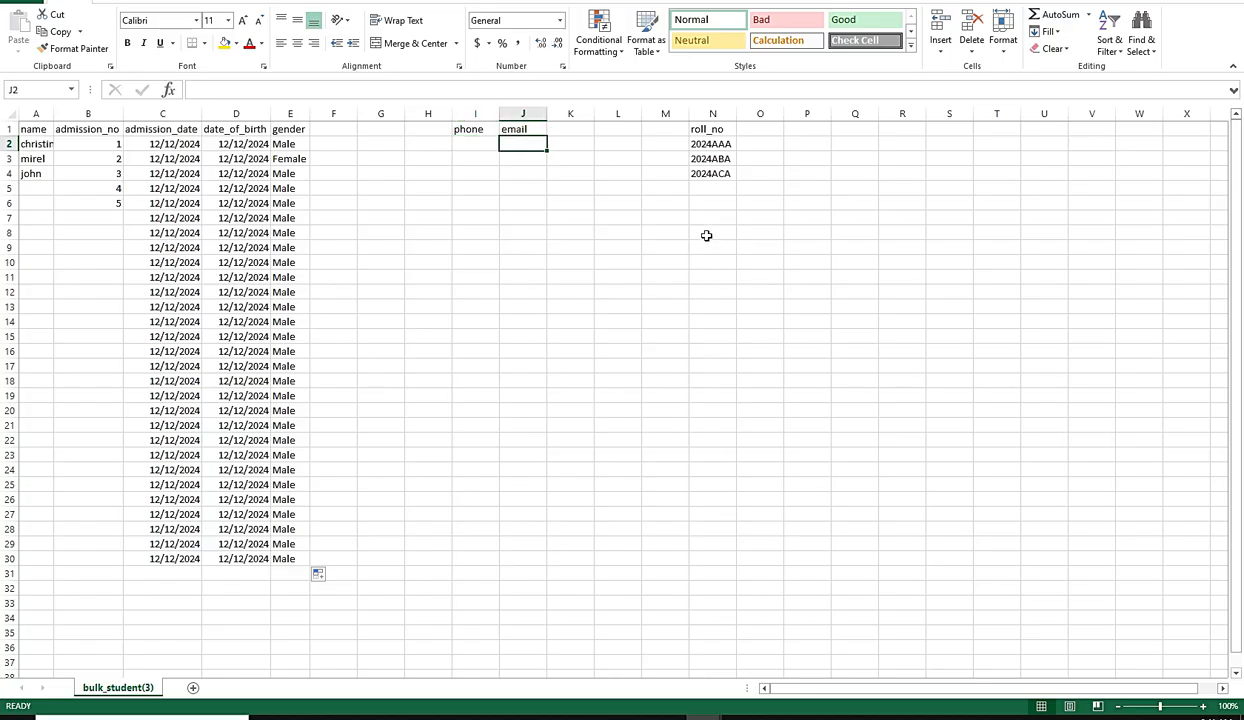
left_click(710, 187)
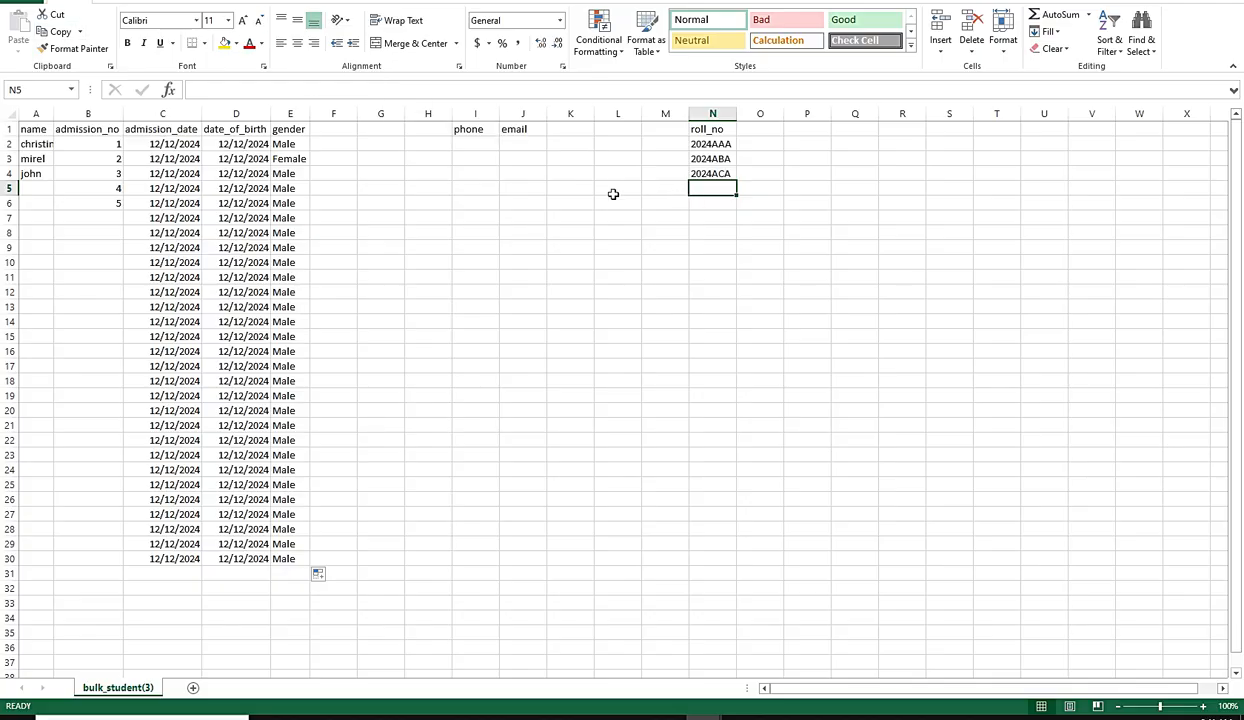
left_click(706, 145)
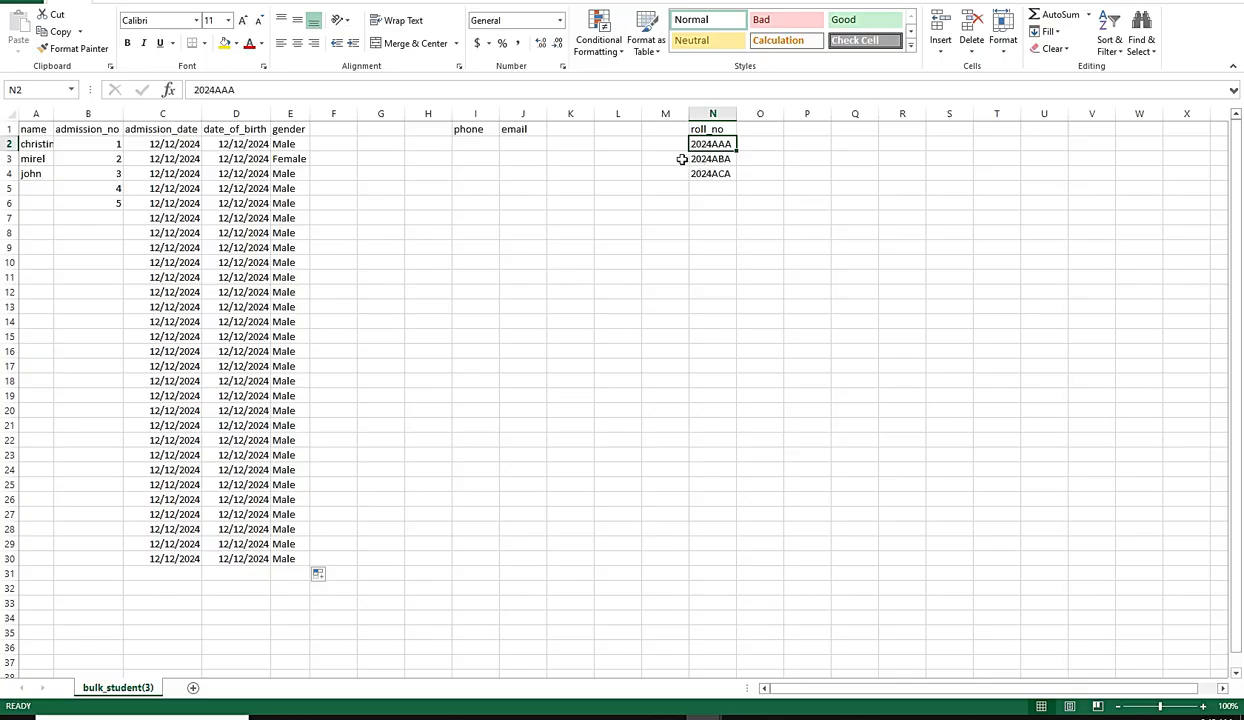
type("2025A001")
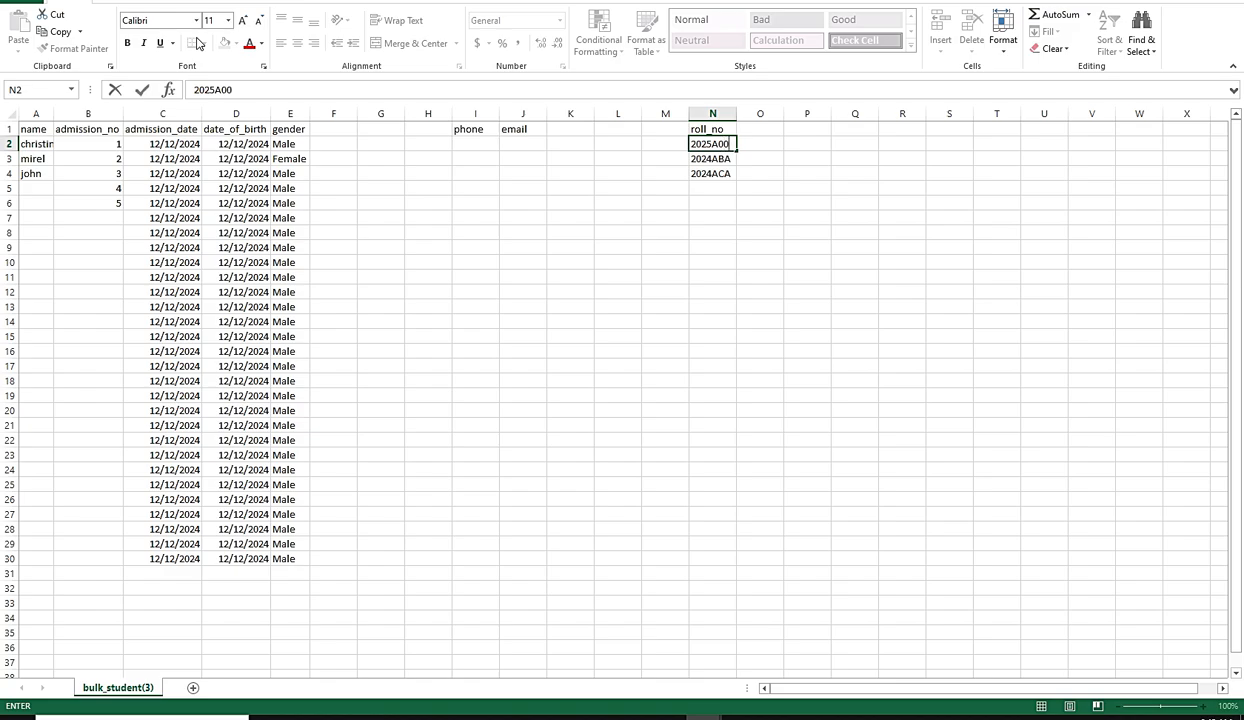
left_click(701, 161)
type("20")
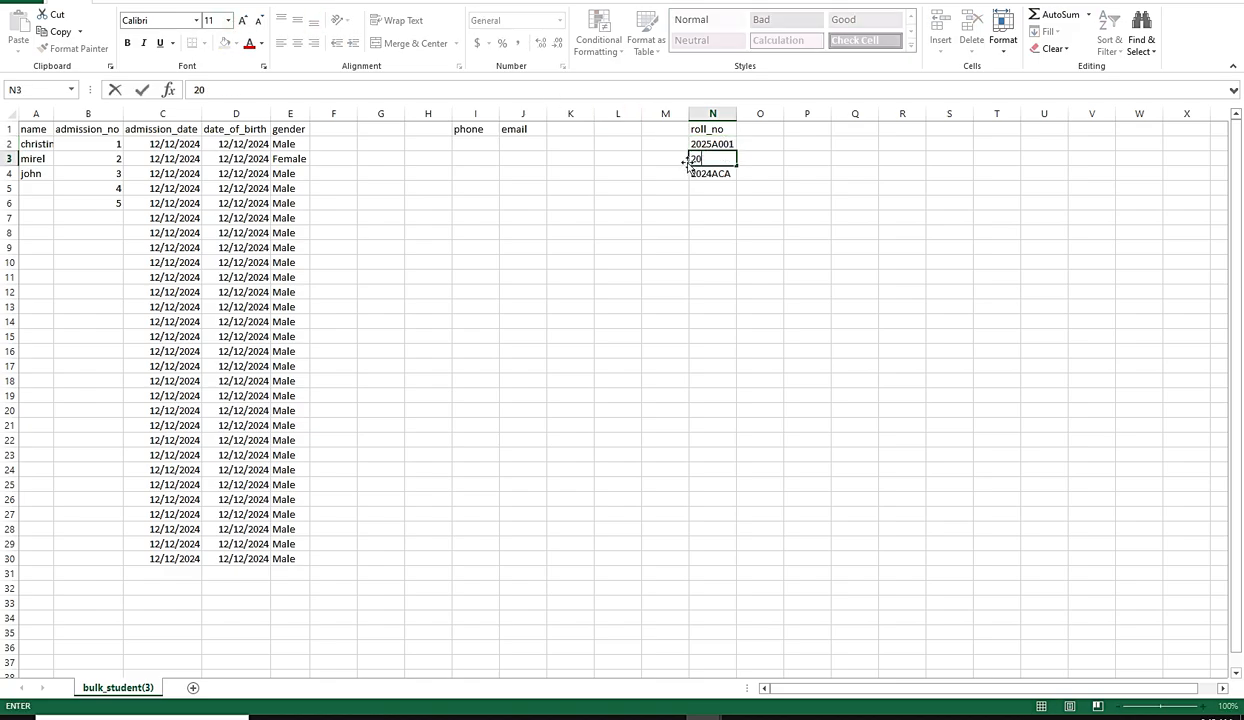
type("25a001")
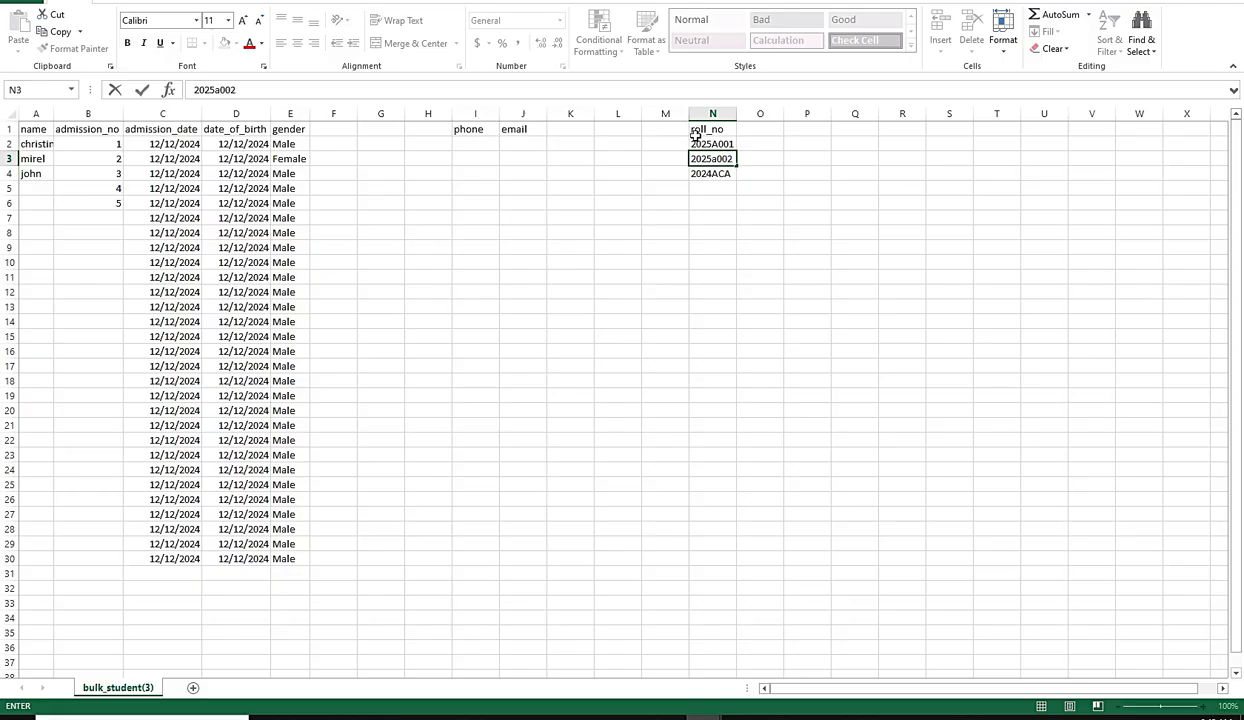
Step: Extend the roll number series from N2:N3 down to N29 and save the workbook, keeping the CSV format
left_click_drag(697, 144, 713, 153)
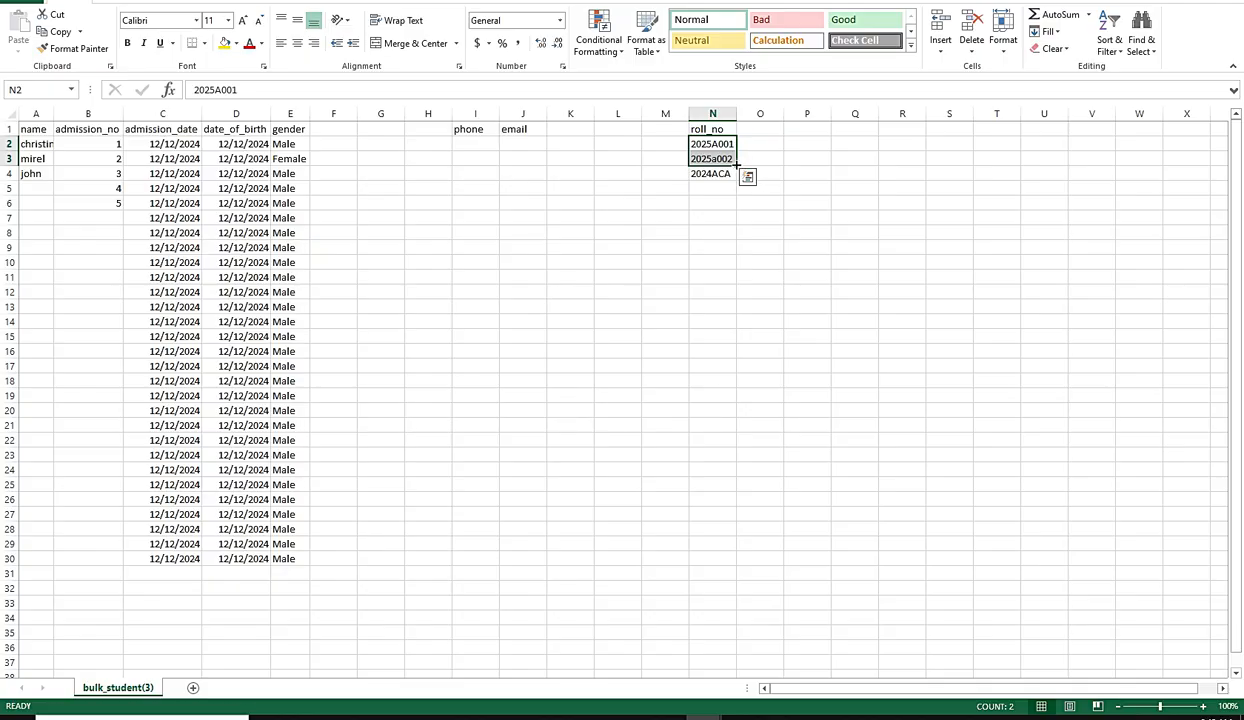
left_click_drag(736, 166, 656, 549)
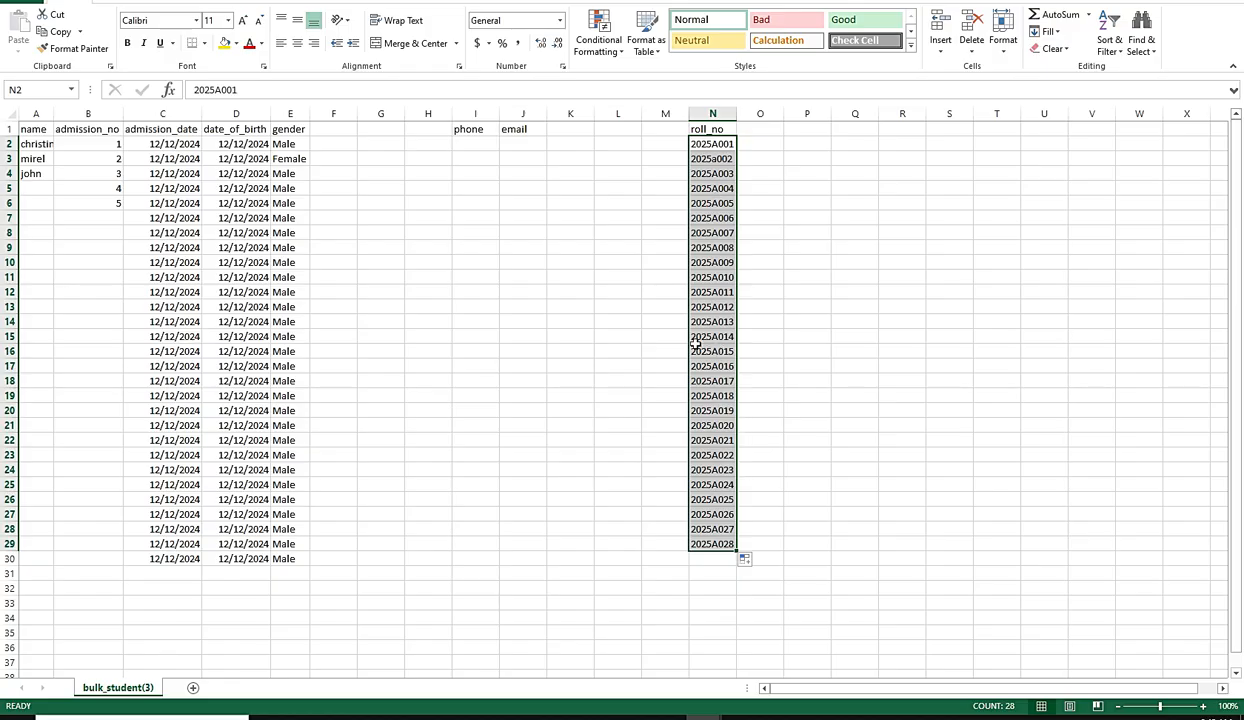
key("ctrl+s")
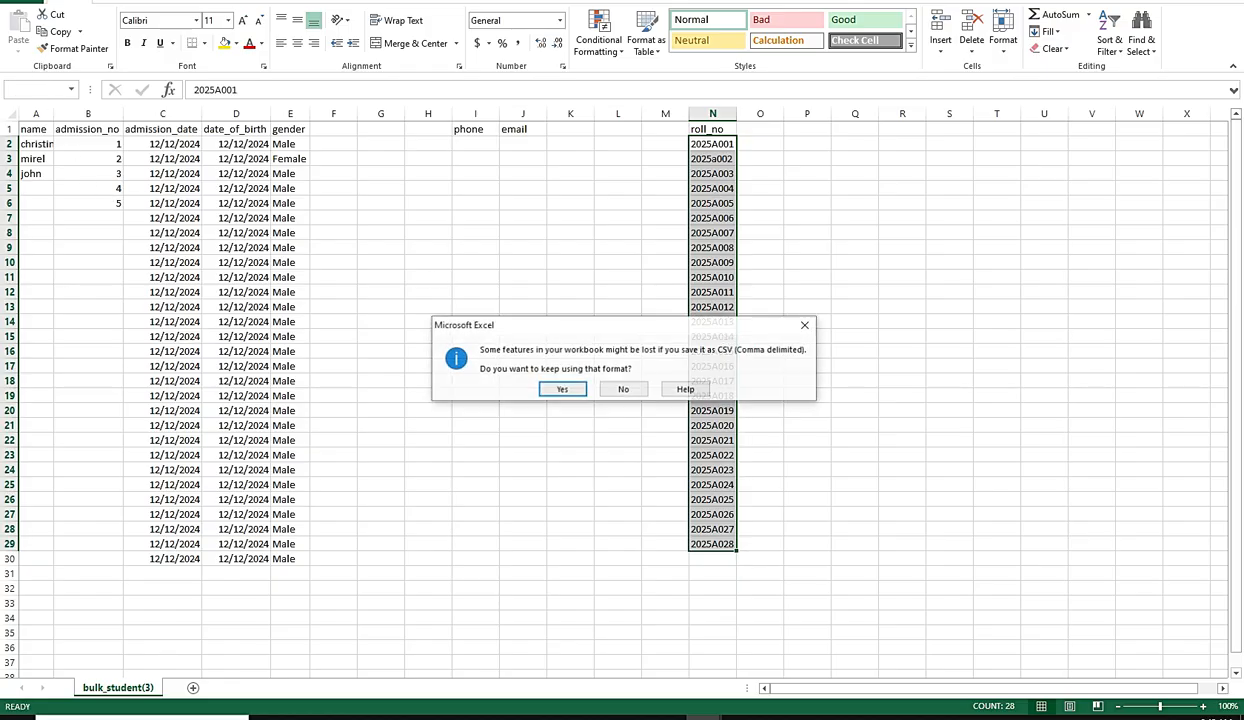
left_click(548, 382)
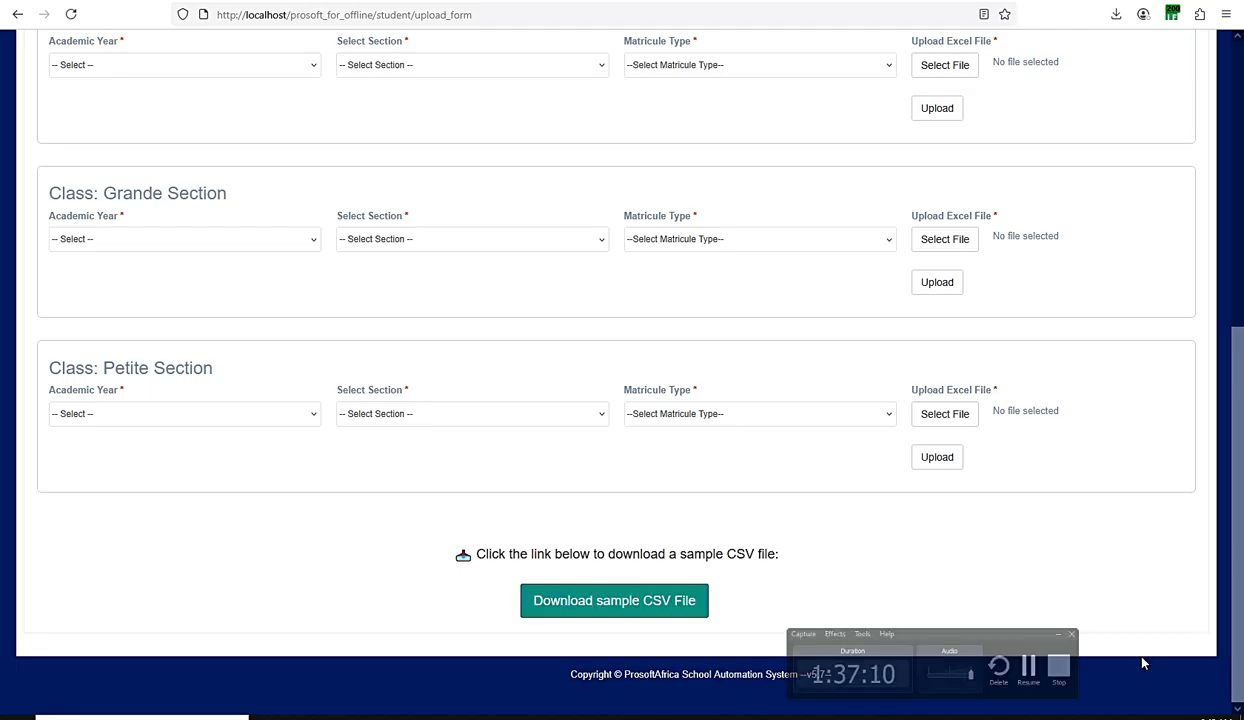
Step: In the Class1 upload form, choose academic year September 2024 - August 2025 [Running Year] and section Section Primaire / Primary Section
scroll(674, 376, "up", 3)
scroll(674, 376, "up", 2)
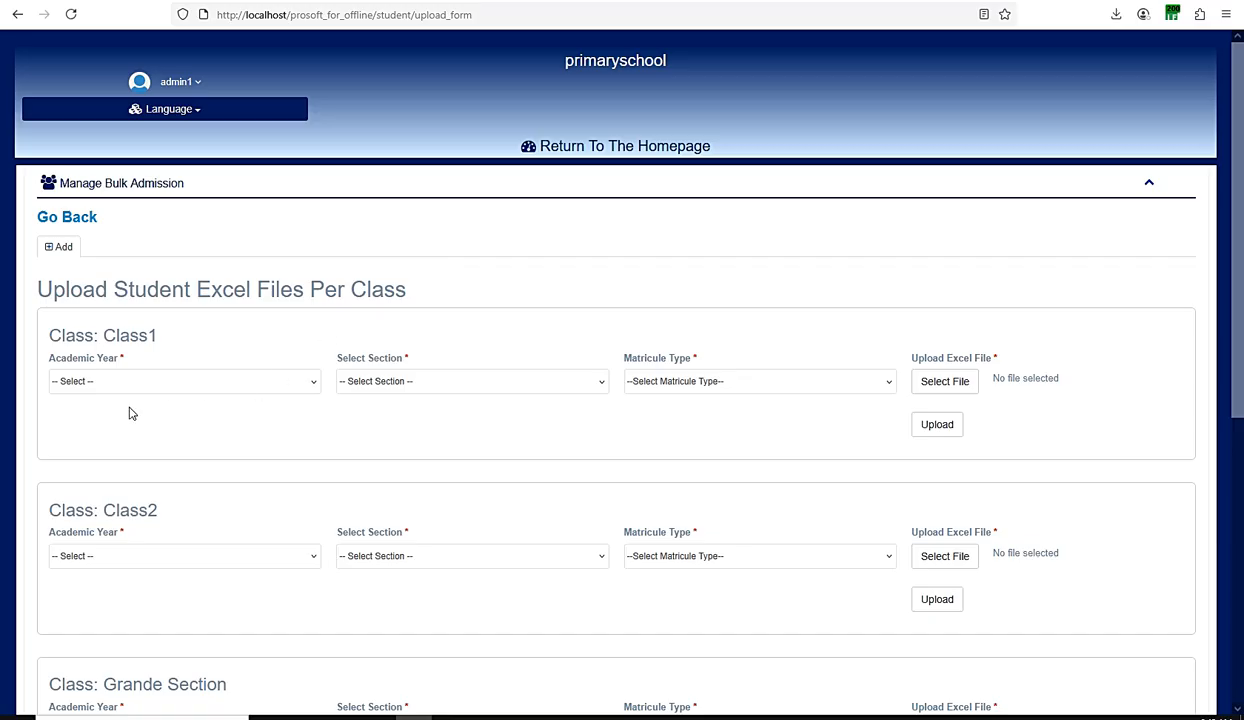
scroll(130, 413, "down", 1)
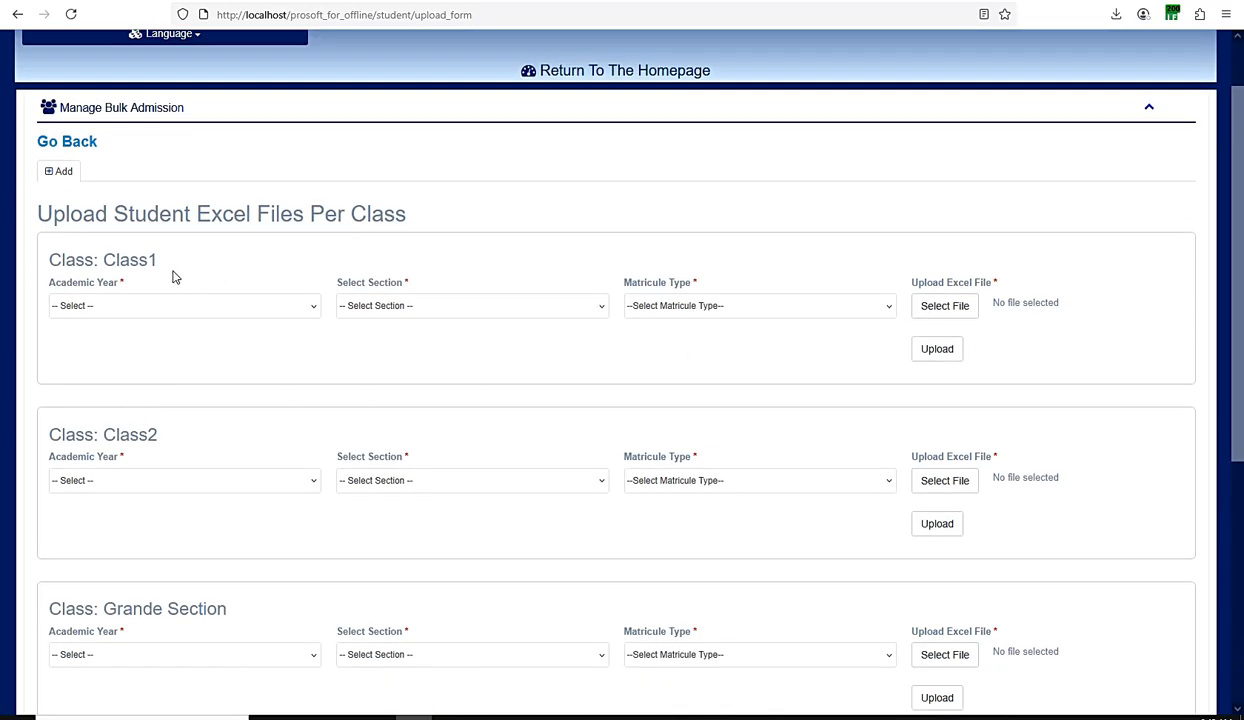
left_click(137, 308)
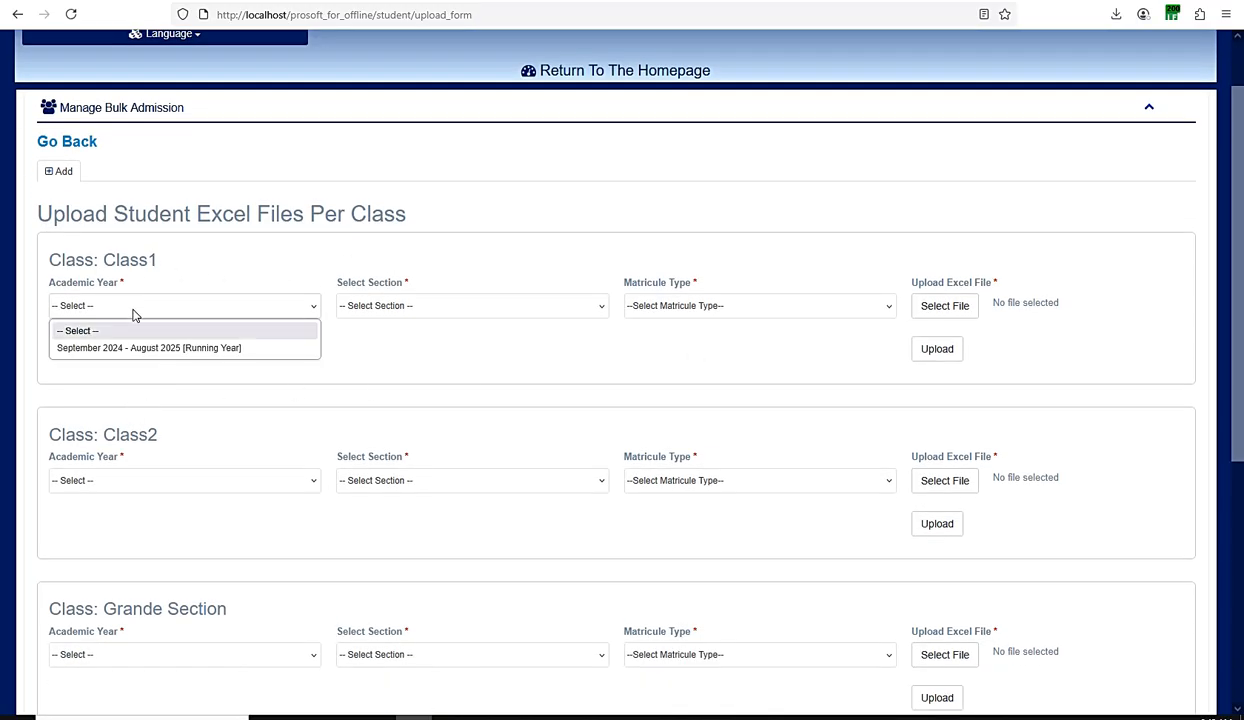
left_click(121, 347)
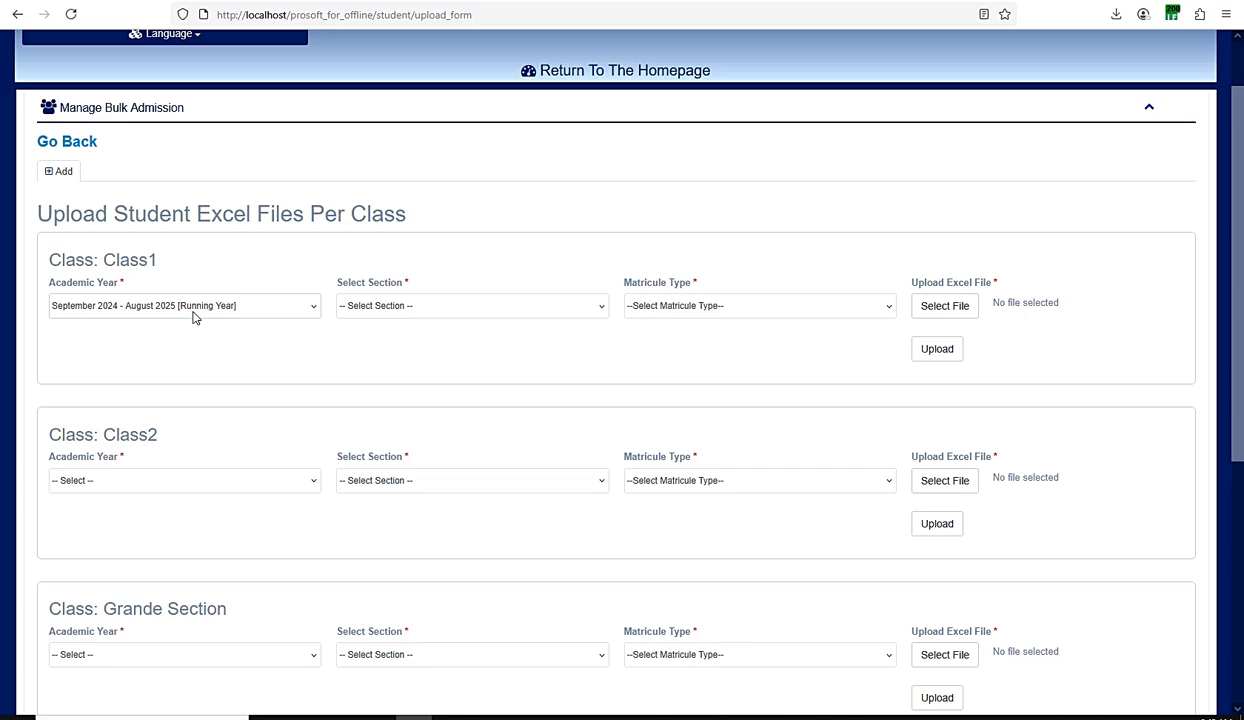
left_click(389, 310)
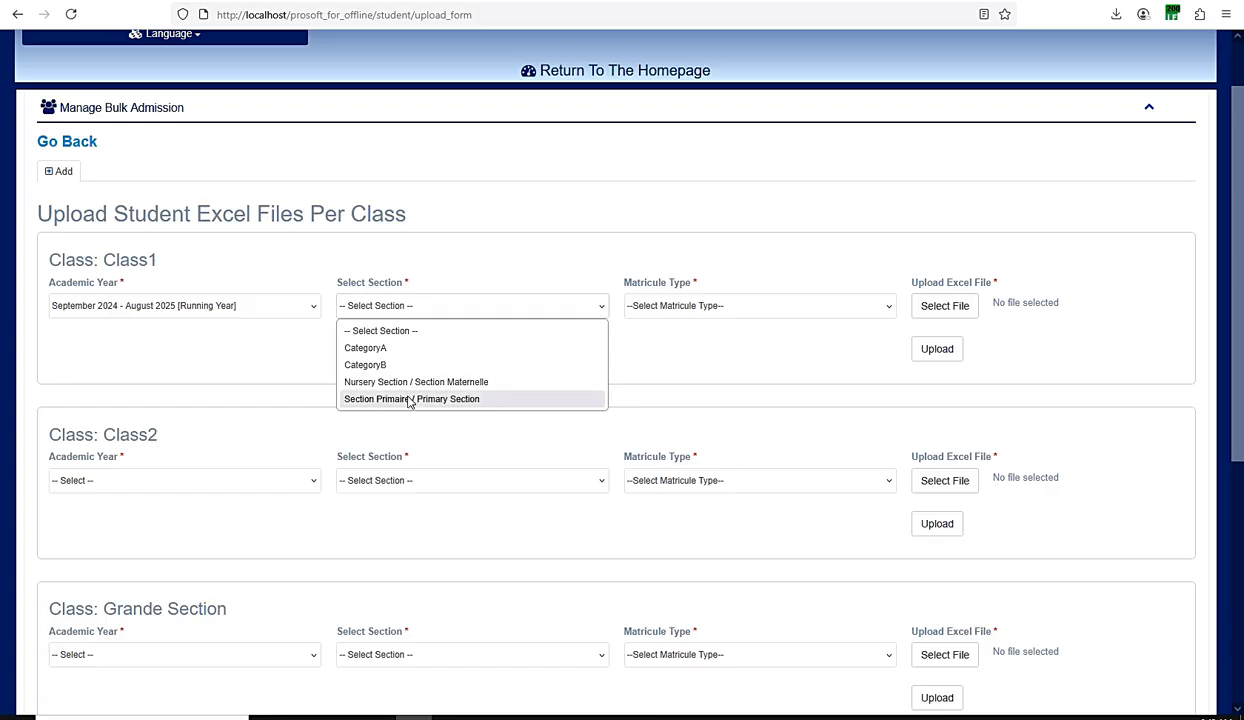
left_click(408, 399)
Step: Try Automatic as the Class1 matricule type and change it to Manual
left_click(683, 308)
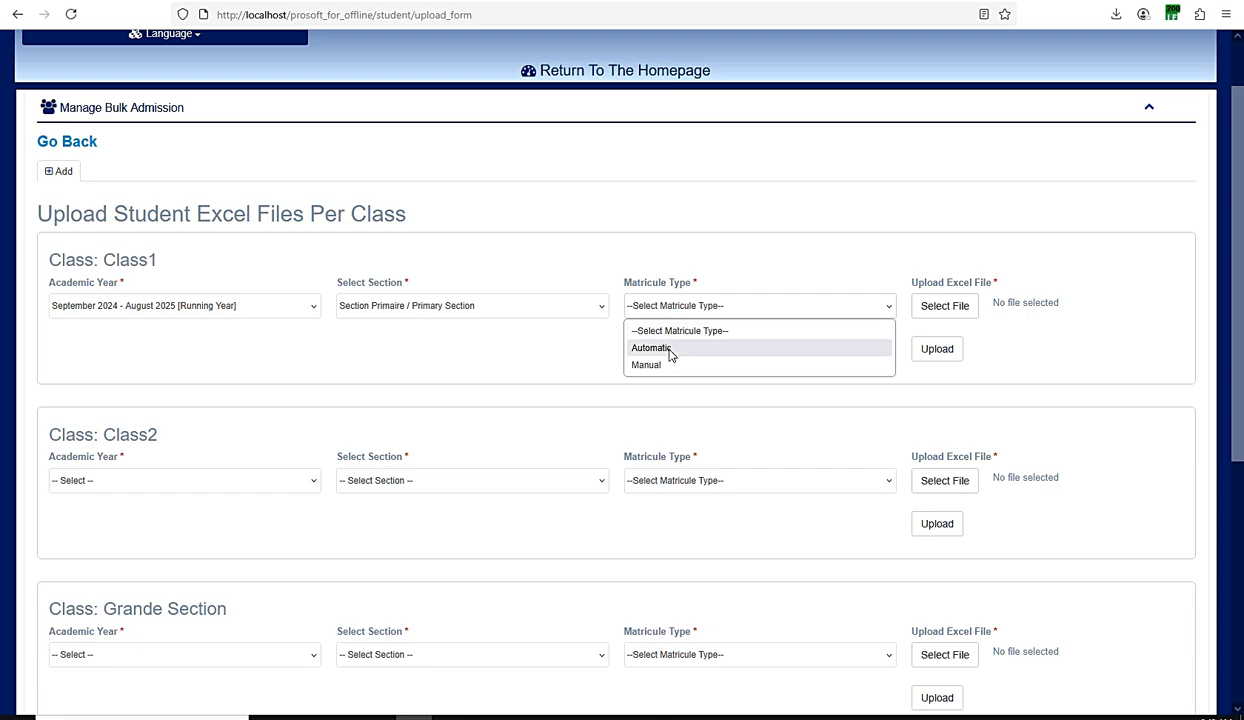
left_click(669, 352)
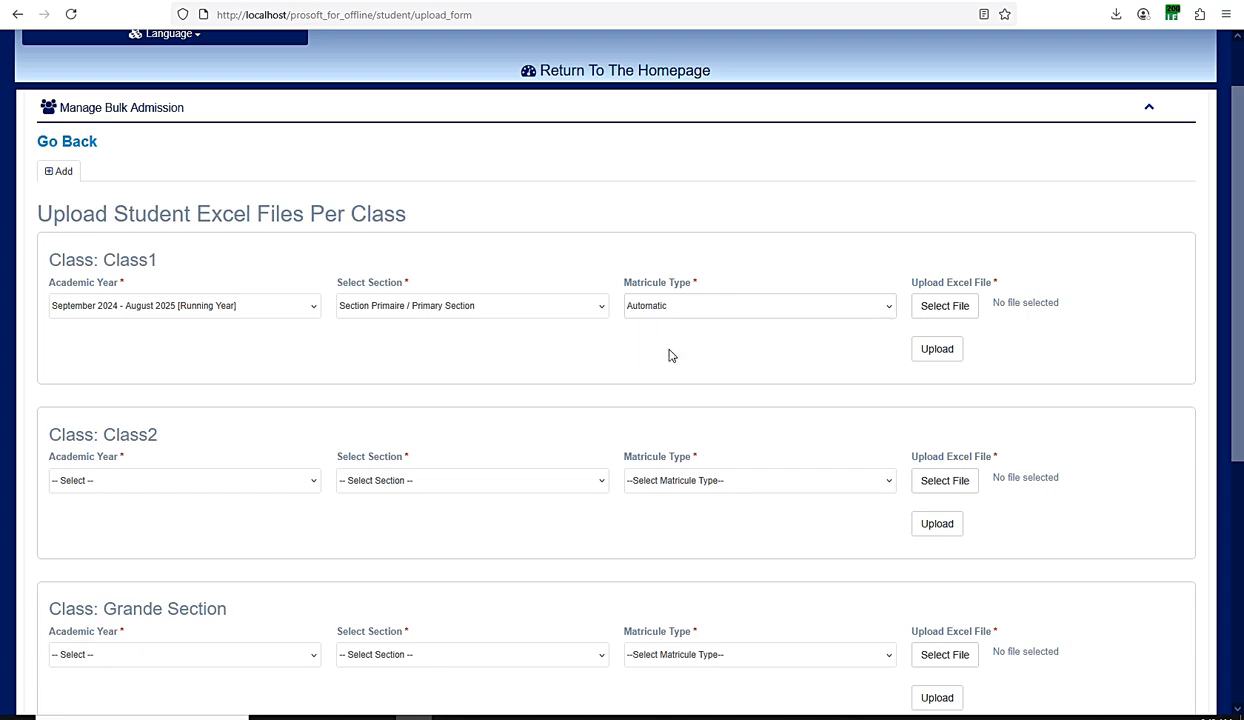
left_click(670, 310)
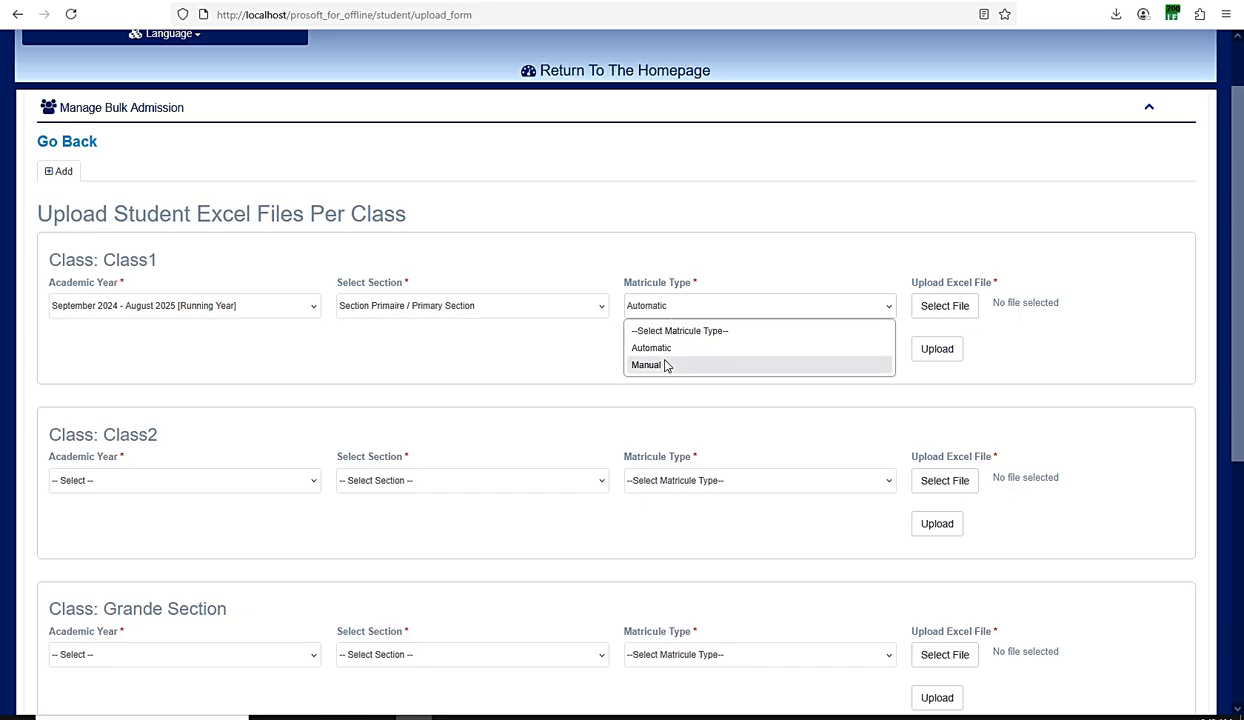
left_click(667, 363)
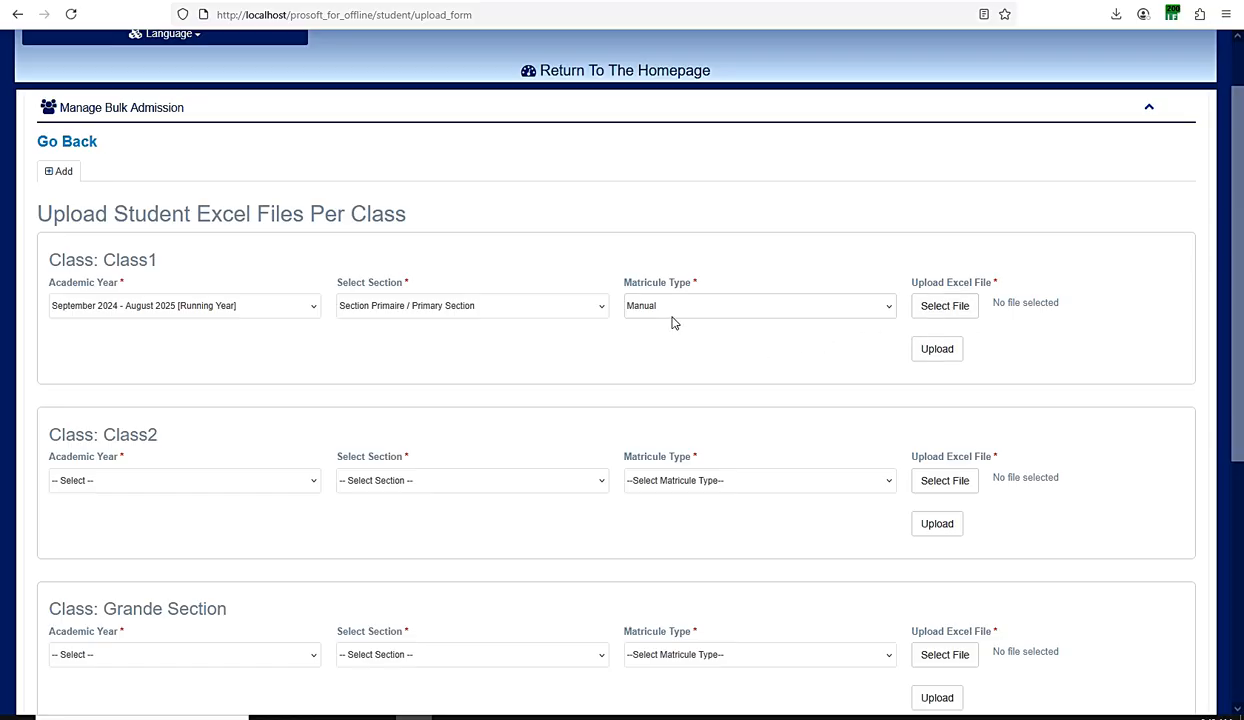
Step: Set the matricule type for Class2 to Manual and review the upload forms of the remaining classes
left_click_drag(160, 260, 105, 276)
scroll(210, 350, "down", 2)
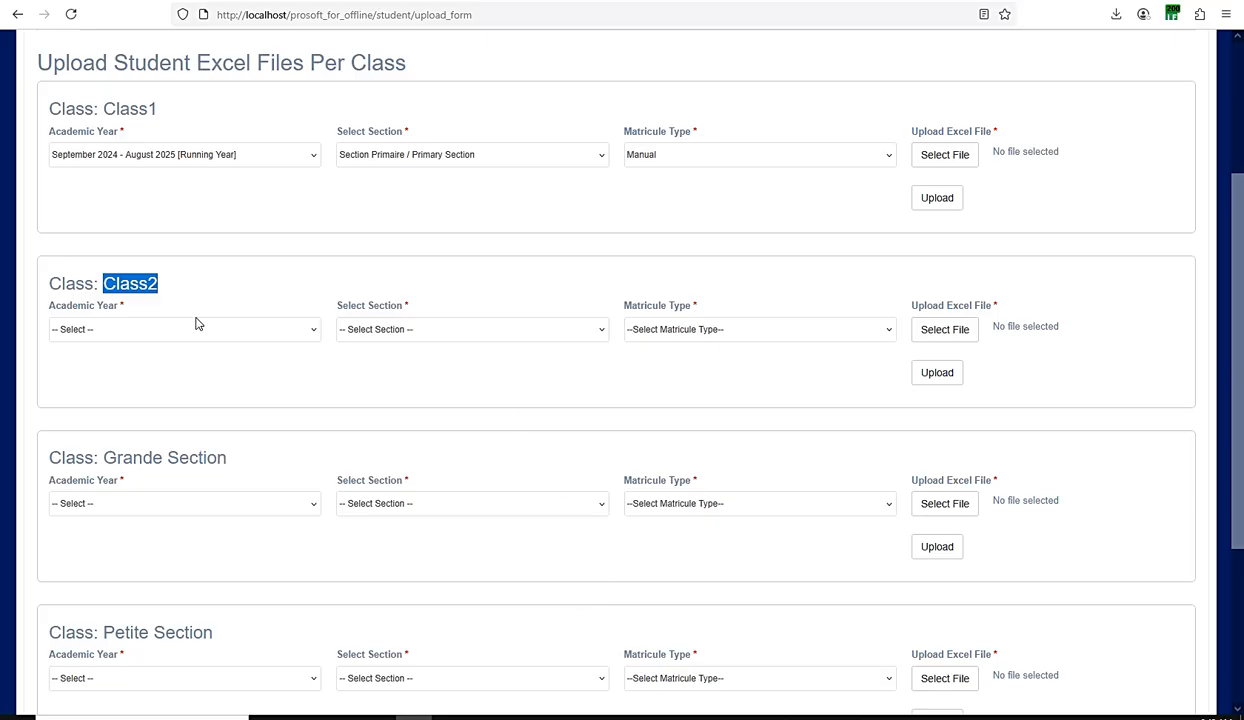
left_click(216, 363)
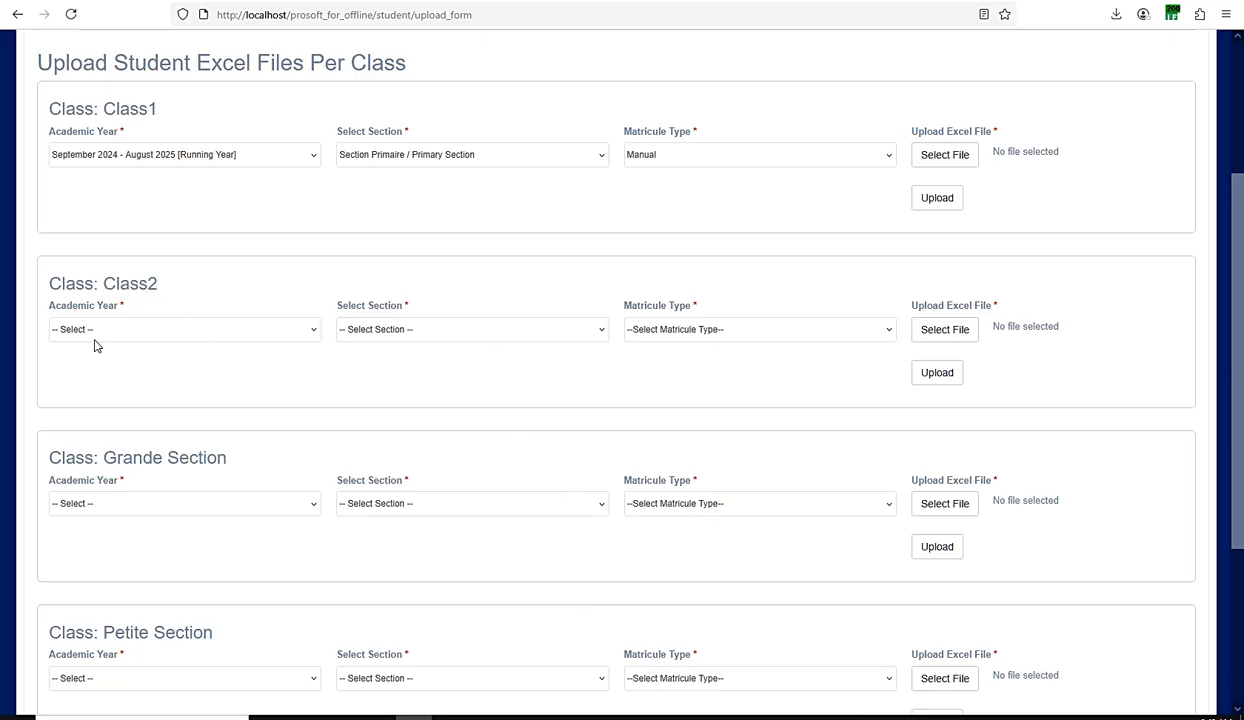
left_click(679, 330)
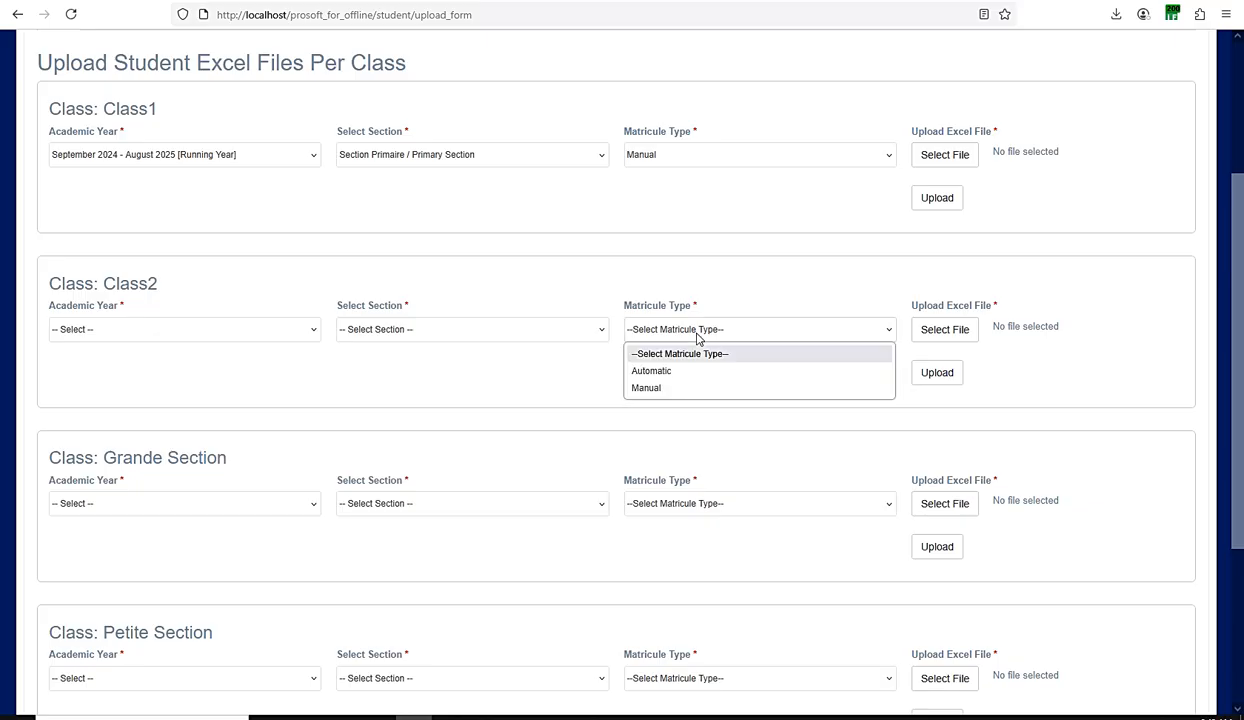
left_click(649, 388)
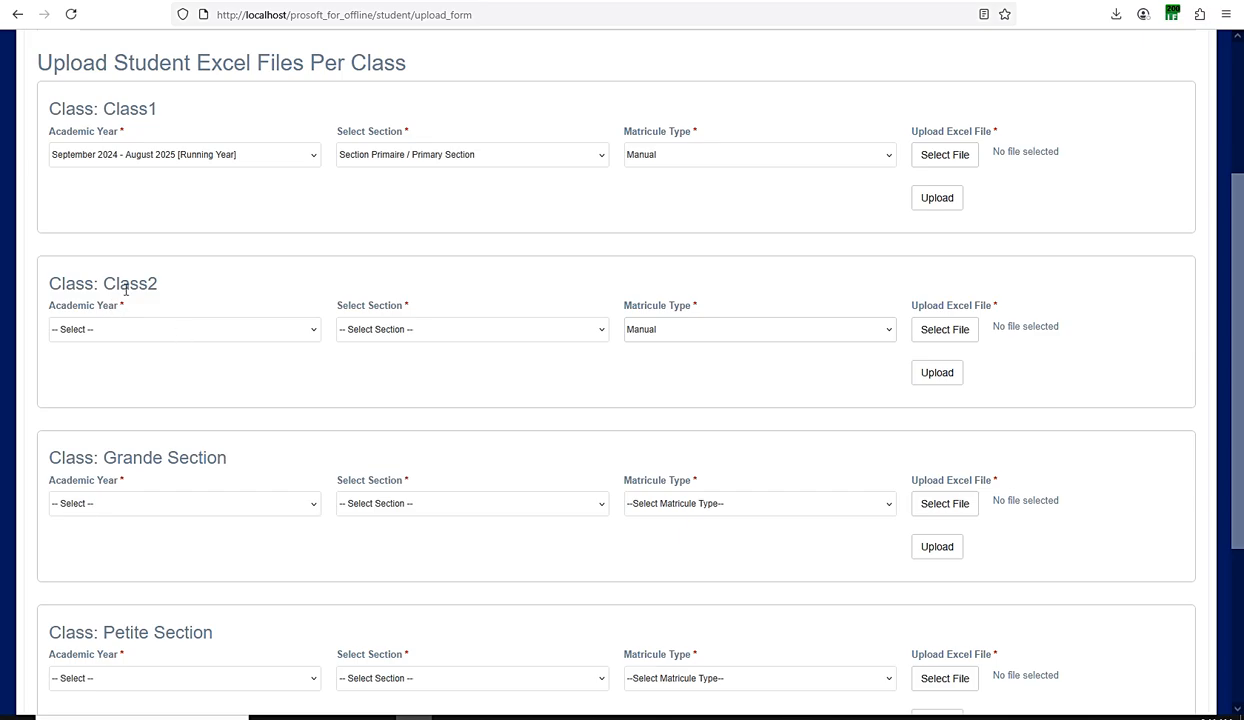
left_click_drag(176, 291, 92, 290)
scroll(167, 347, "down", 3)
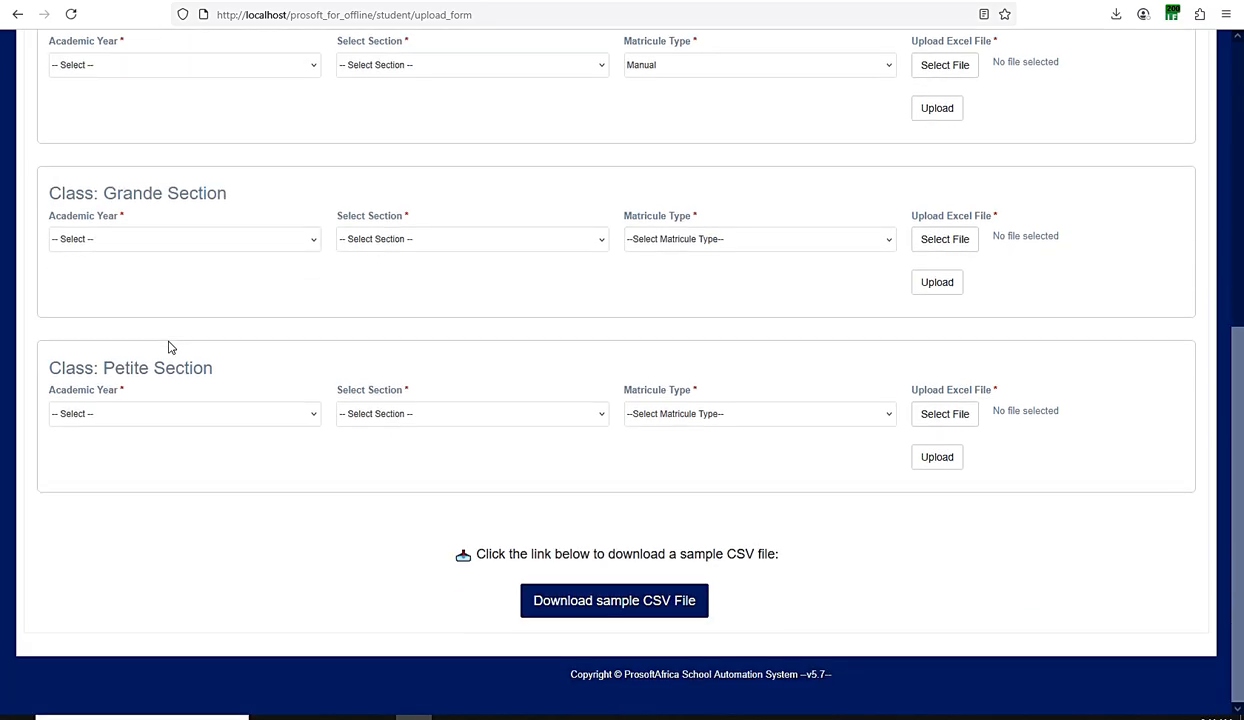
scroll(169, 347, "up", 4)
scroll(494, 211, "up", 2)
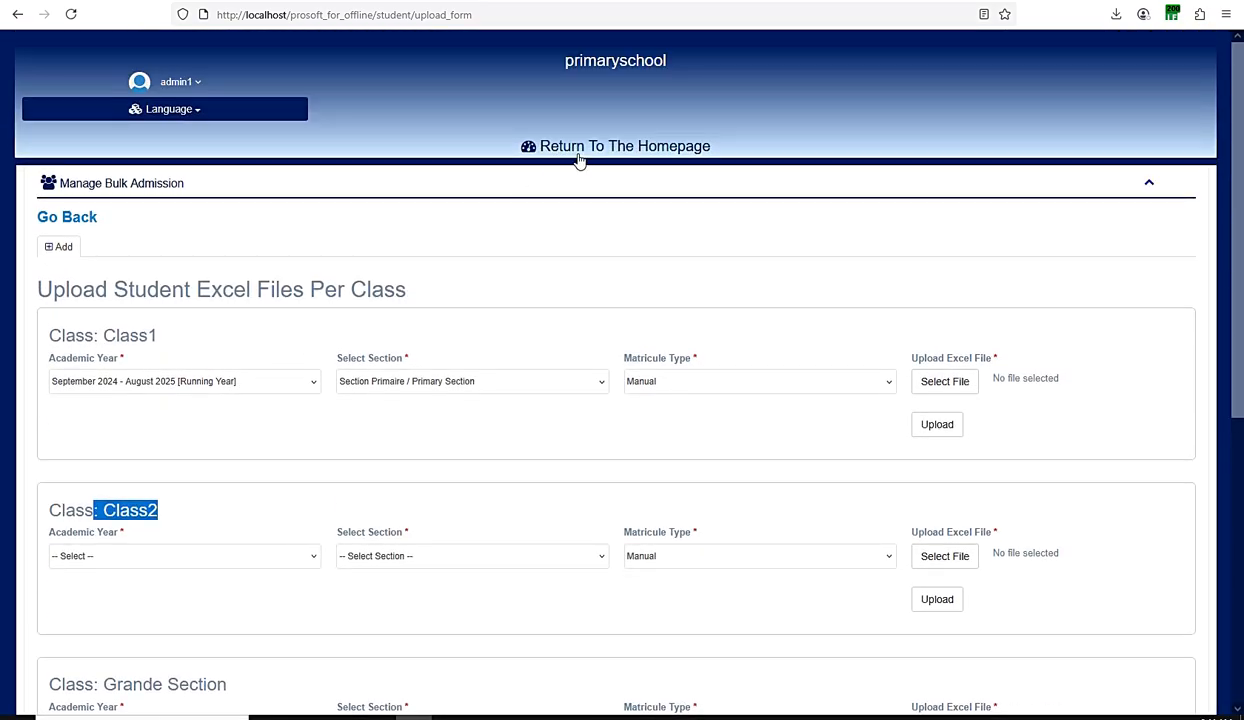
Step: Return to the homepage, open Online Admission under Manage Student and filter the list by Class1
left_click(588, 150)
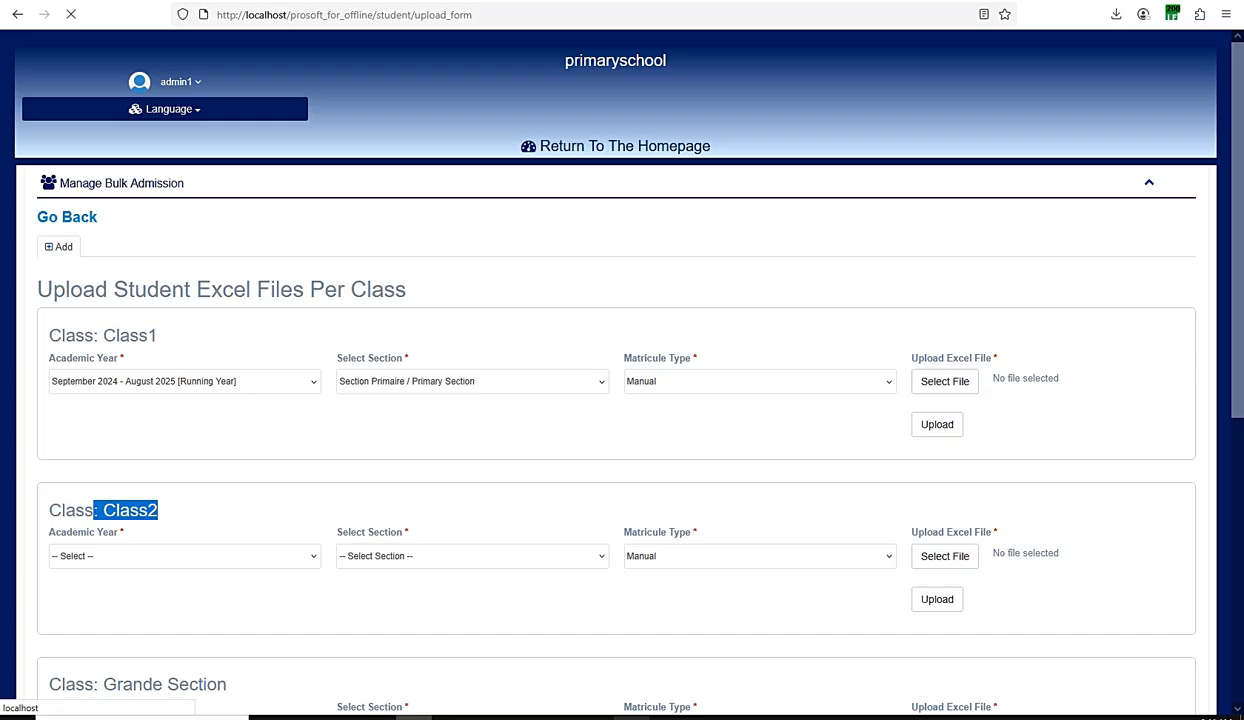
mouse_move(614, 712)
left_click(668, 682)
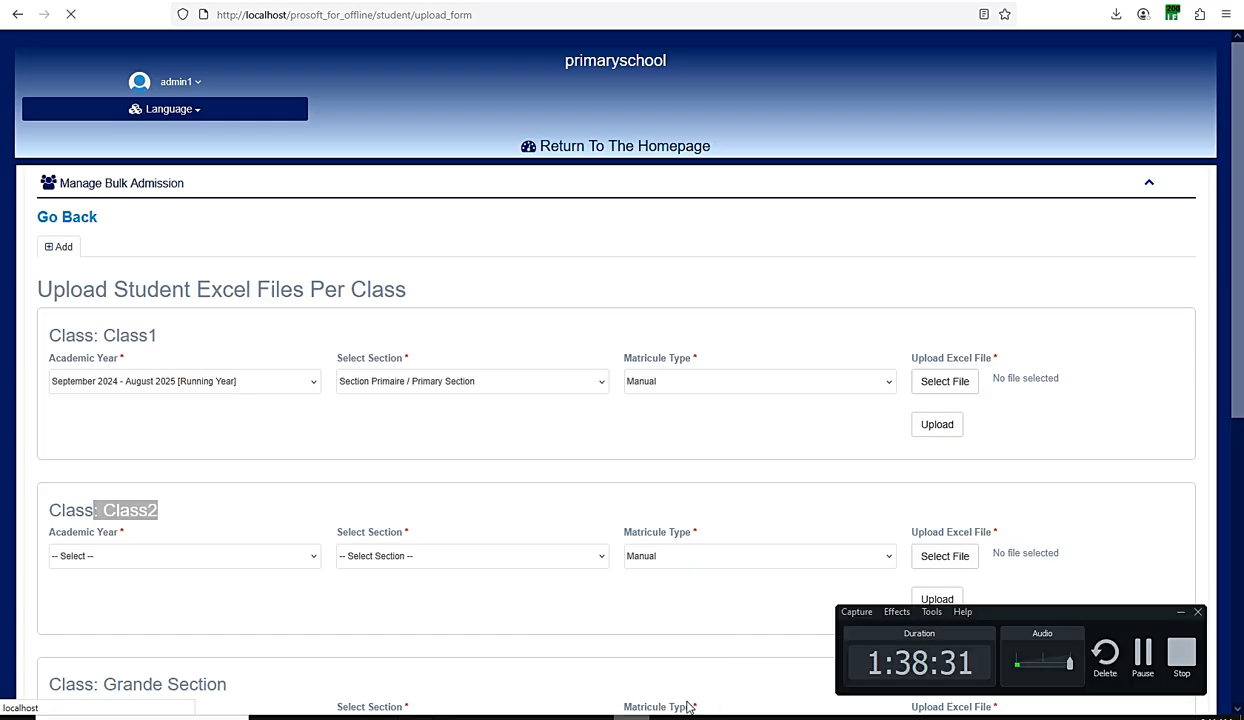
left_click(1143, 660)
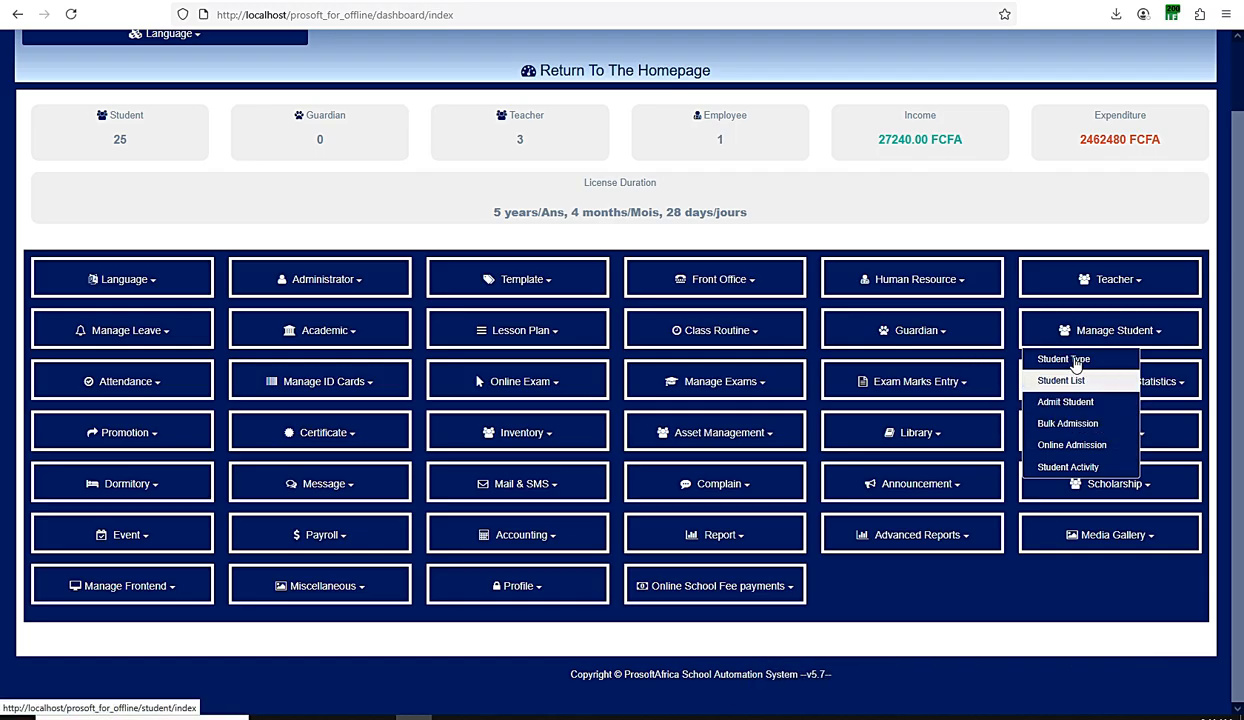
left_click(1078, 446)
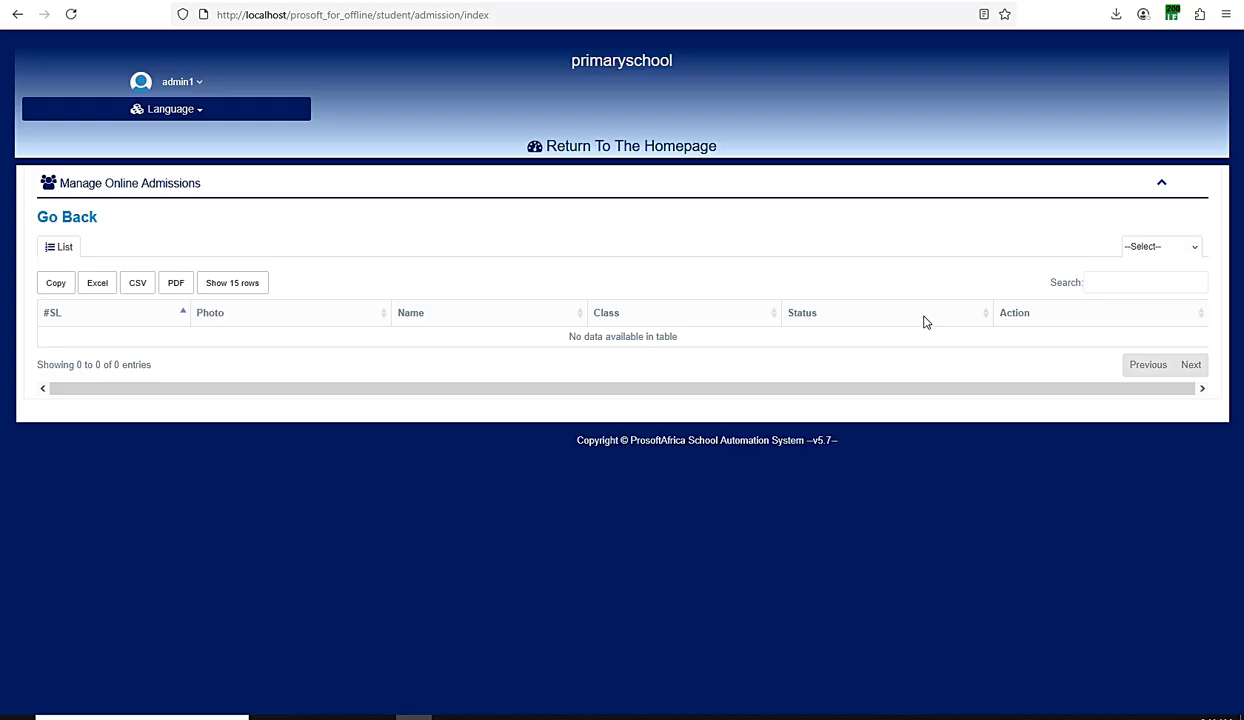
left_click(1143, 250)
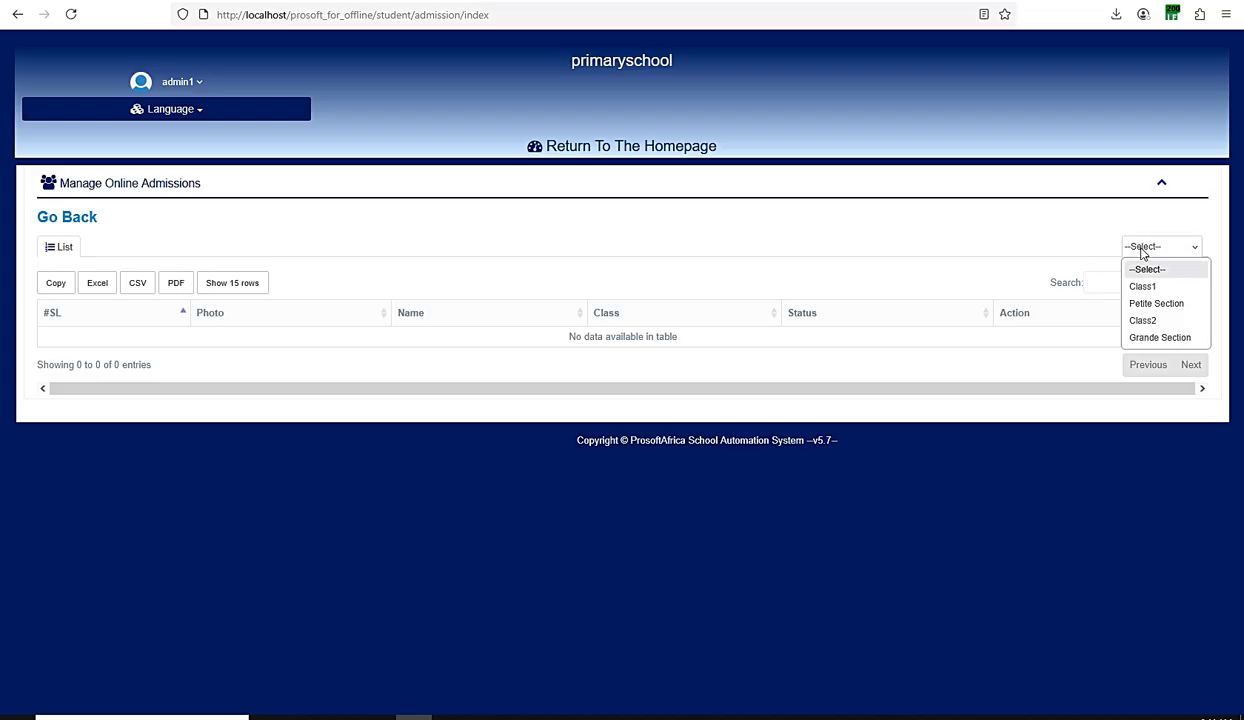
left_click(1113, 281)
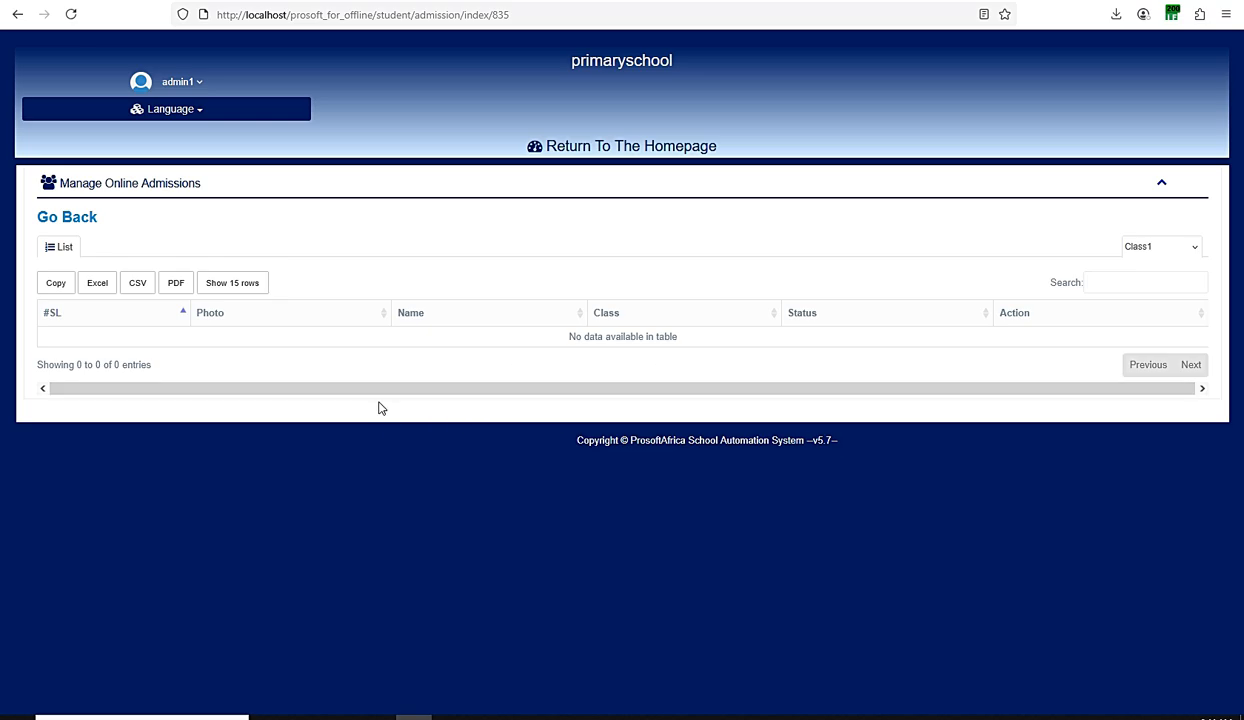
Step: View the Student Activity list under Manage Student for one class and return to the homepage
left_click(600, 148)
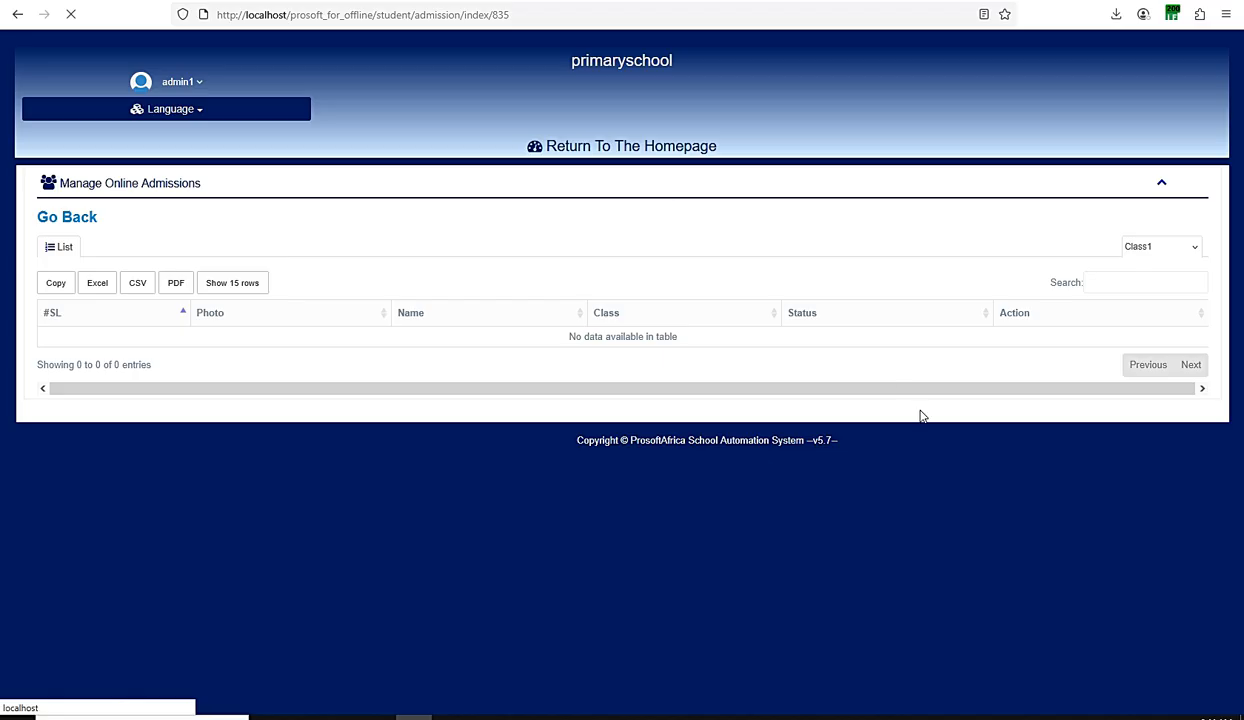
scroll(893, 397, "down", 1)
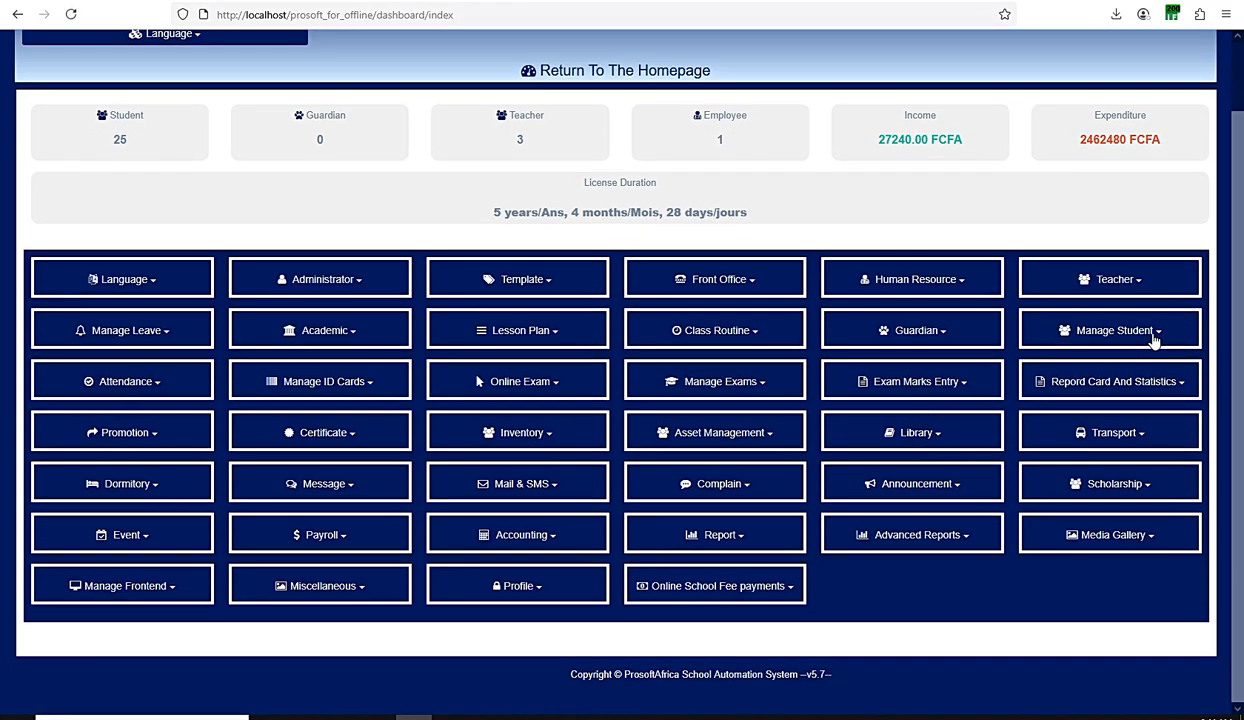
left_click(1165, 330)
left_click(1066, 467)
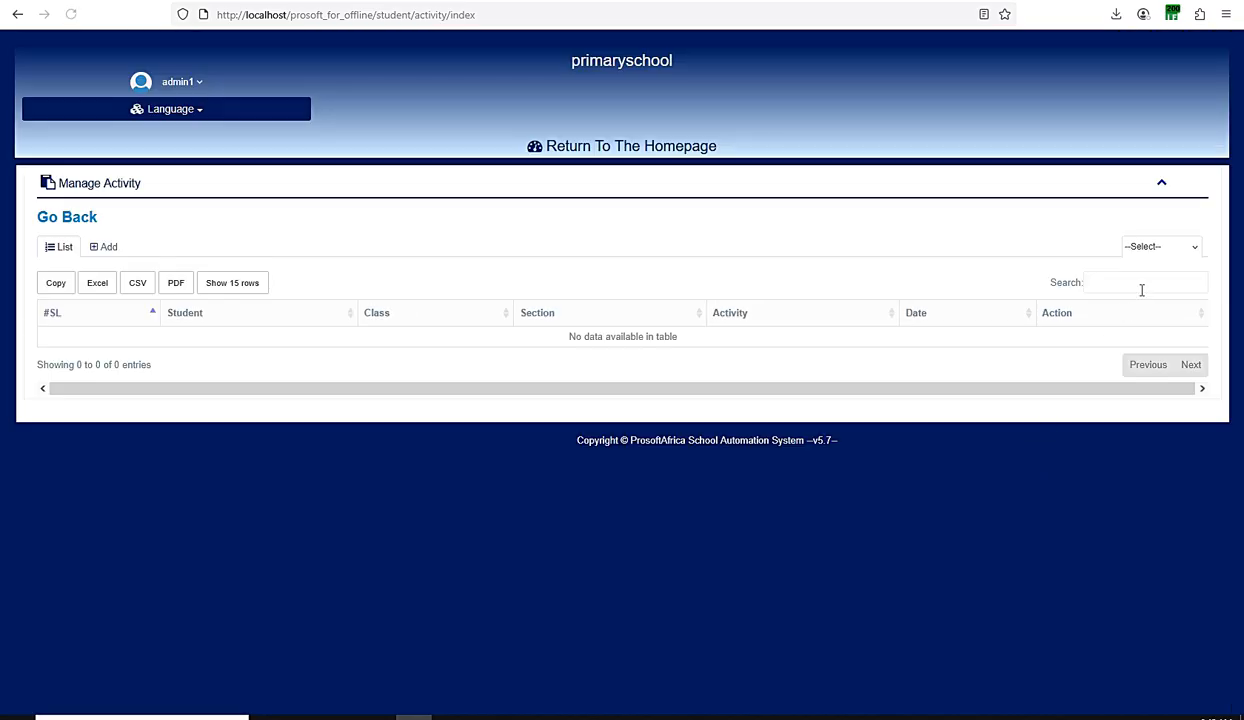
left_click(1160, 250)
left_click(1152, 288)
left_click(633, 150)
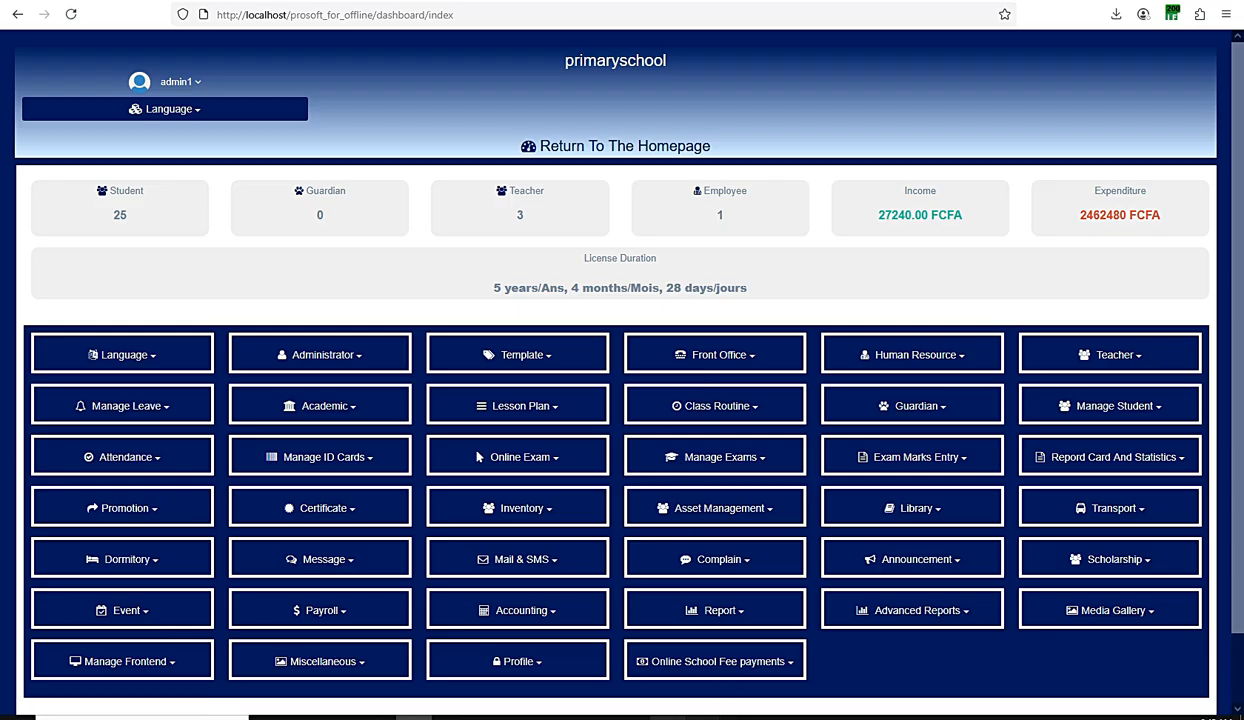
left_click(633, 717)
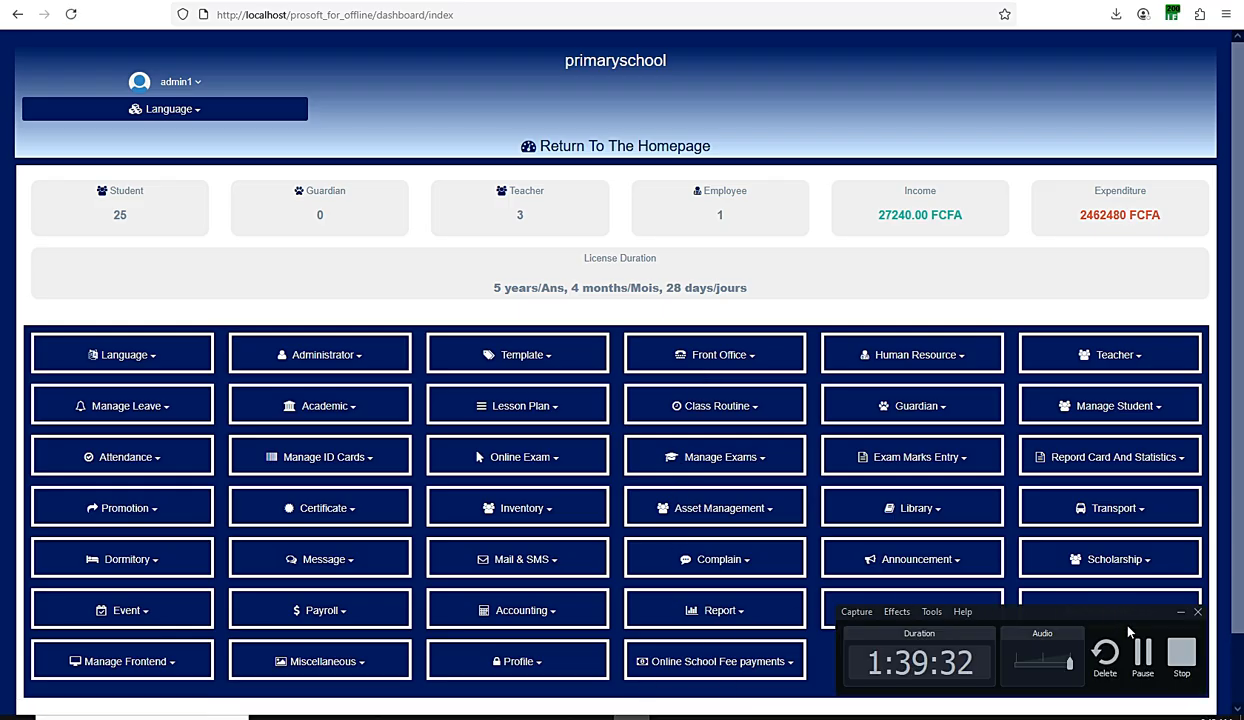